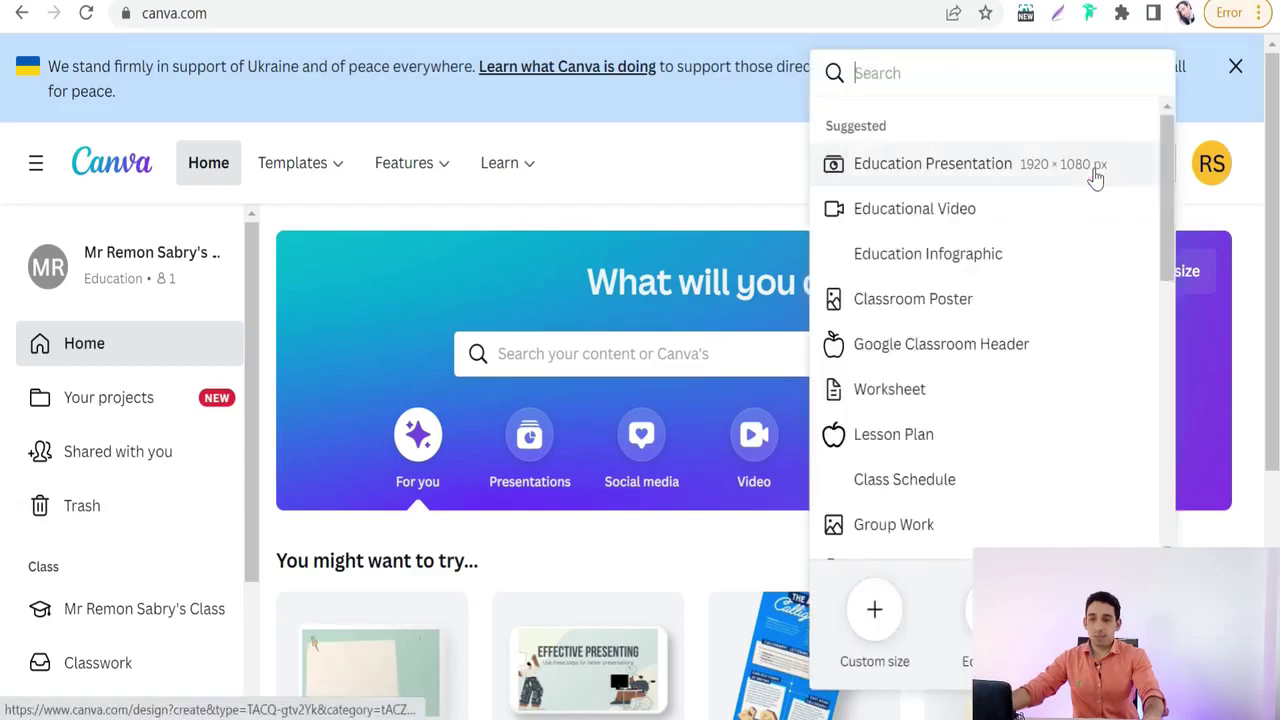
Create a new custom-size design 4500 px wide and 5400 px high.
click(874, 612)
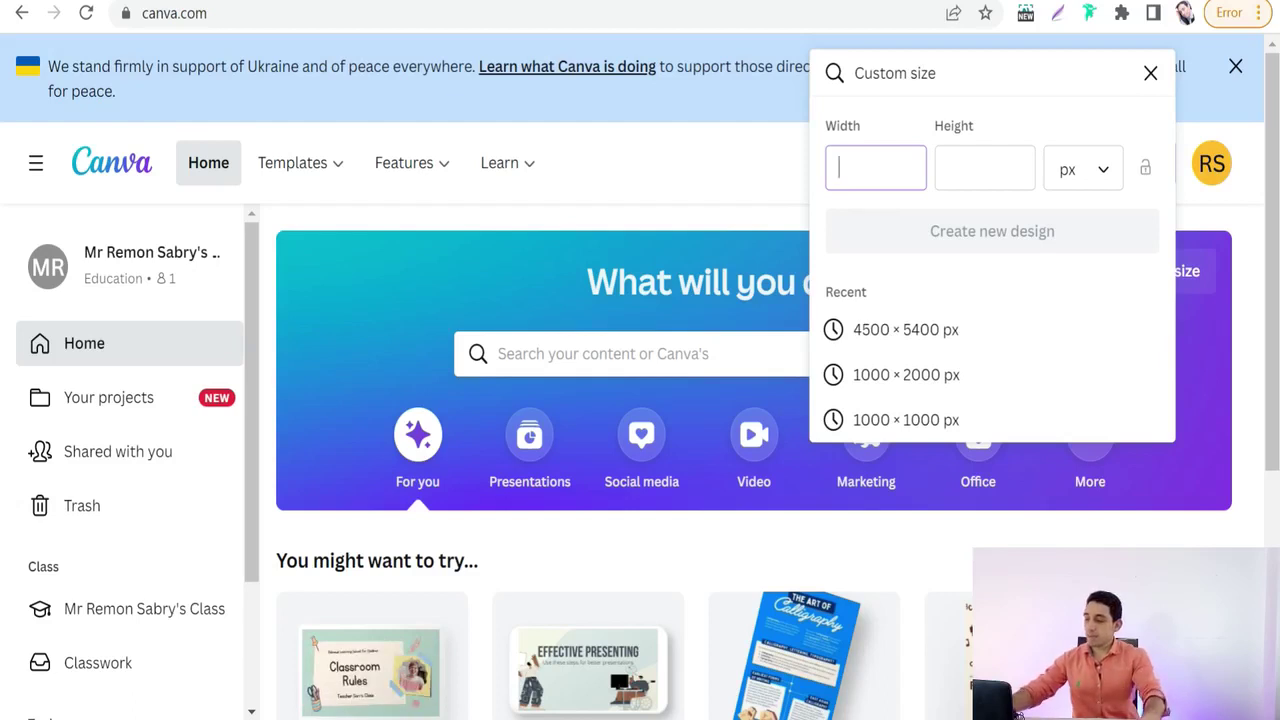
text(4)
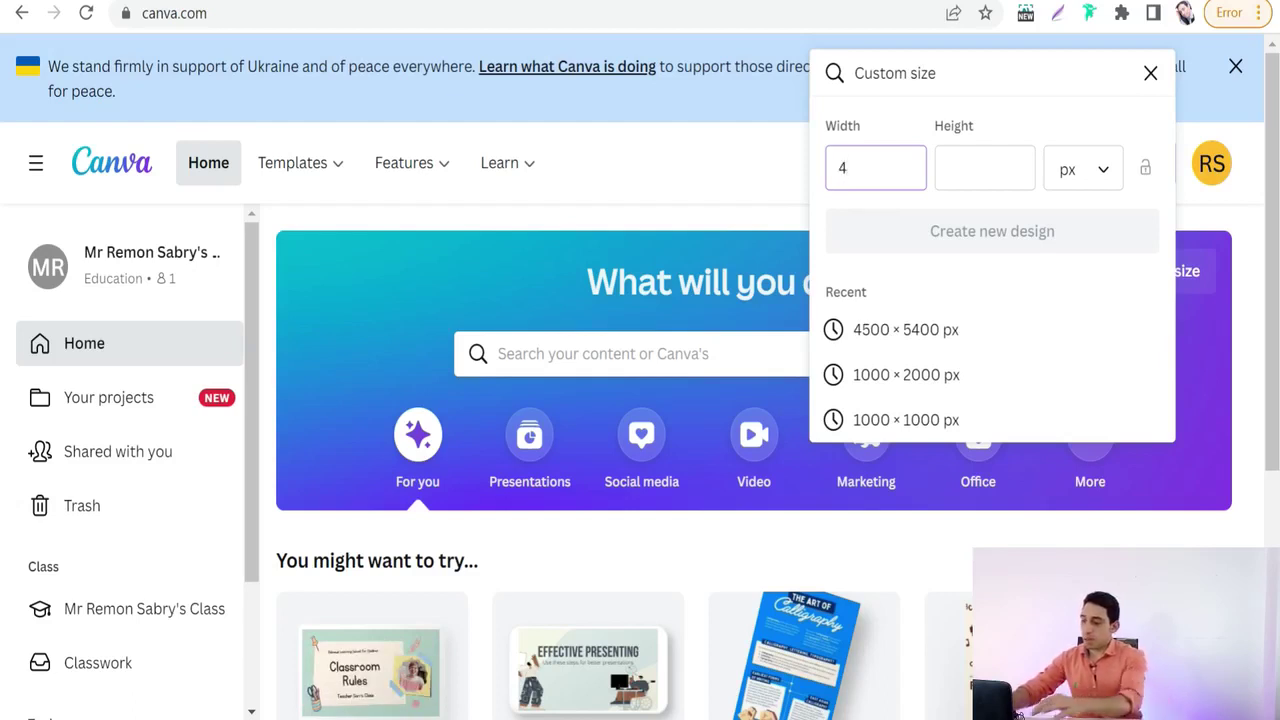
text(500)
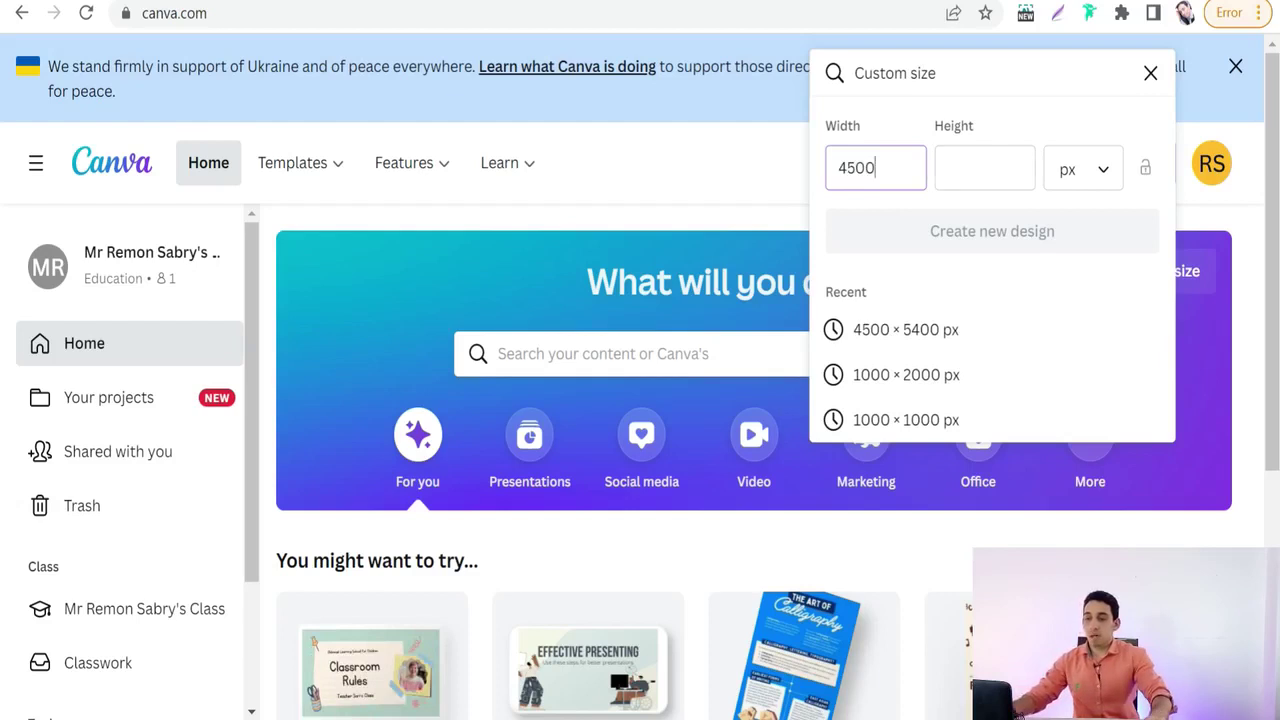
click(984, 168)
text(54)
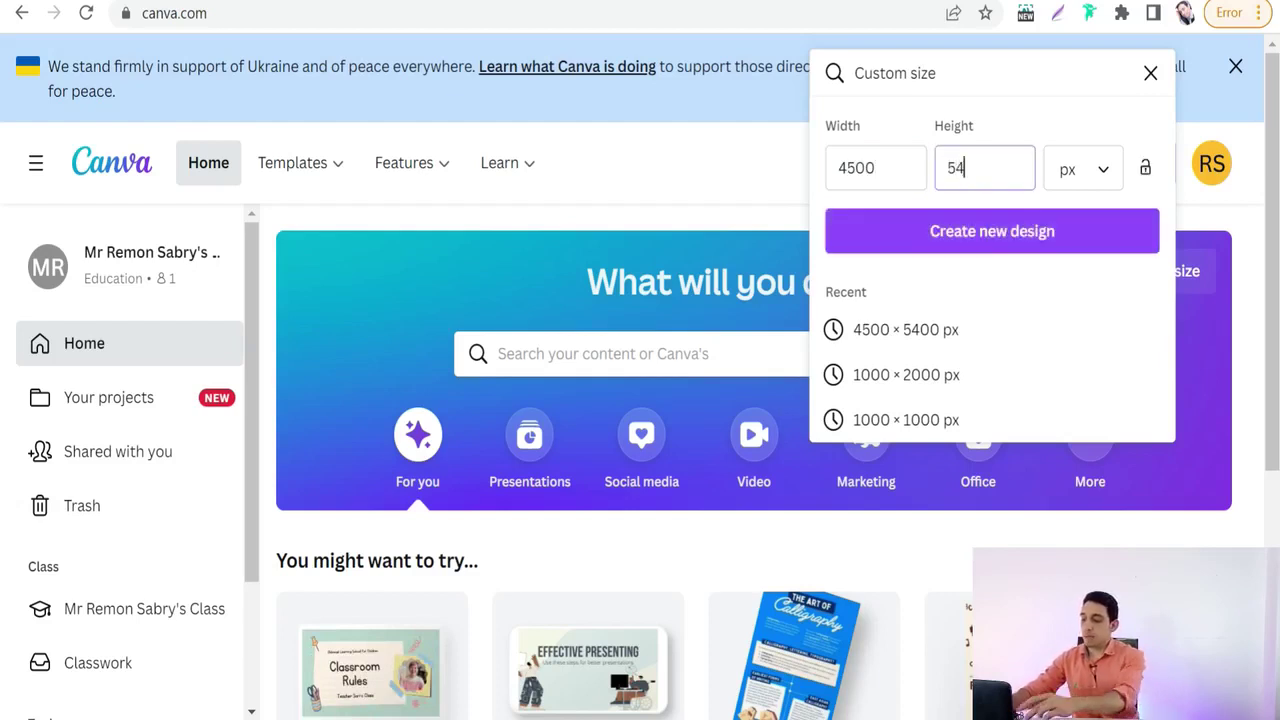
text(00)
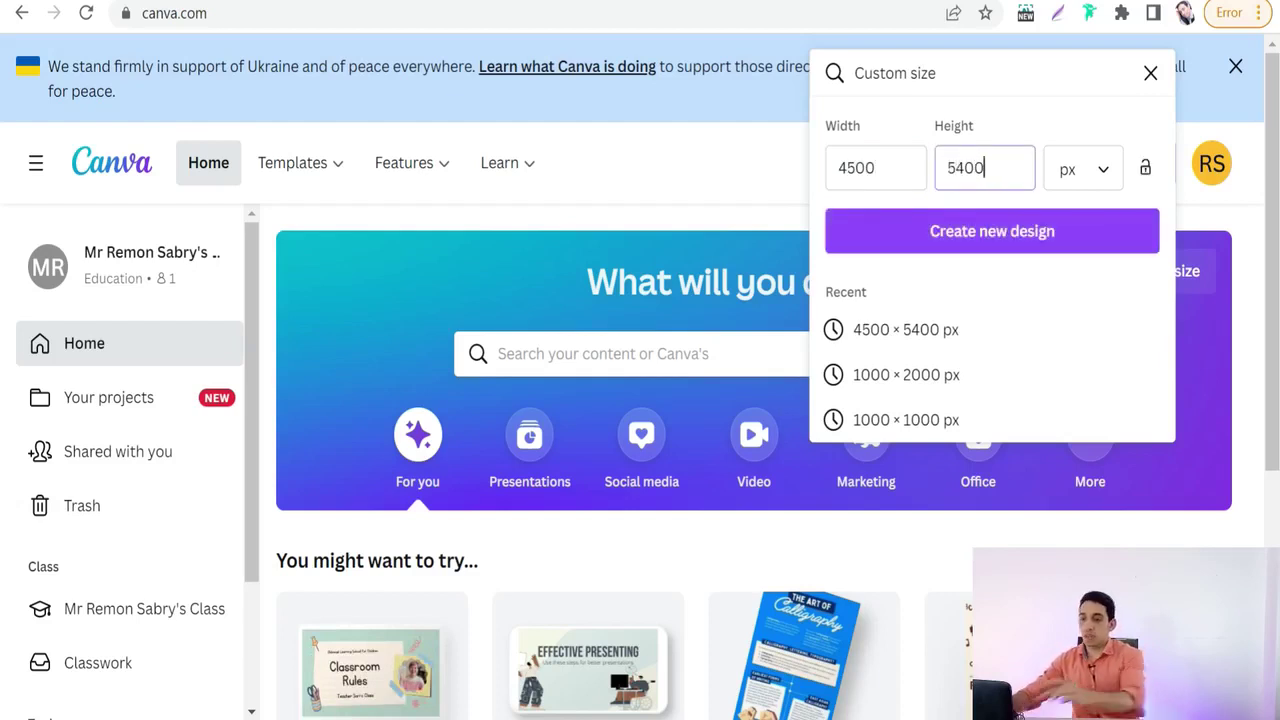
click(955, 245)
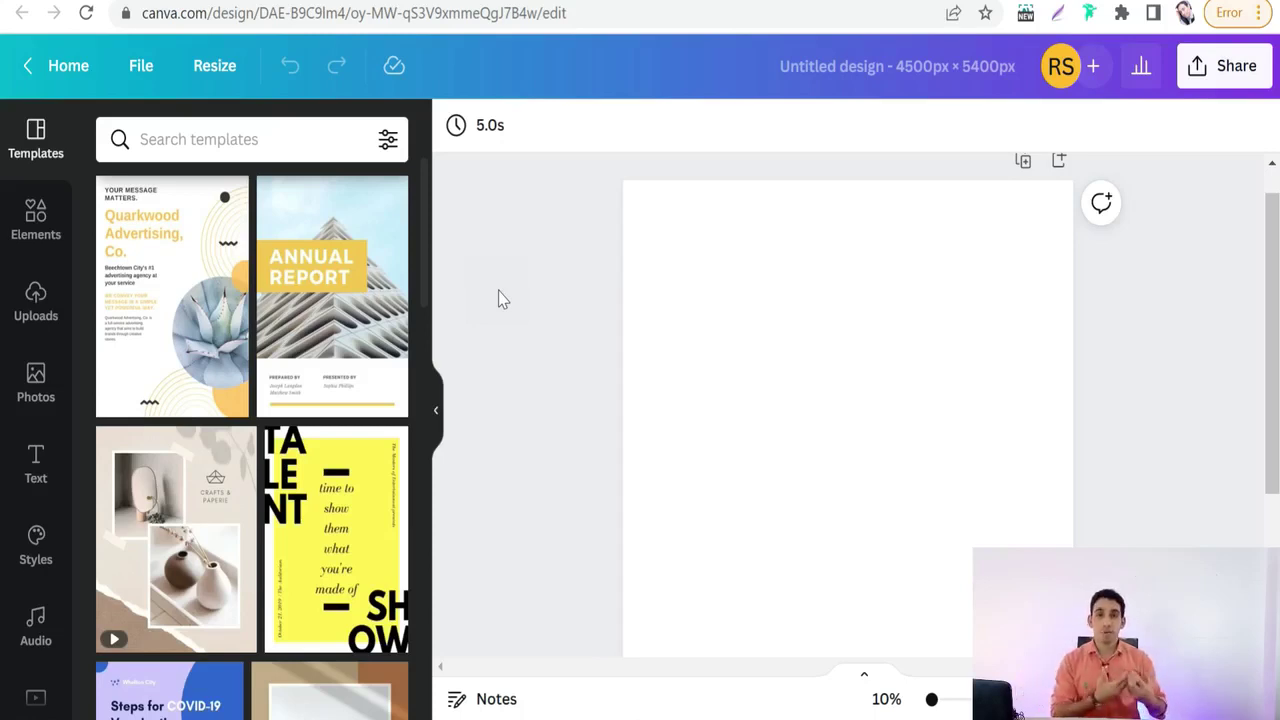
Set the blank page's background colour to black from the default colours.
mouse_move(360, 255)
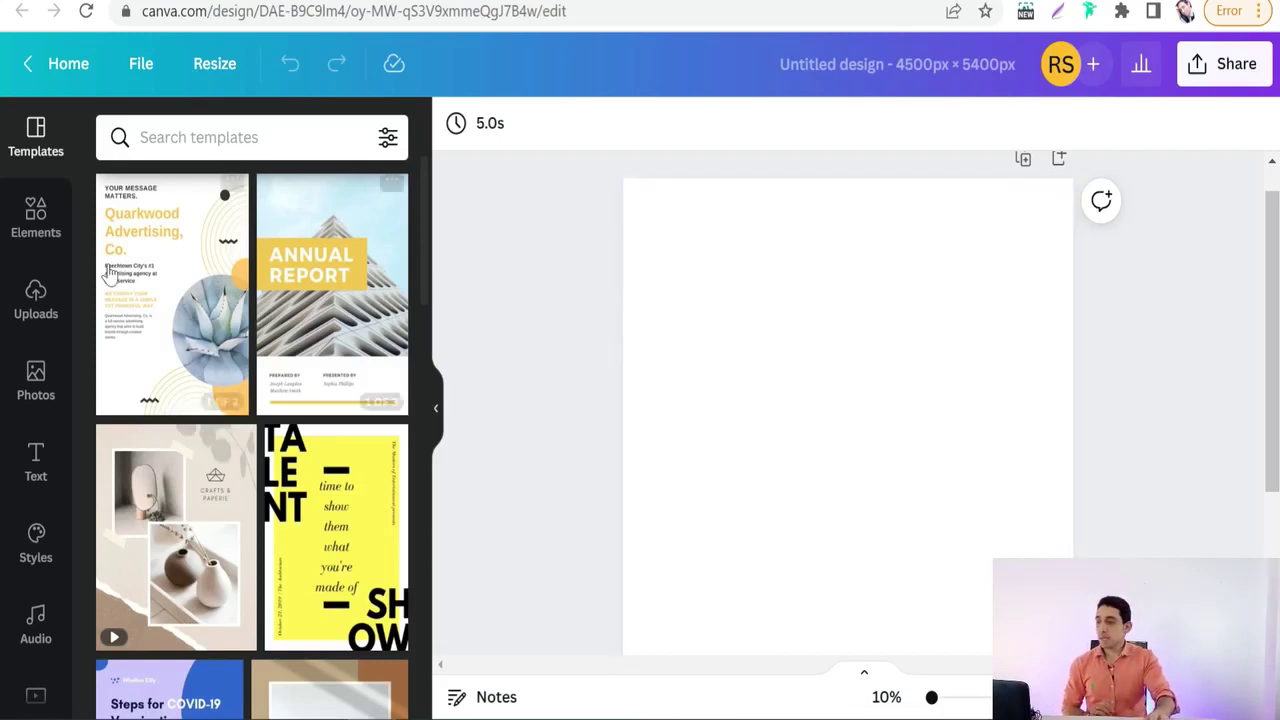
click(32, 472)
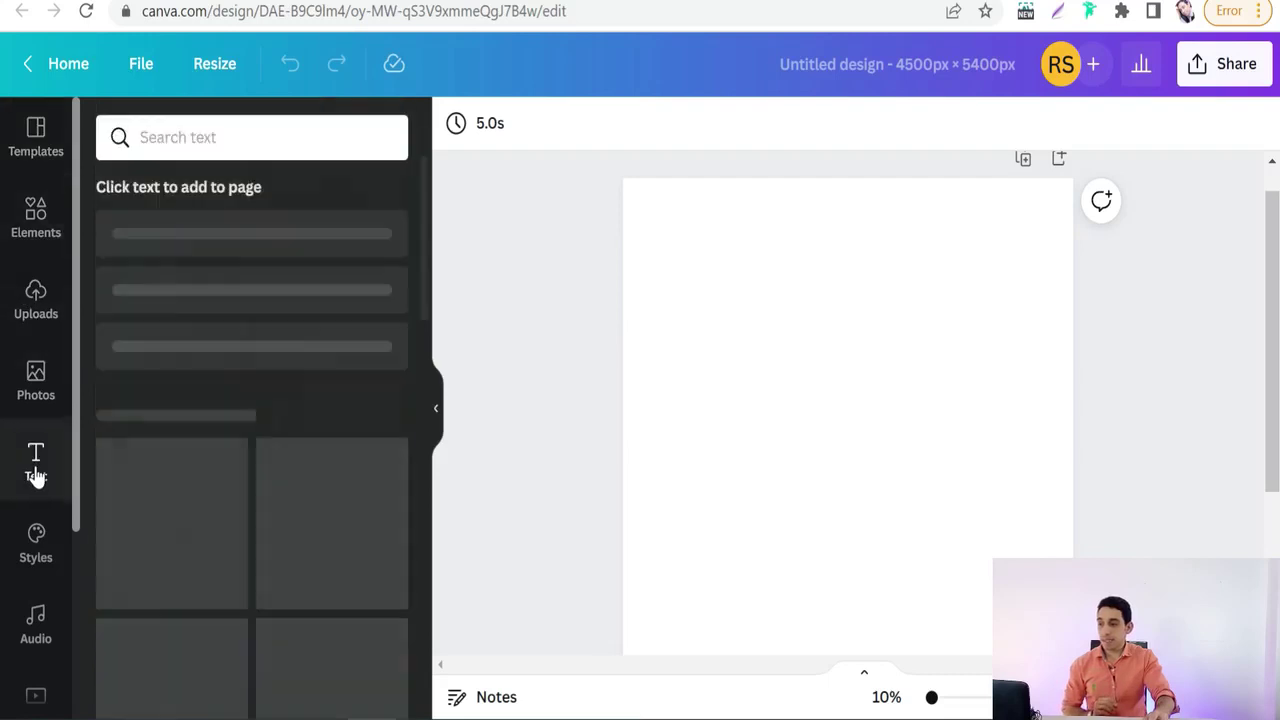
click(674, 248)
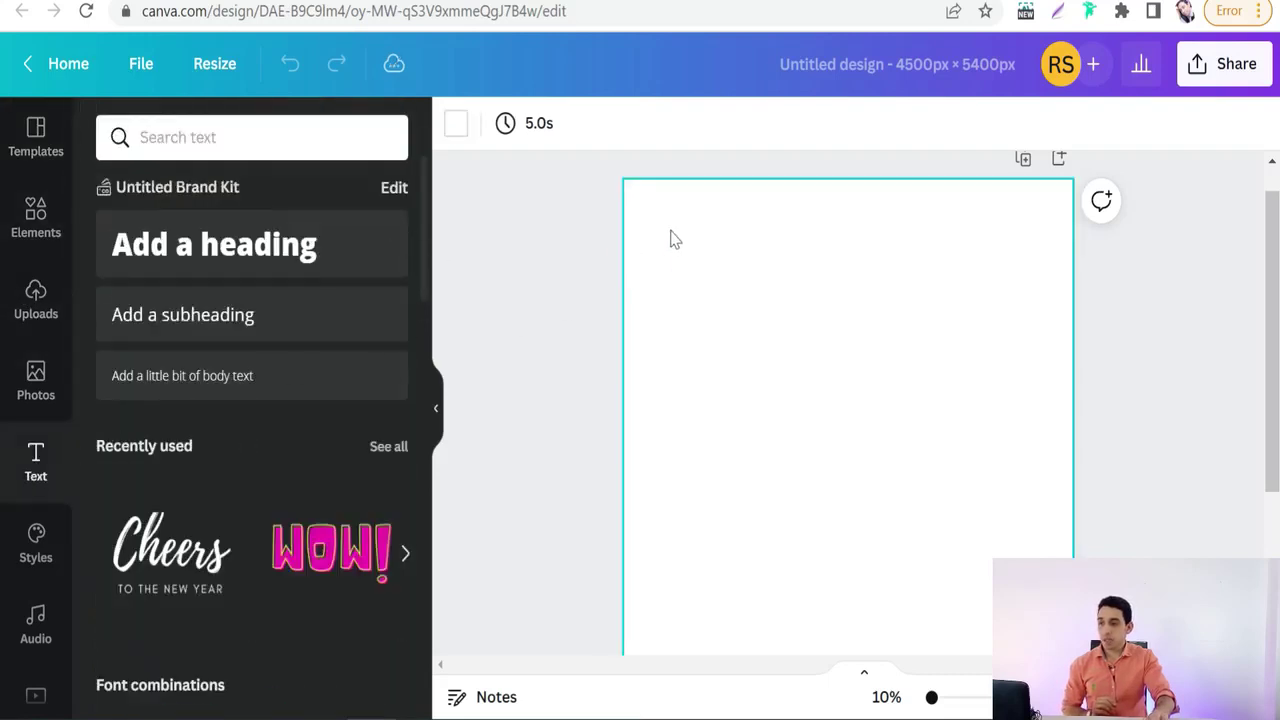
click(455, 135)
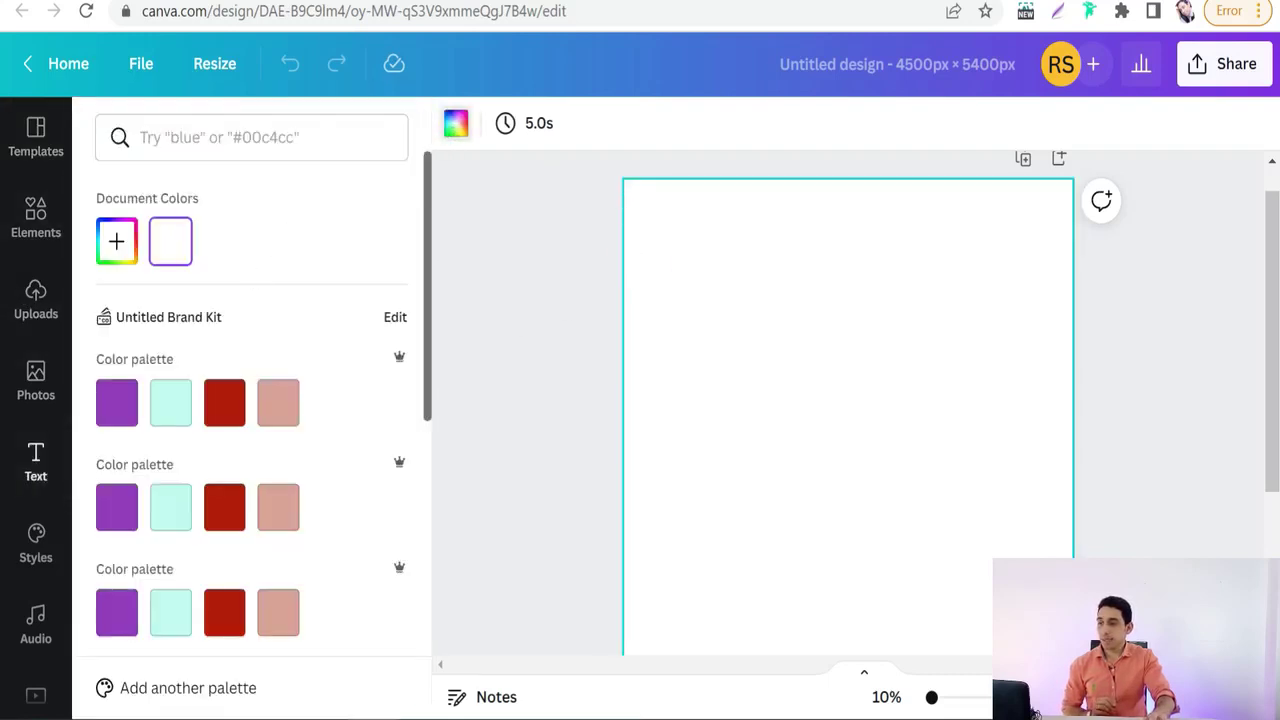
scroll(180, 430, down, 5)
click(117, 430)
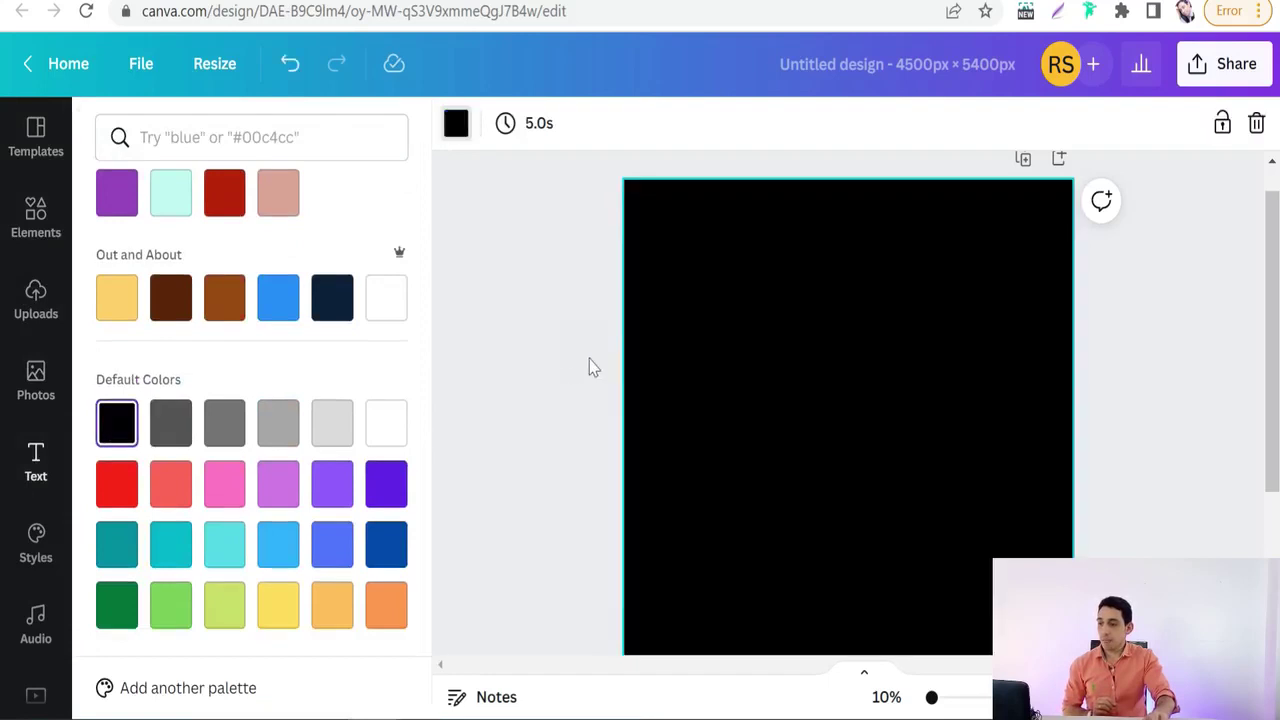
click(557, 354)
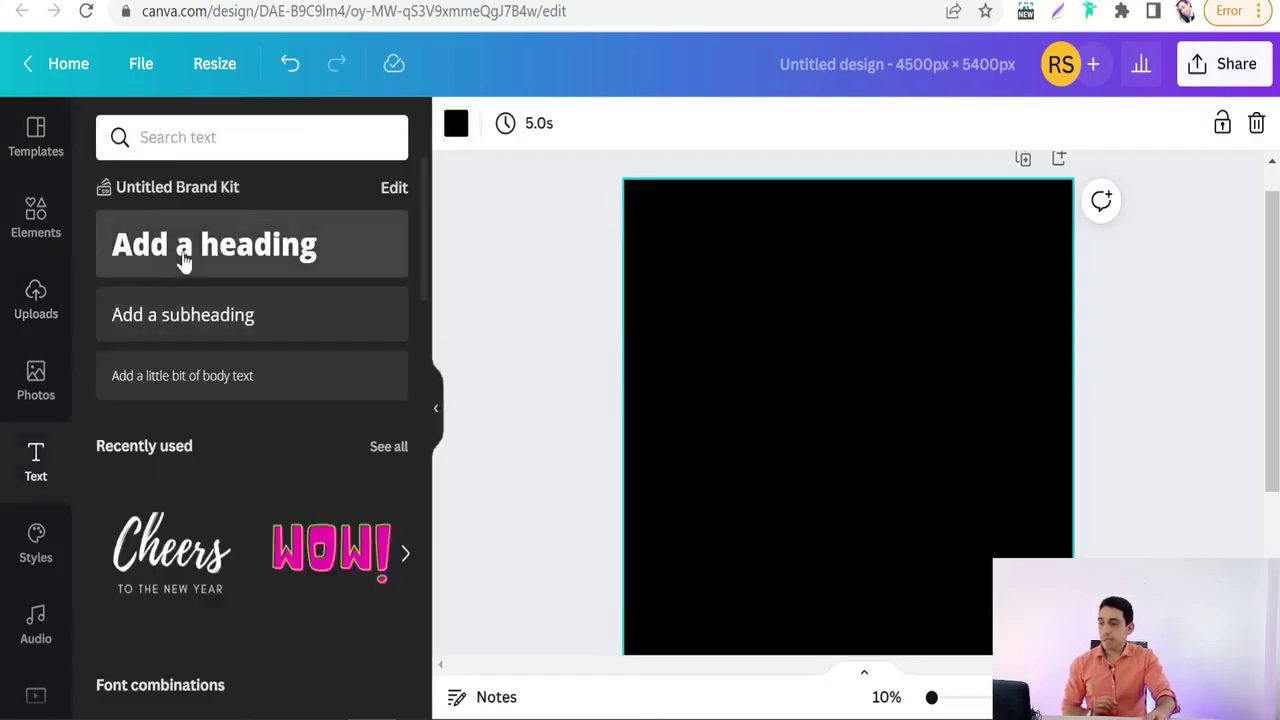
Add a heading in the upper half of the page and replace its text with "Seniorella".
click(150, 250)
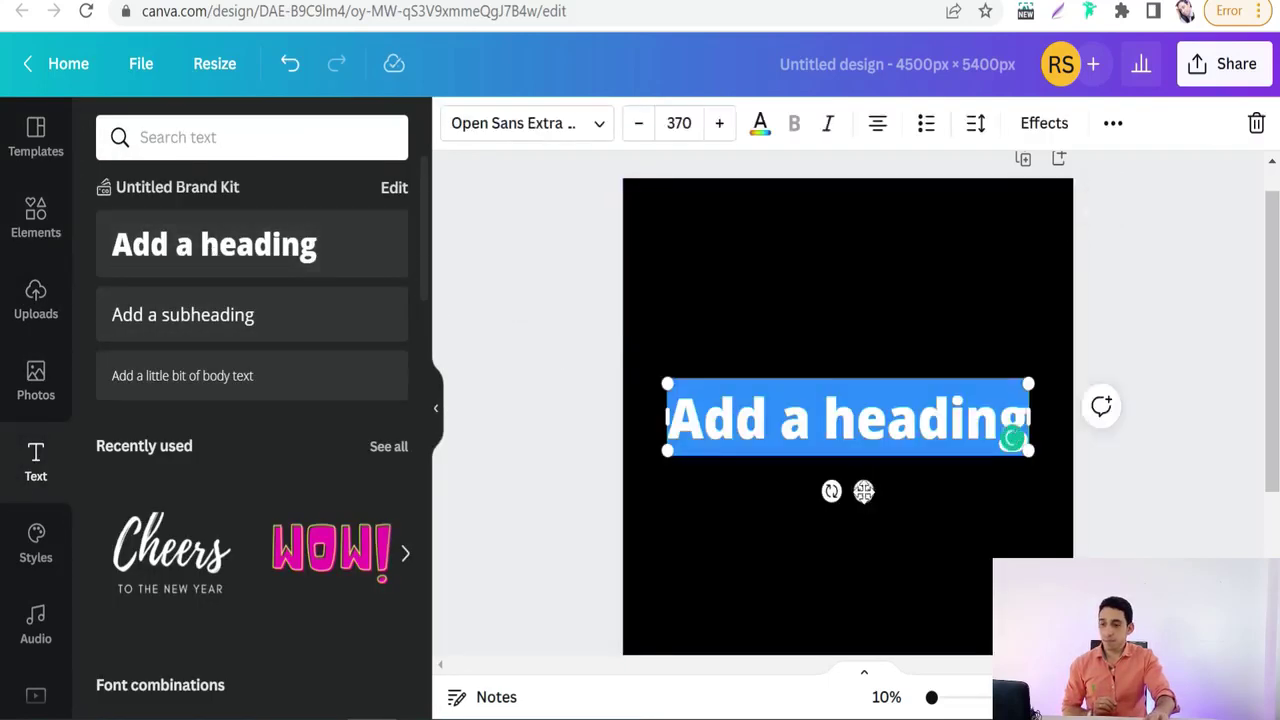
drag(863, 491, 856, 403)
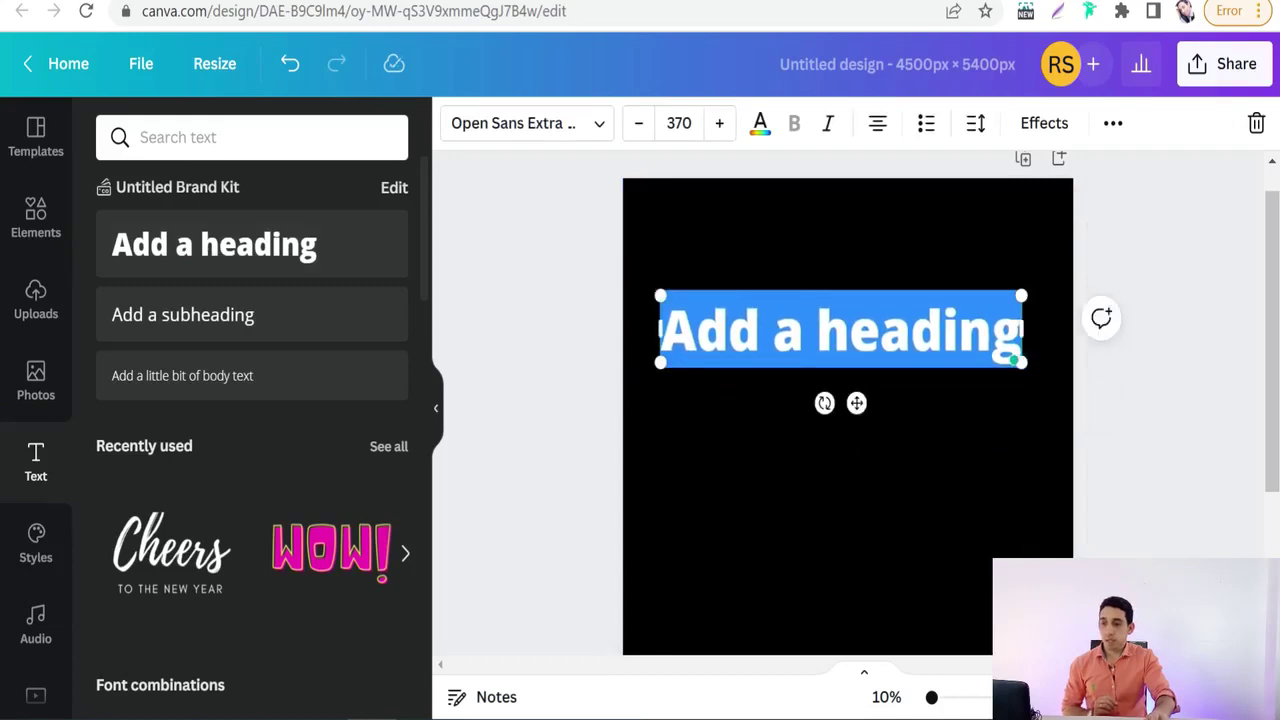
double_click(787, 330)
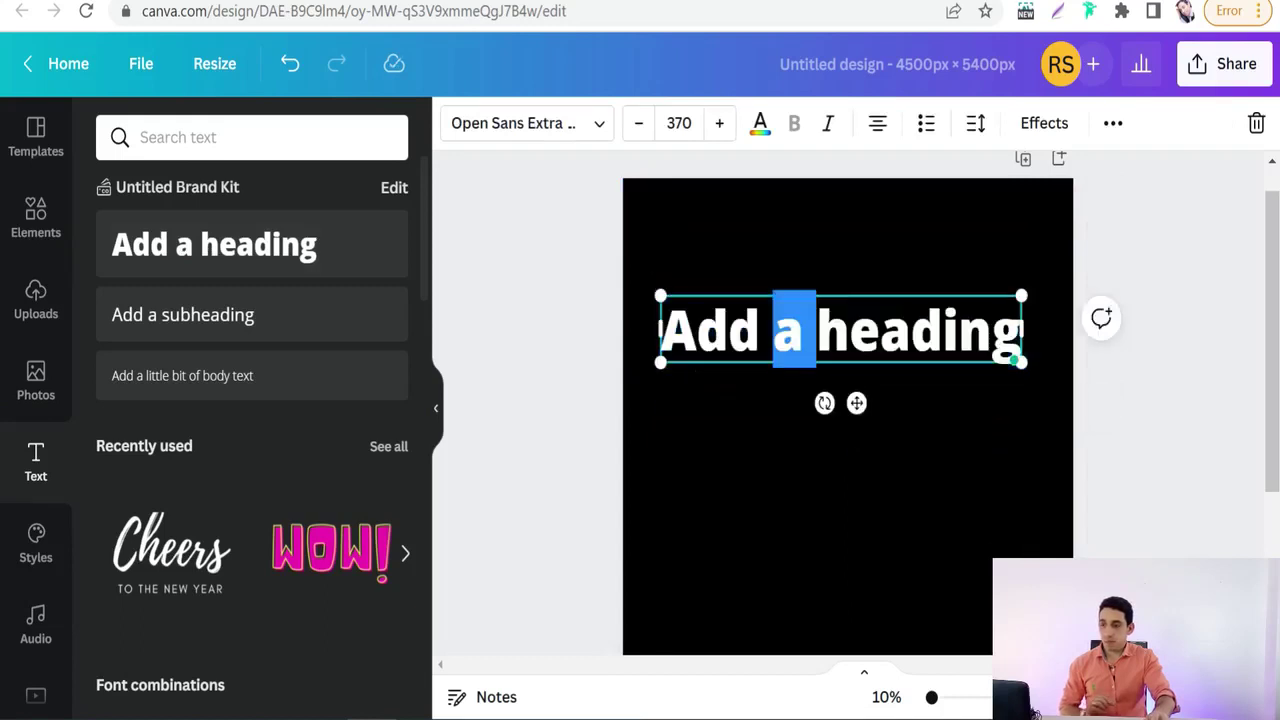
key(ctrl+a)
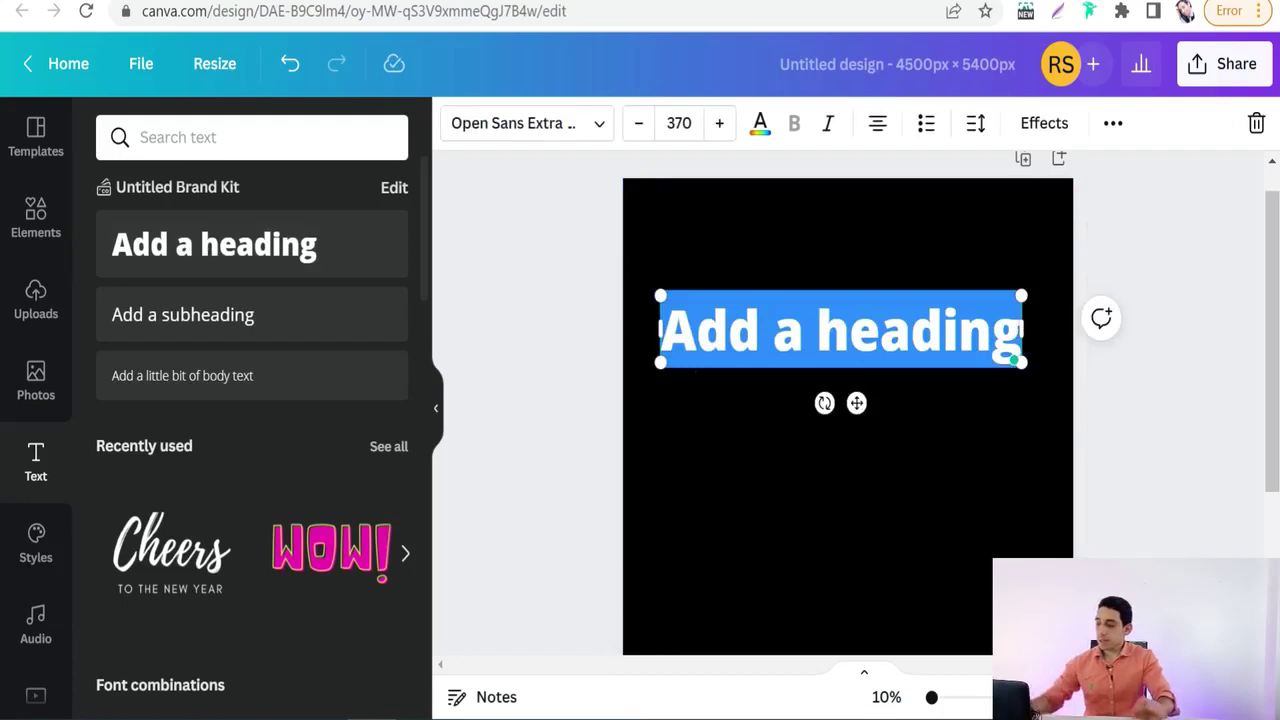
text(S)
key(BackSpace)
text(S)
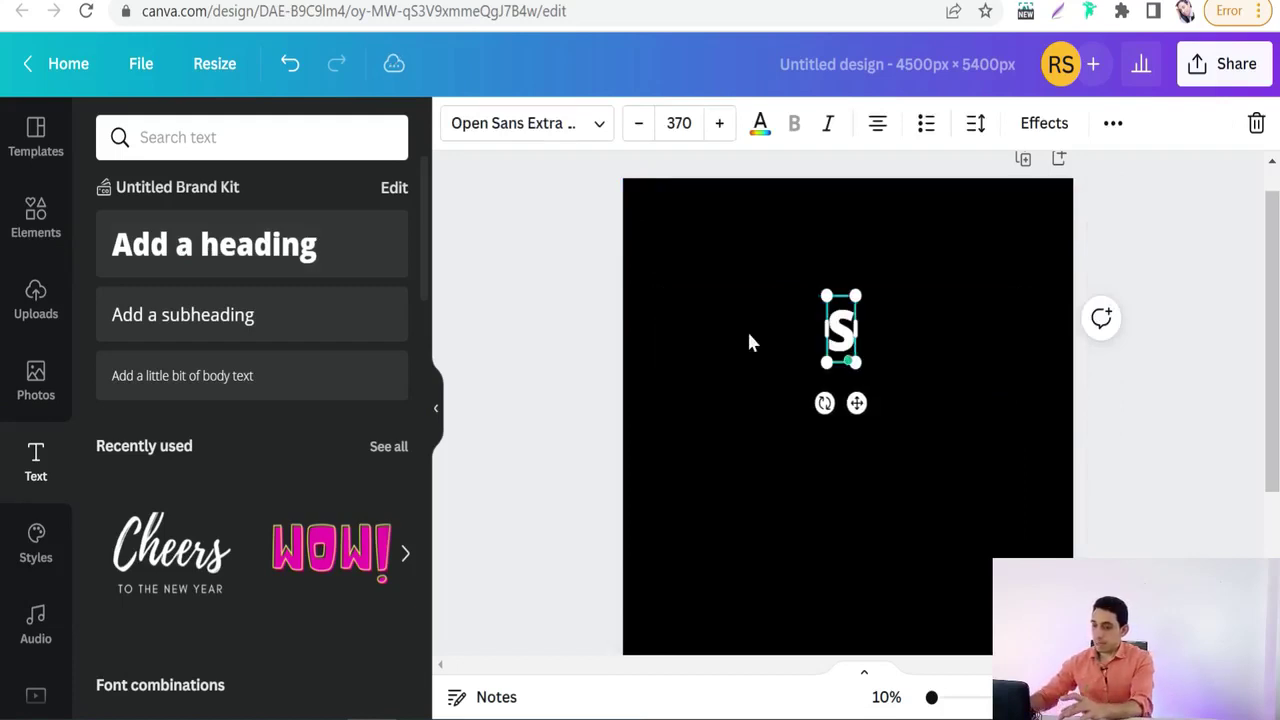
text(enior)
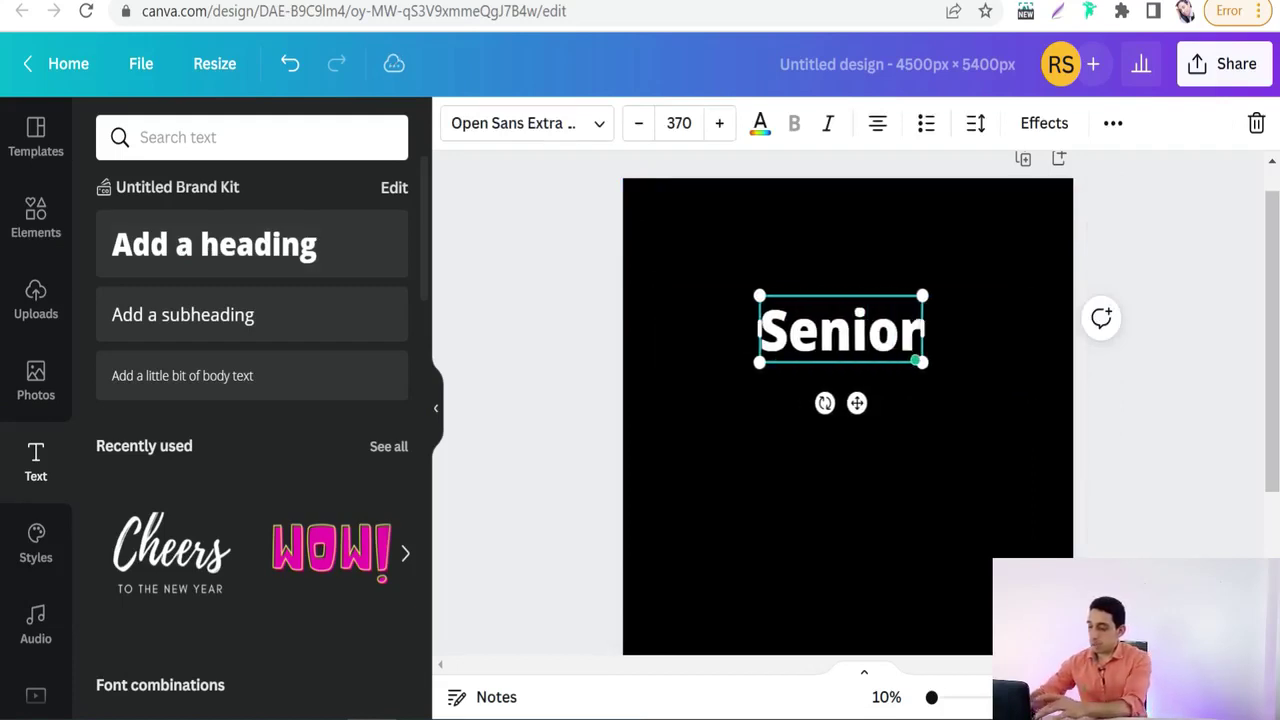
text(ella)
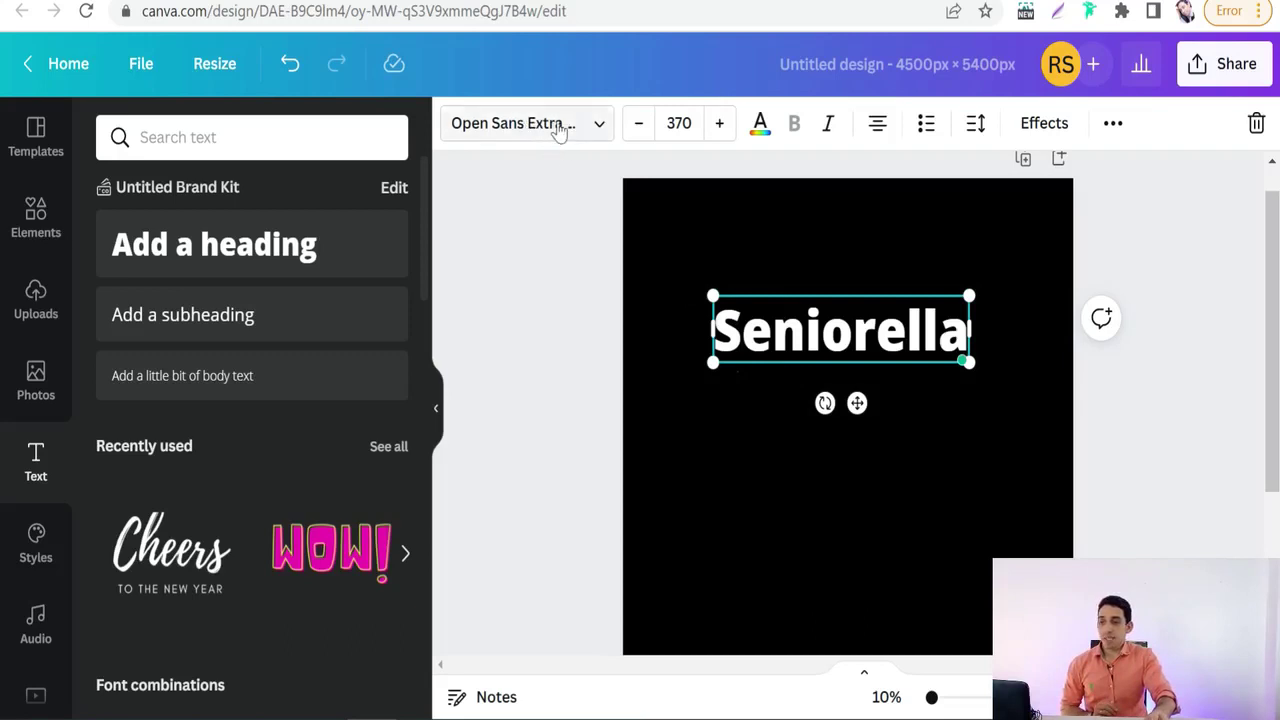
Search the fonts for "hand" and apply the Brittany font to the Seniorella heading.
click(598, 141)
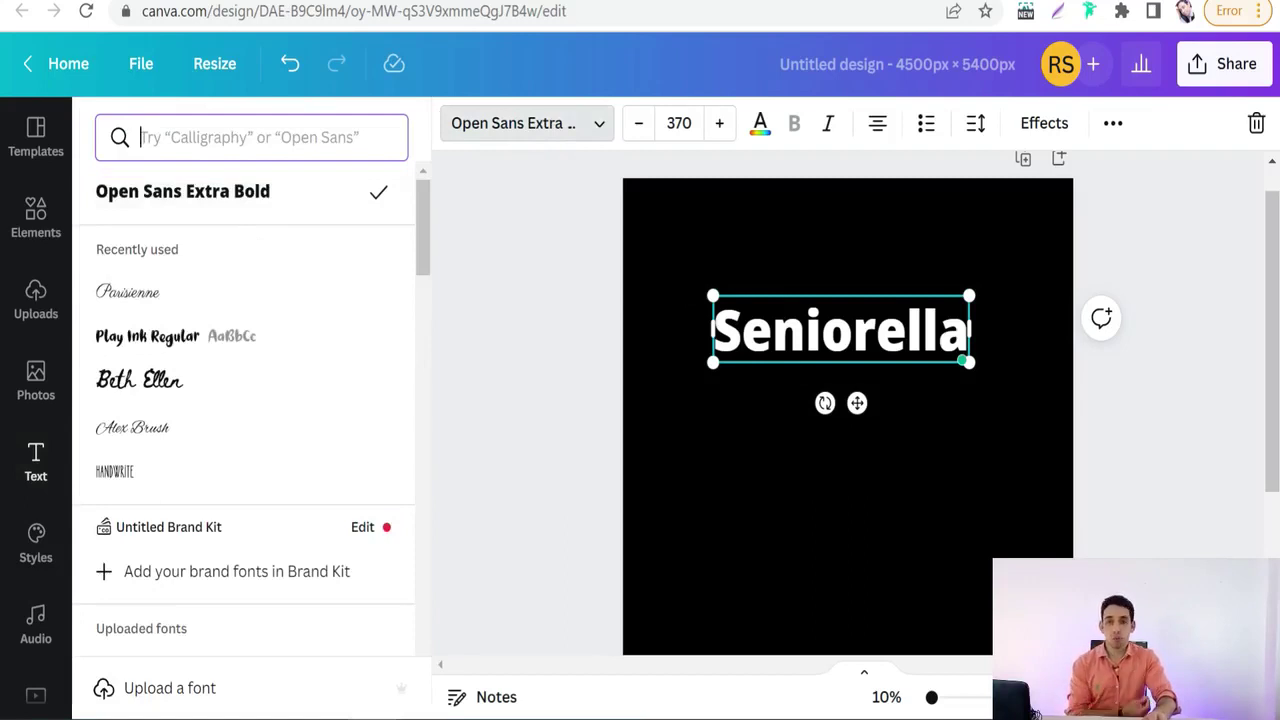
click(148, 137)
text(and)
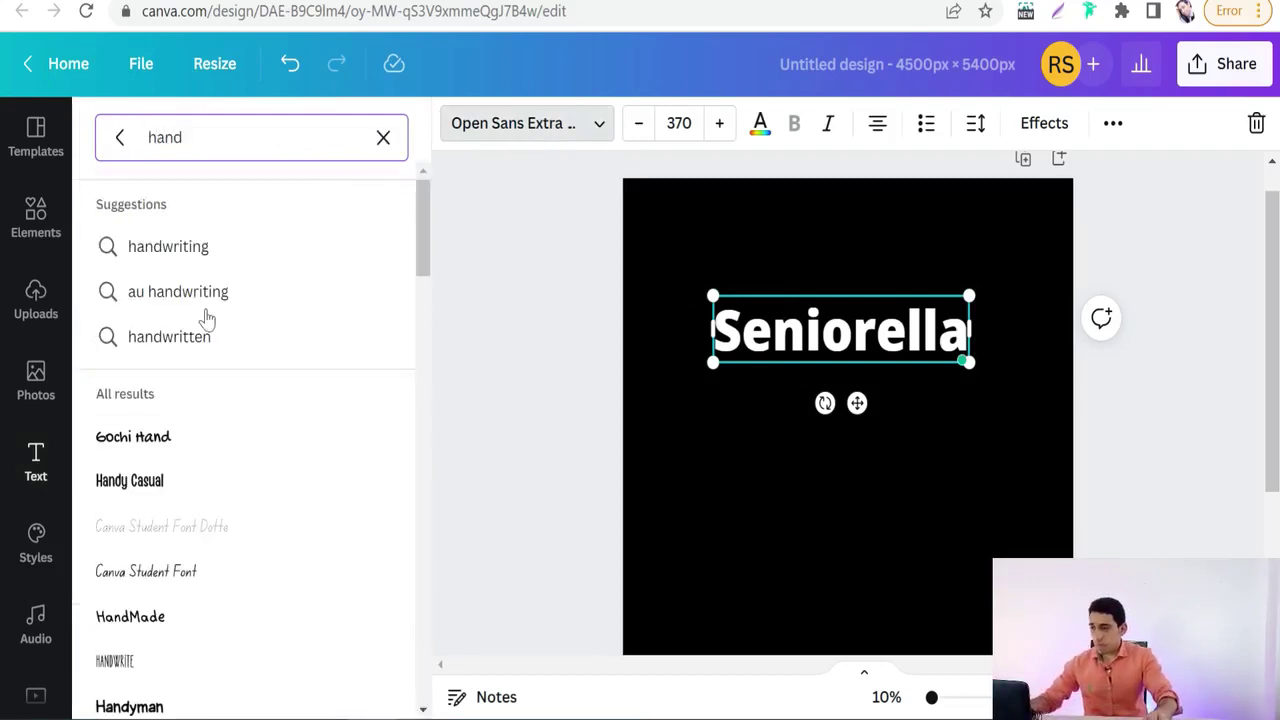
scroll(218, 374, down, 3)
scroll(222, 368, down, 2)
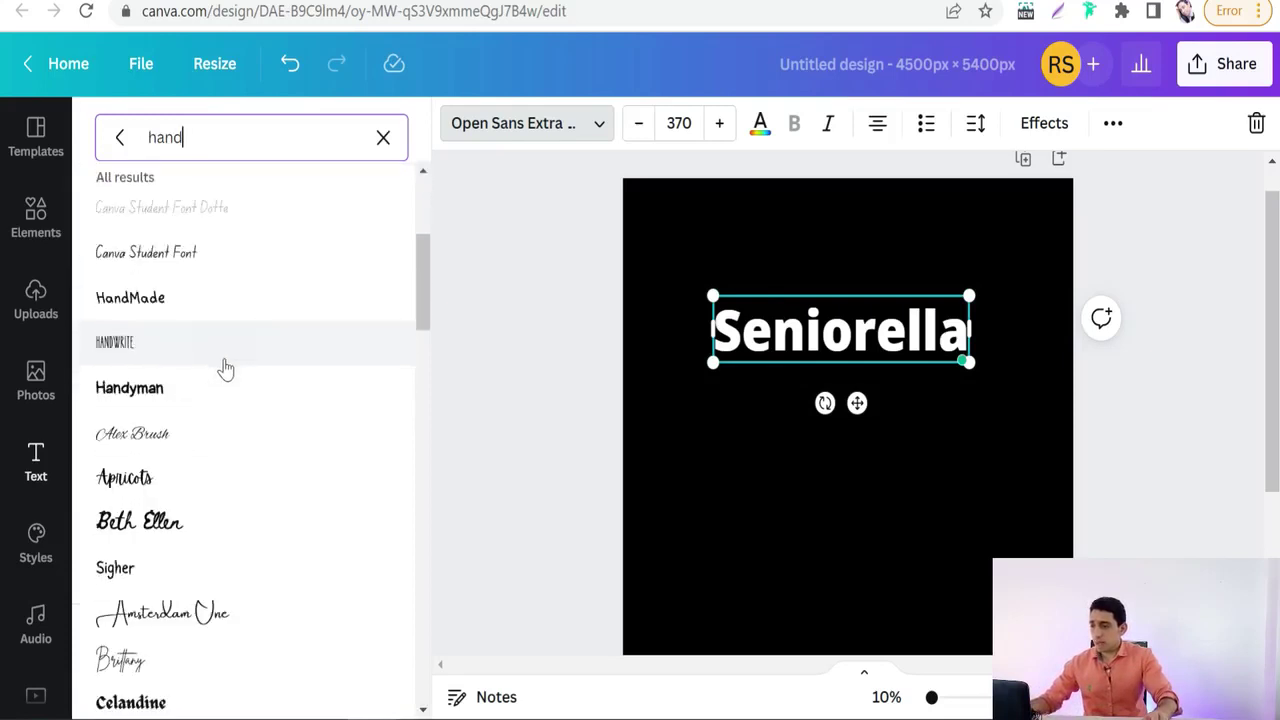
scroll(236, 348, down, 2)
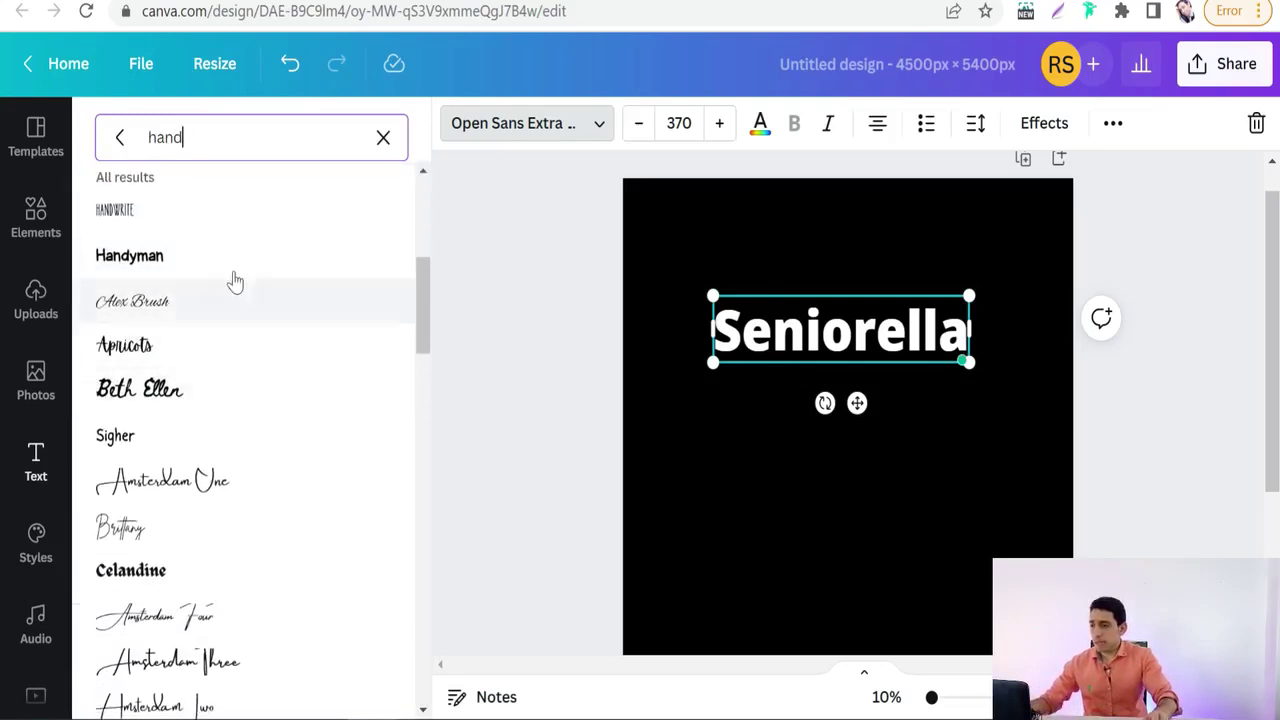
scroll(250, 350, down, 1)
scroll(212, 357, down, 1)
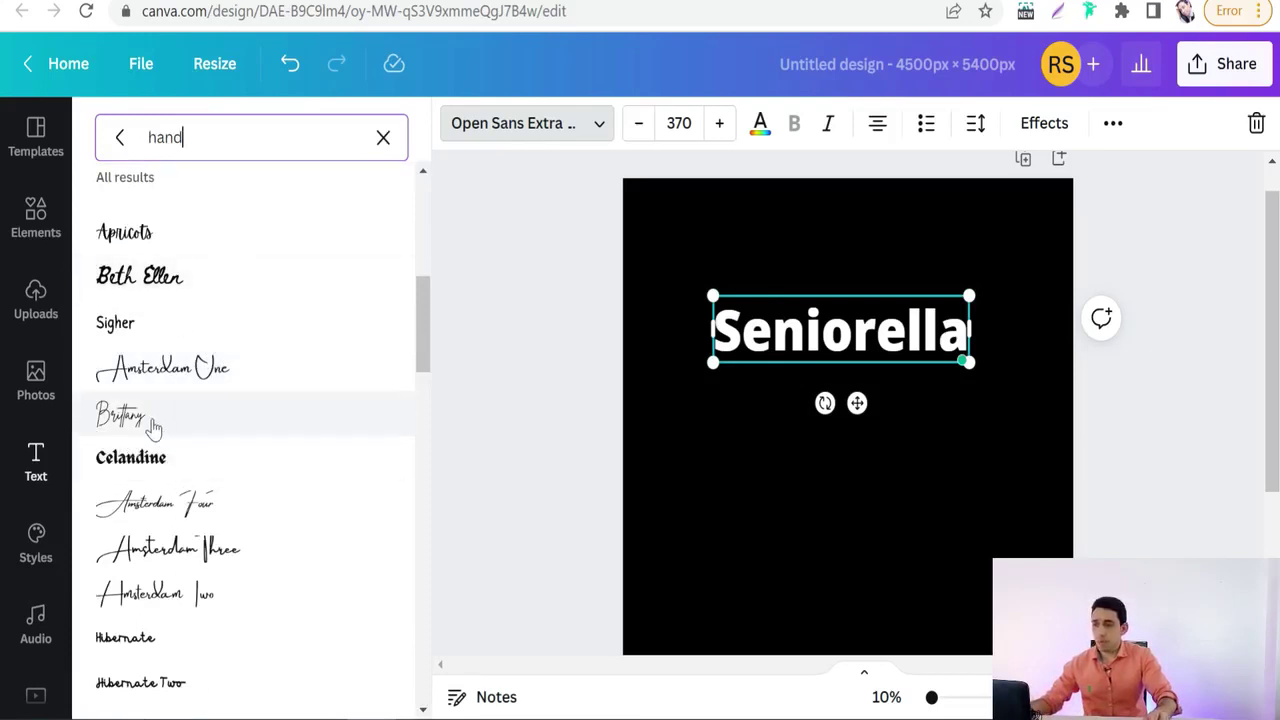
click(122, 420)
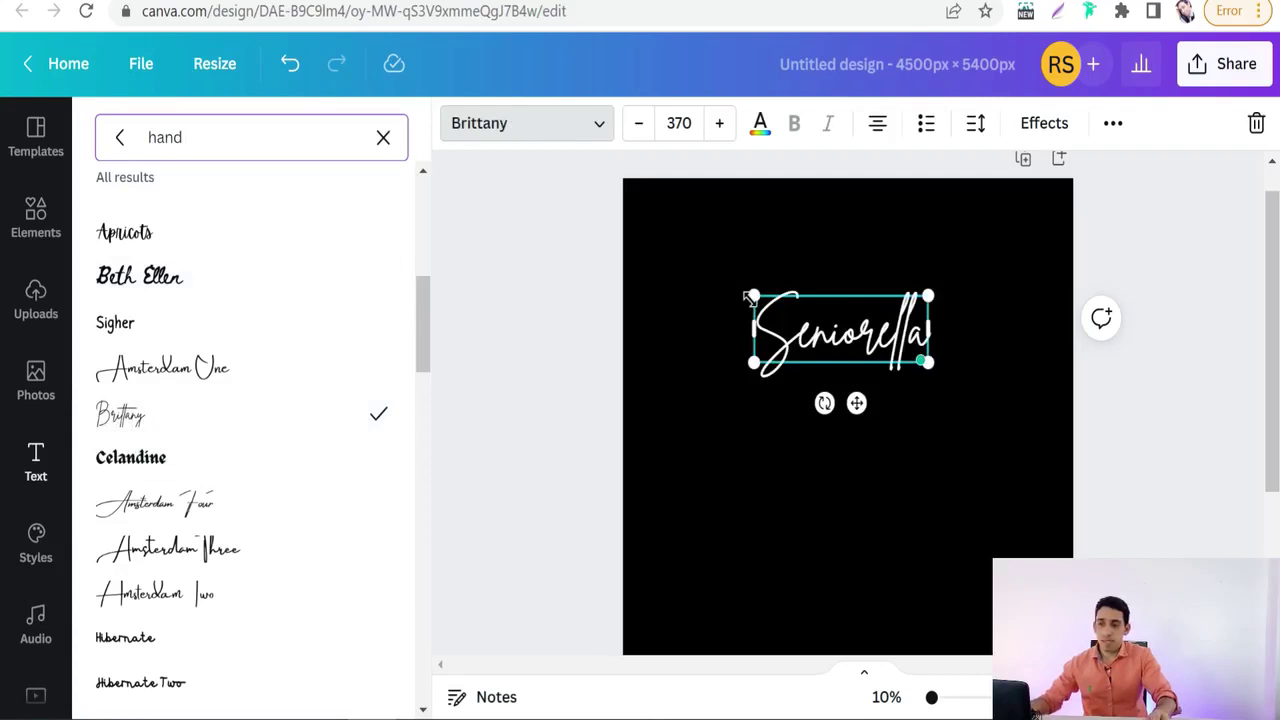
Enlarge the Seniorella text to about font size 592 and colour it coral red from the default colours.
drag(748, 296, 687, 266)
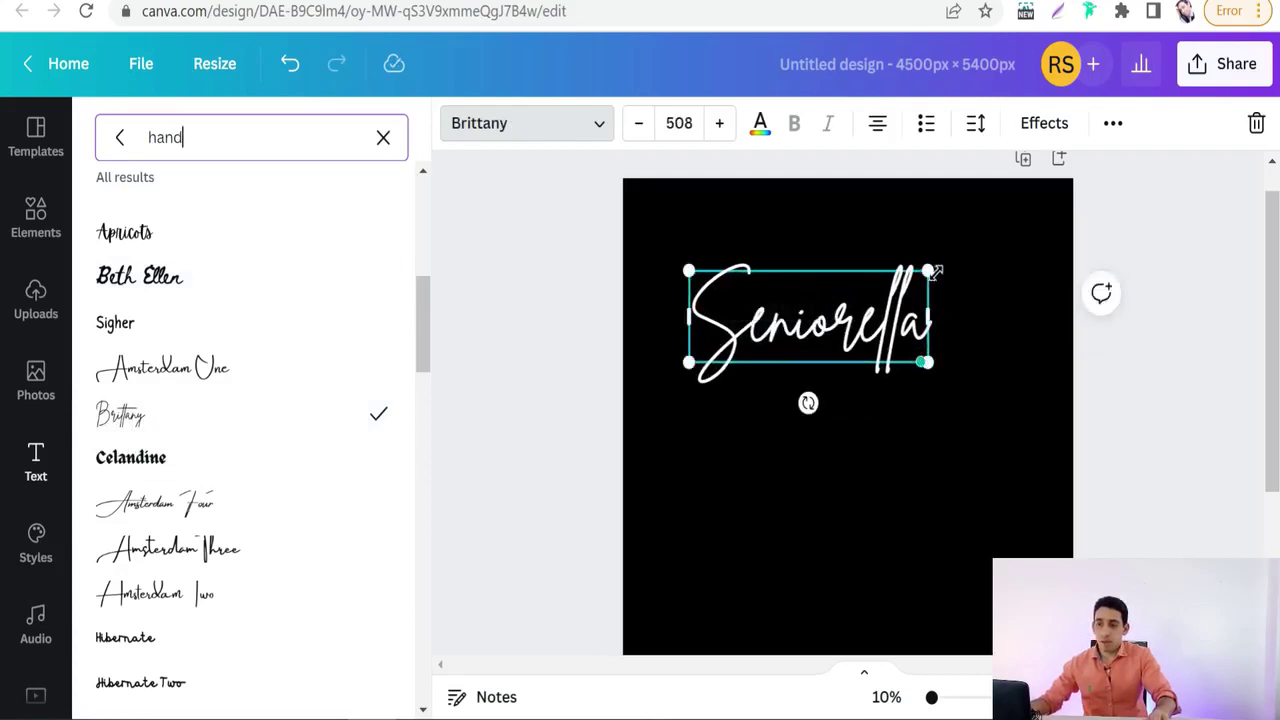
drag(933, 270, 976, 268)
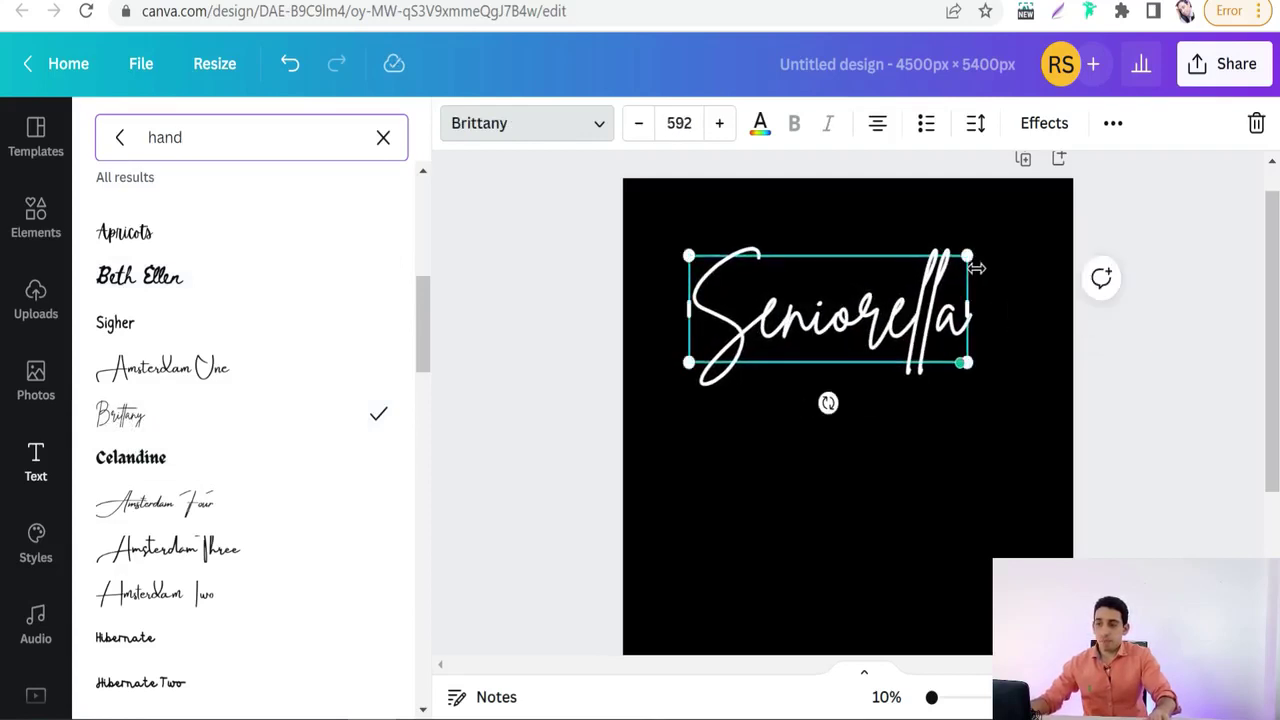
click(760, 128)
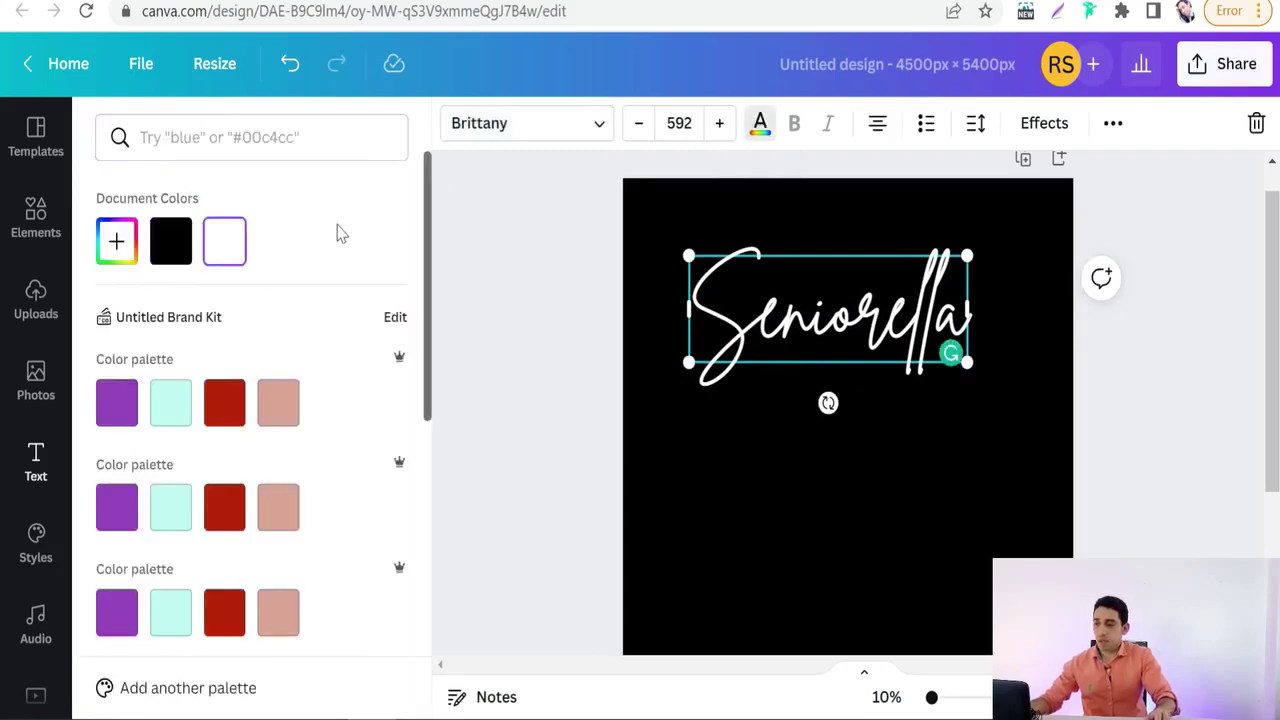
scroll(251, 286, down, 5)
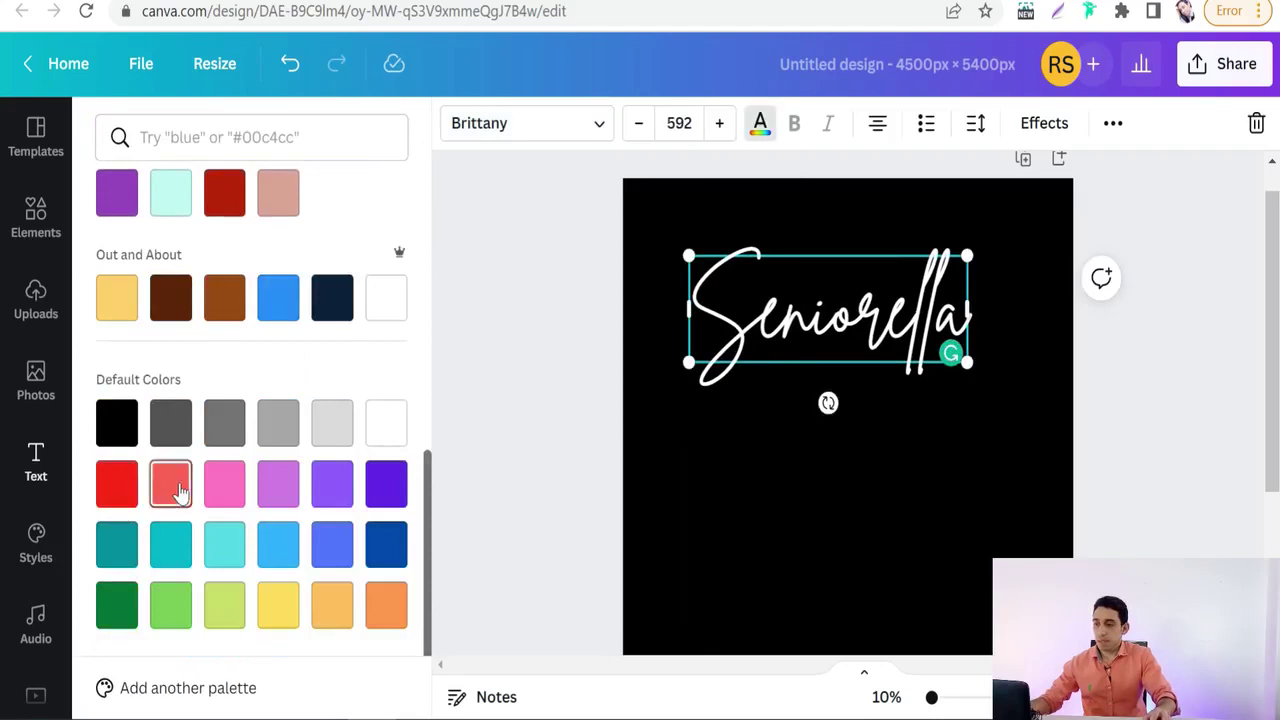
click(172, 486)
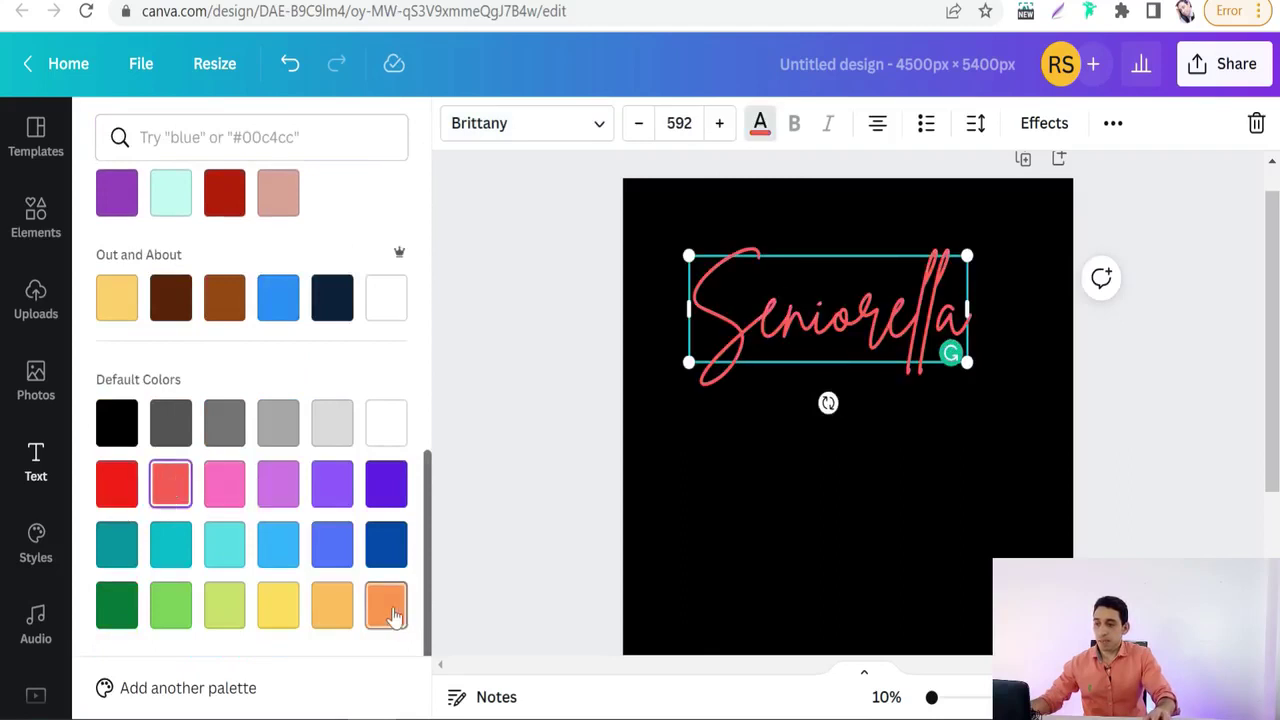
key(Escape)
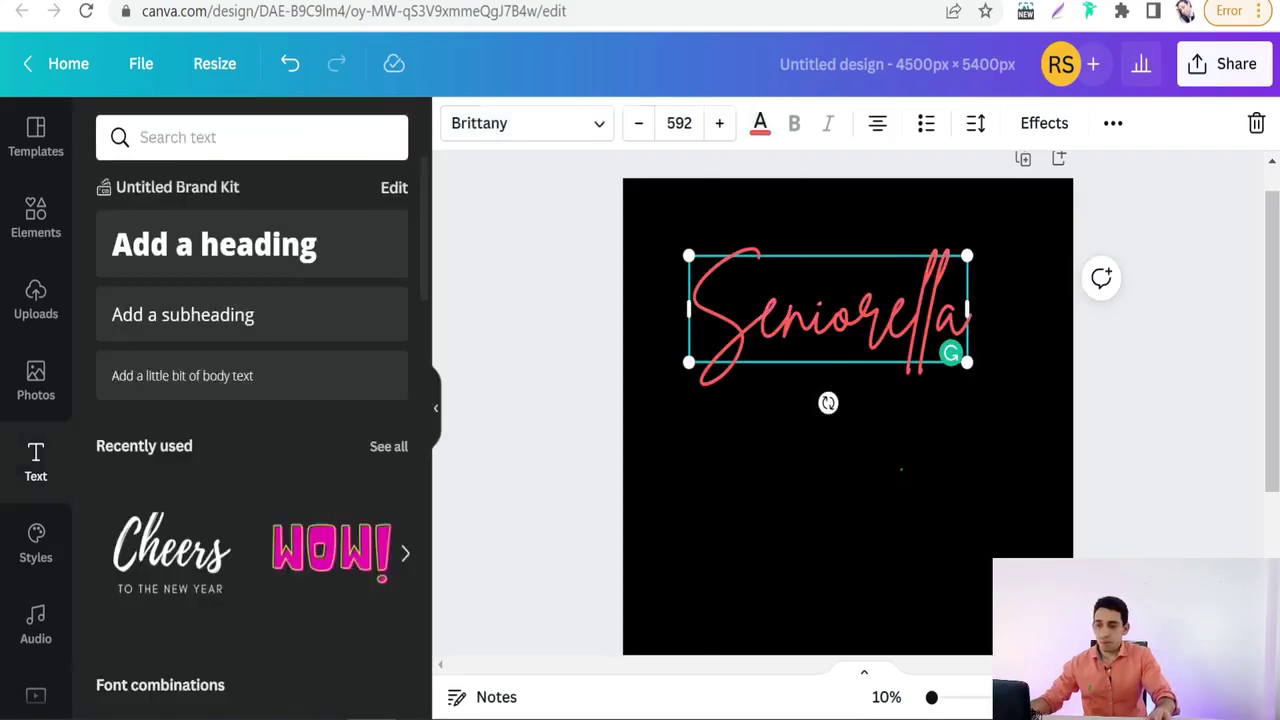
key(Escape)
Move the Seniorella text slightly down and to the right on the page.
click(828, 310)
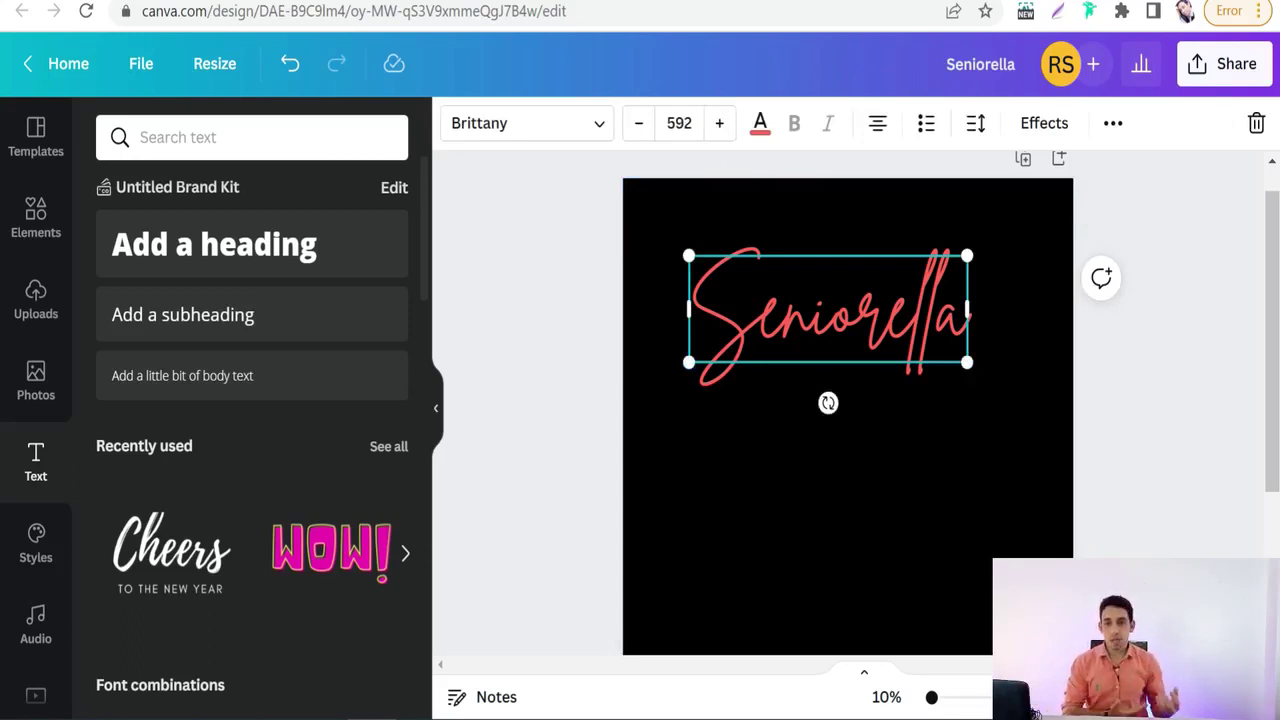
click(890, 492)
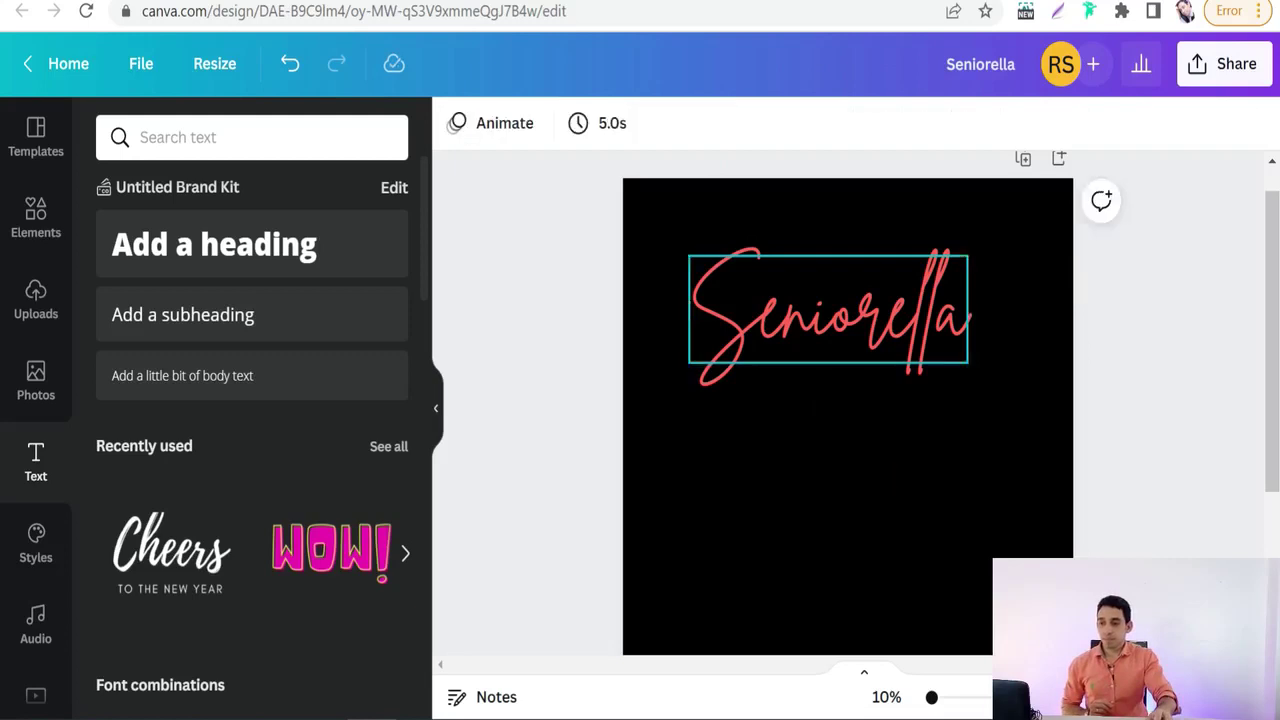
click(828, 318)
drag(828, 318, 840, 351)
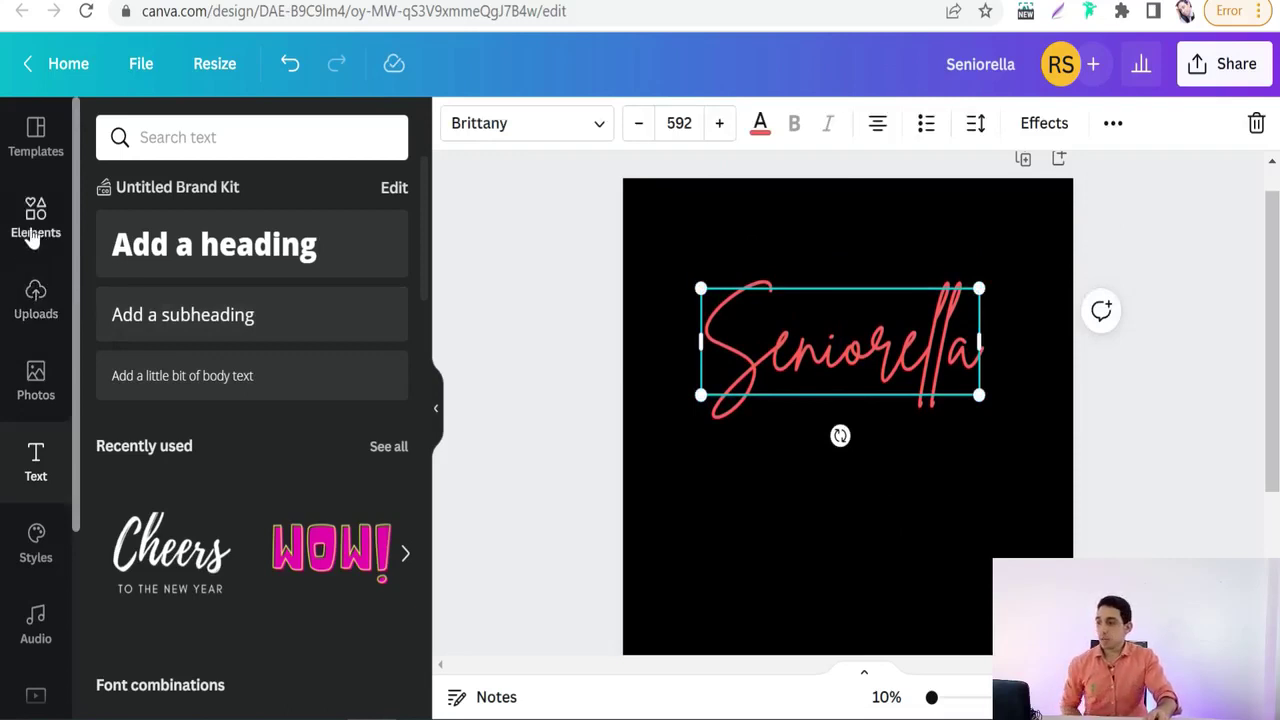
Search the elements for "crown" and add the black jewelled tiara graphic to the page.
click(33, 234)
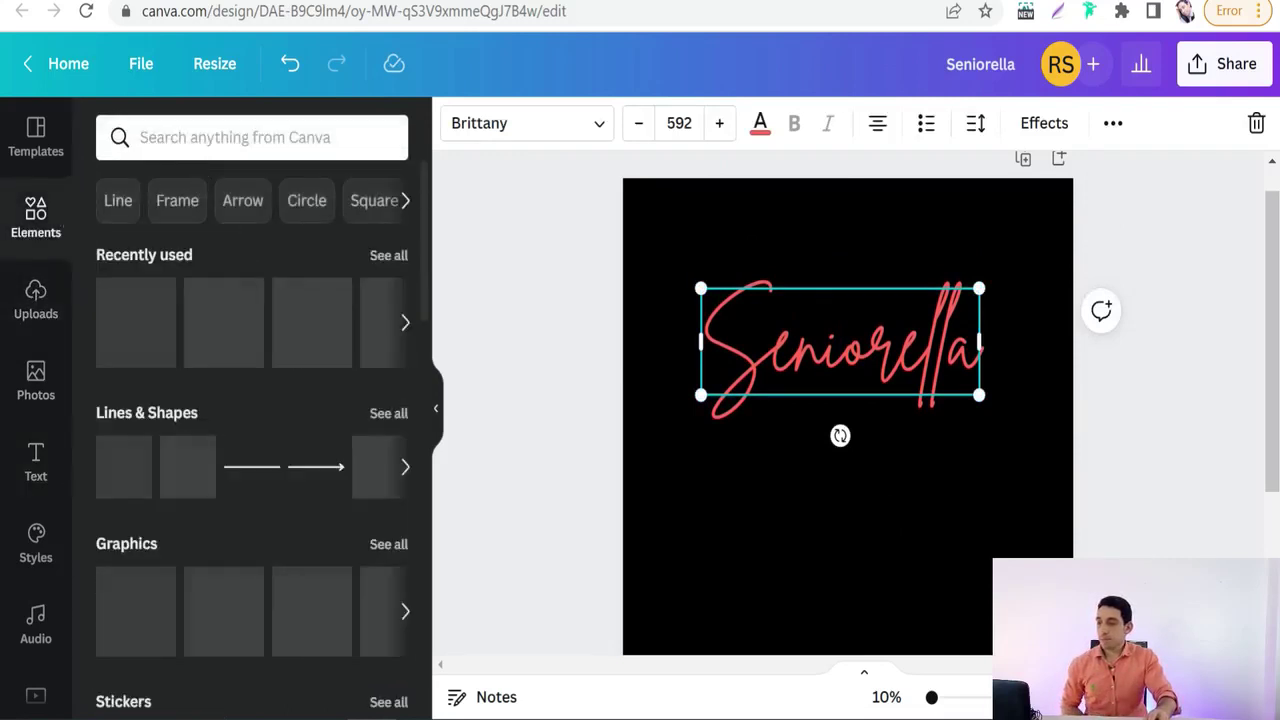
click(200, 137)
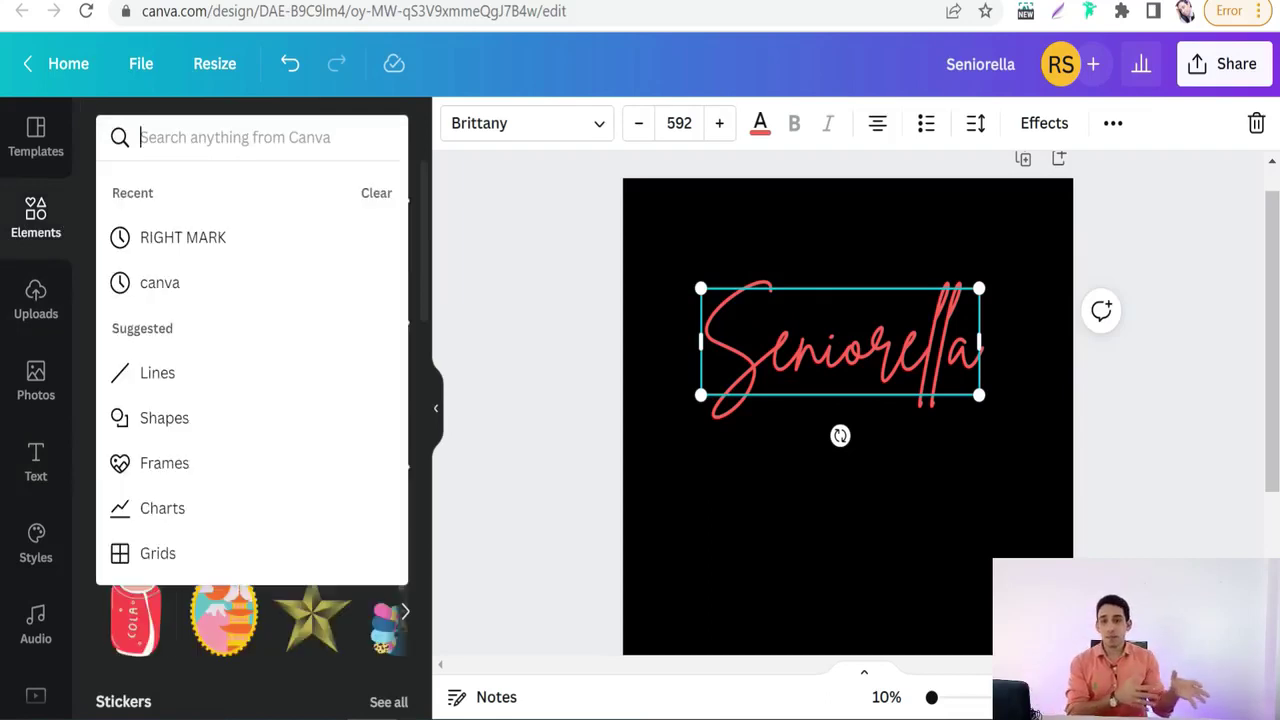
text(crown)
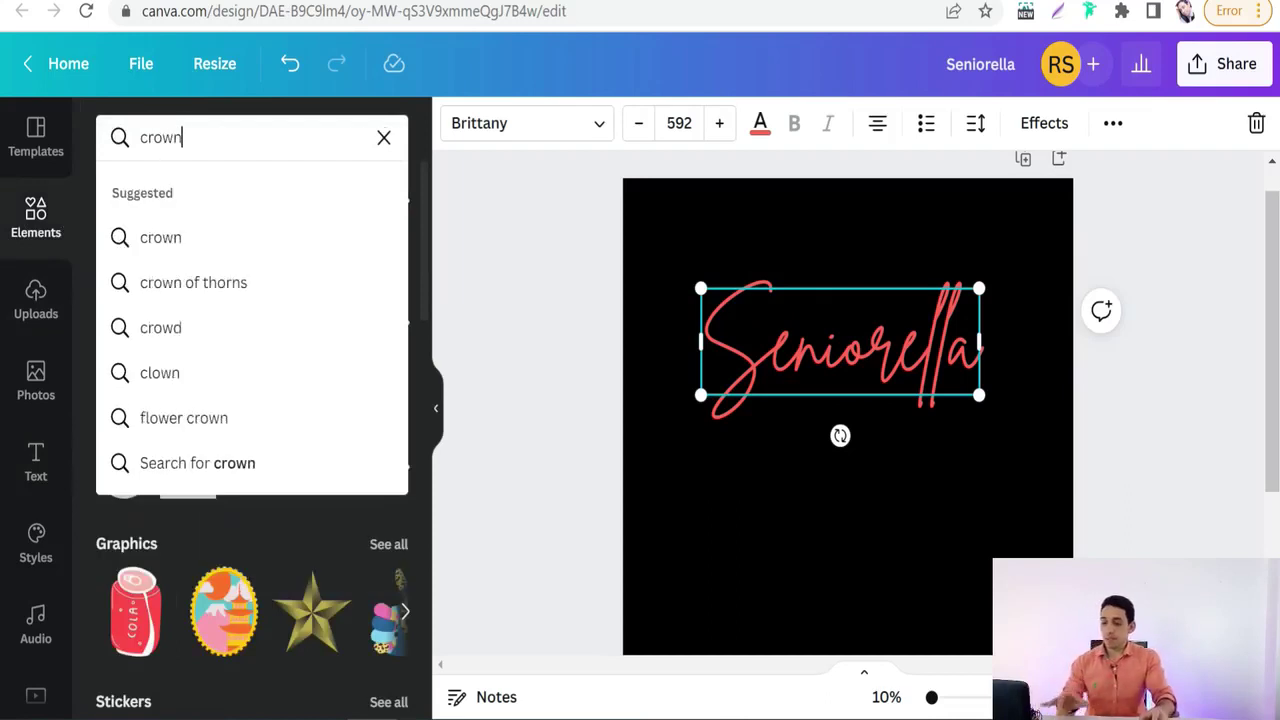
key(Return)
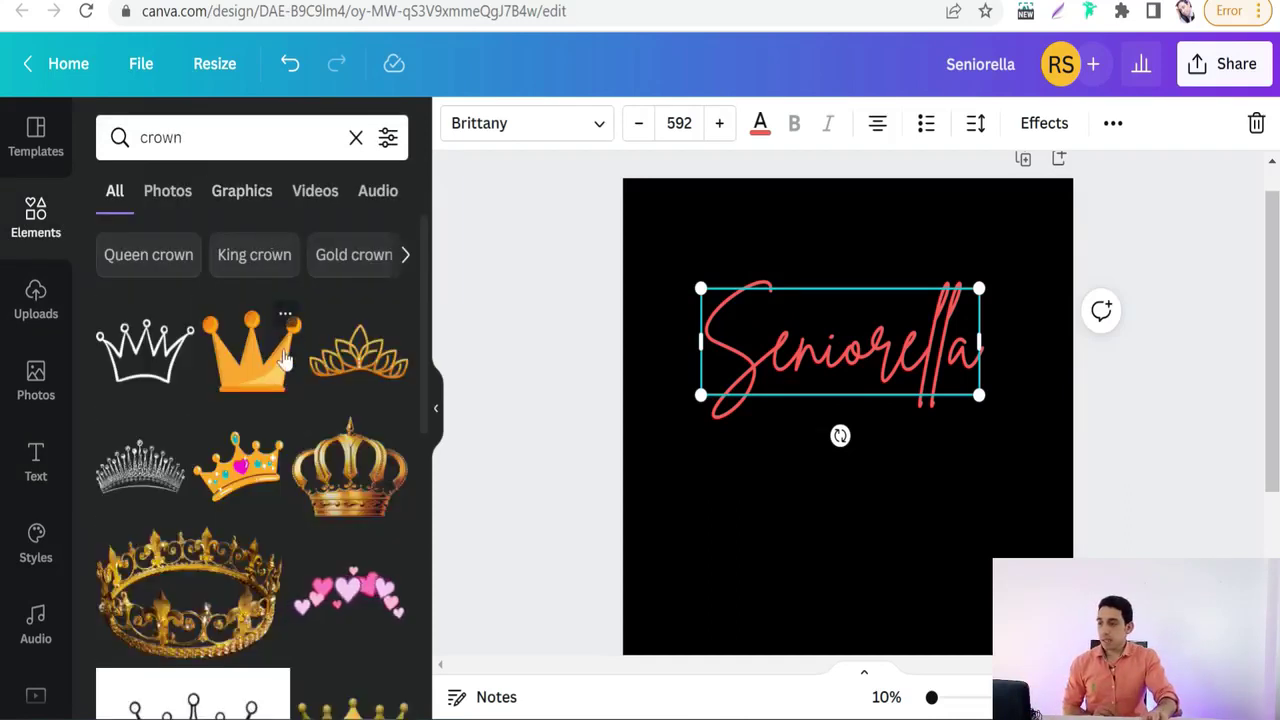
scroll(323, 410, down, 1)
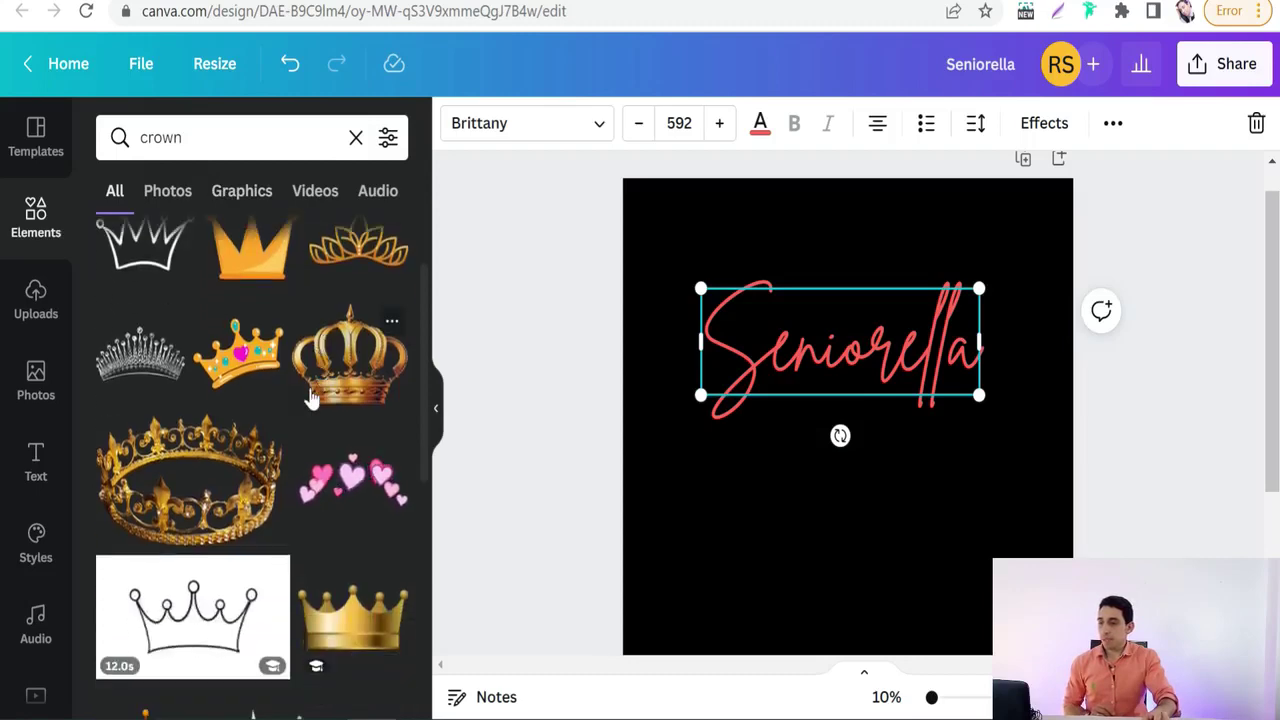
scroll(240, 375, down, 3)
scroll(220, 380, down, 2)
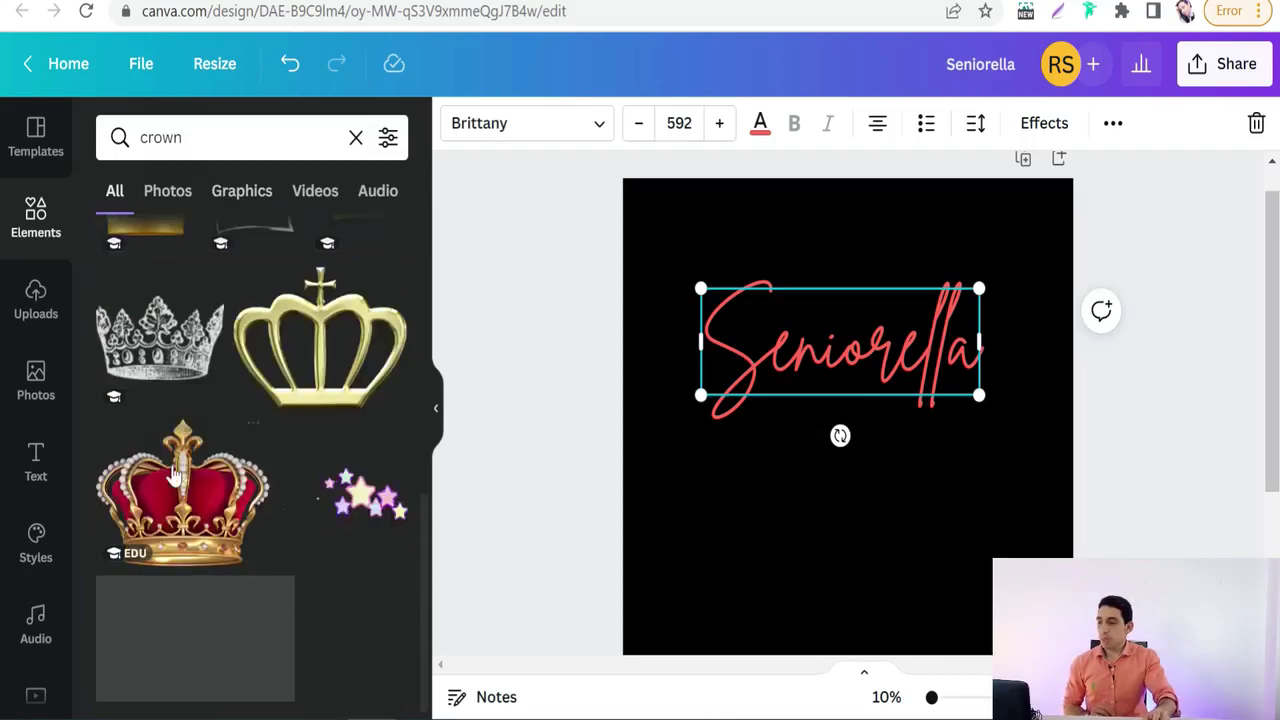
scroll(205, 455, up, 5)
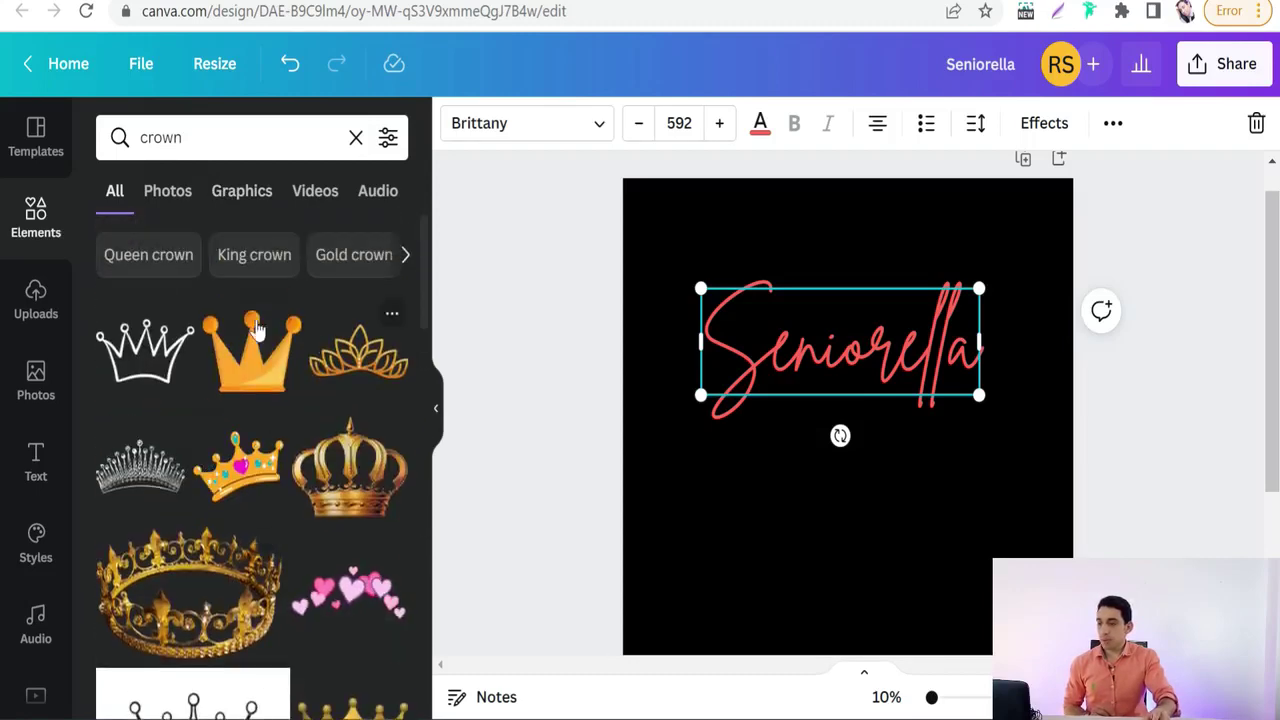
click(140, 475)
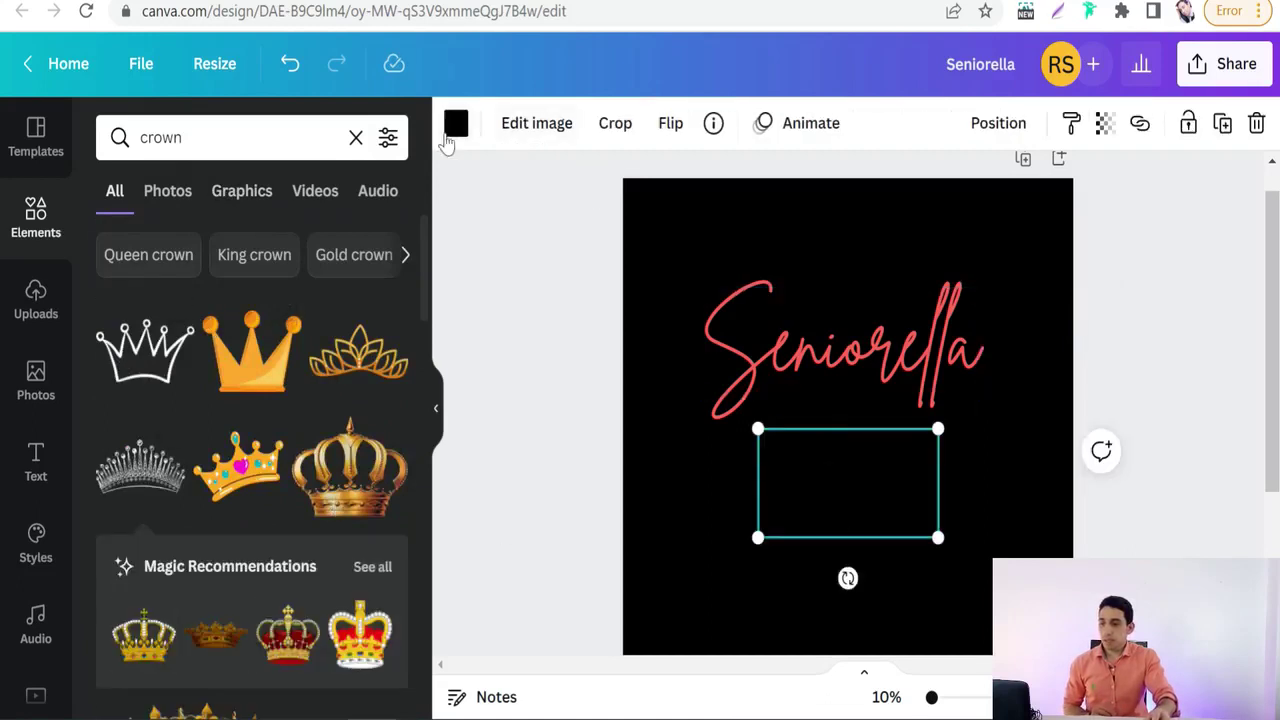
Recolour the tiara coral red from the document colours to match the Seniorella text.
click(458, 132)
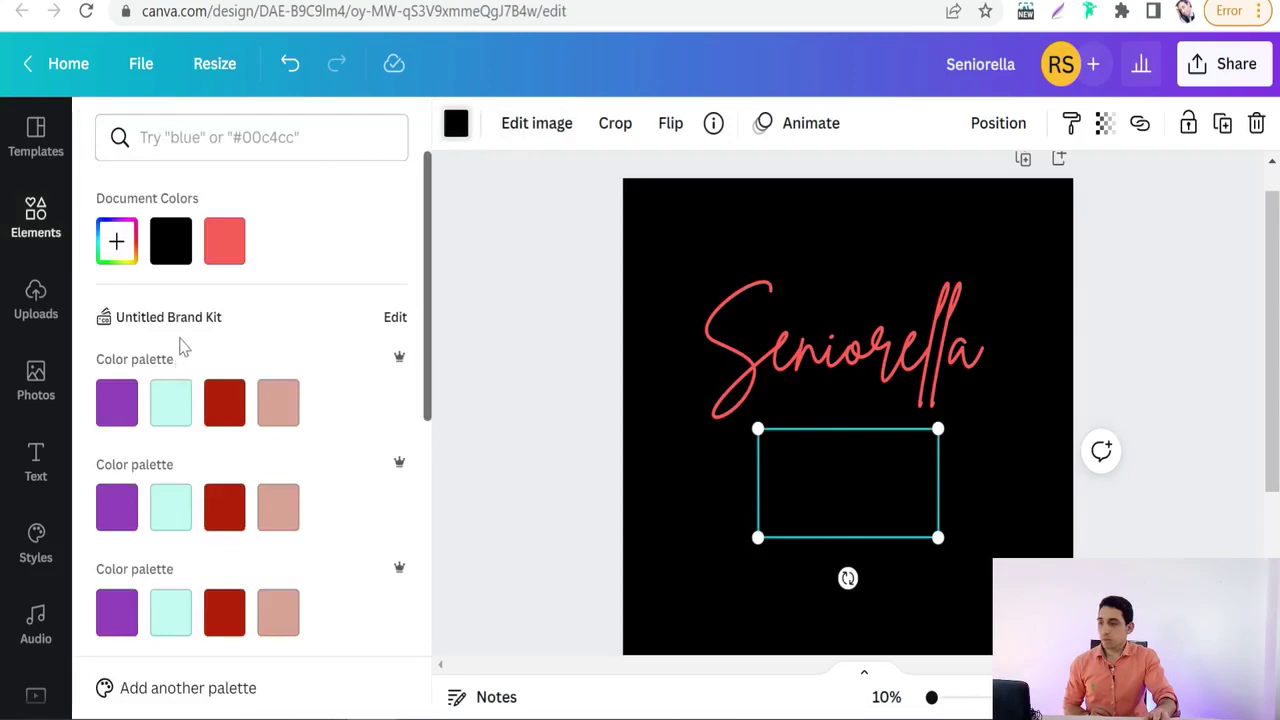
scroll(180, 345, down, 3)
scroll(183, 345, up, 3)
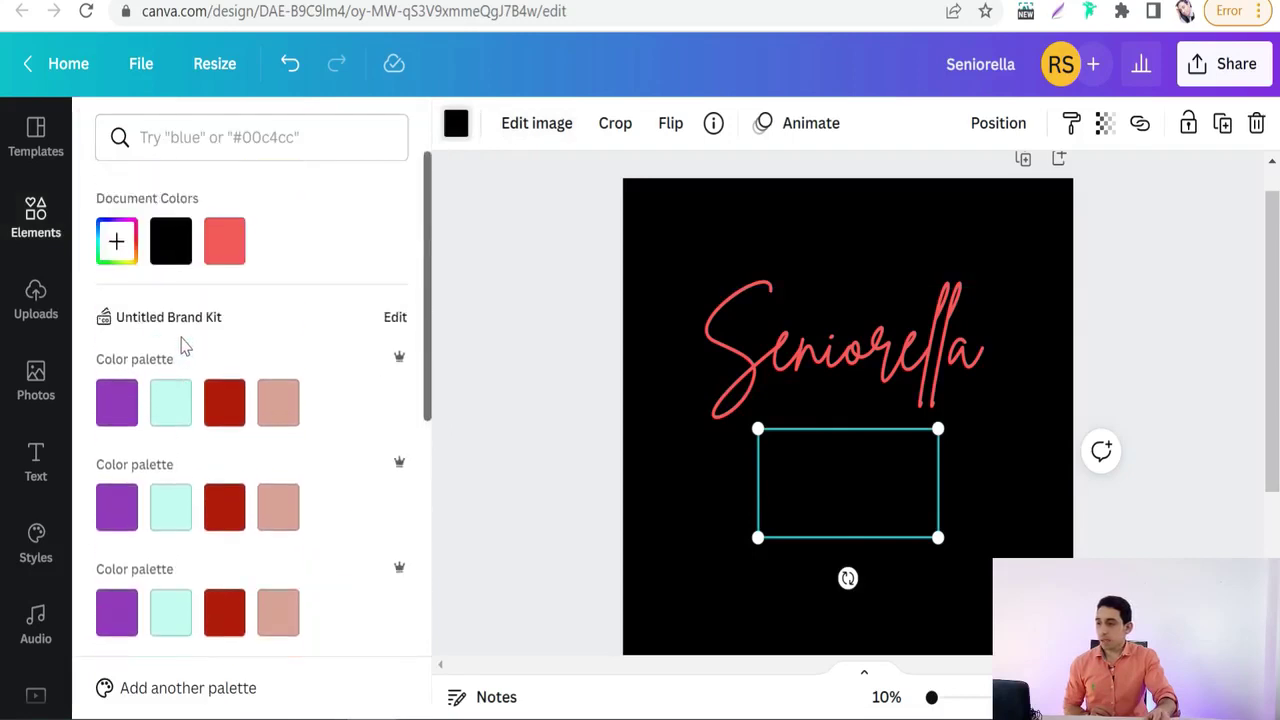
click(229, 252)
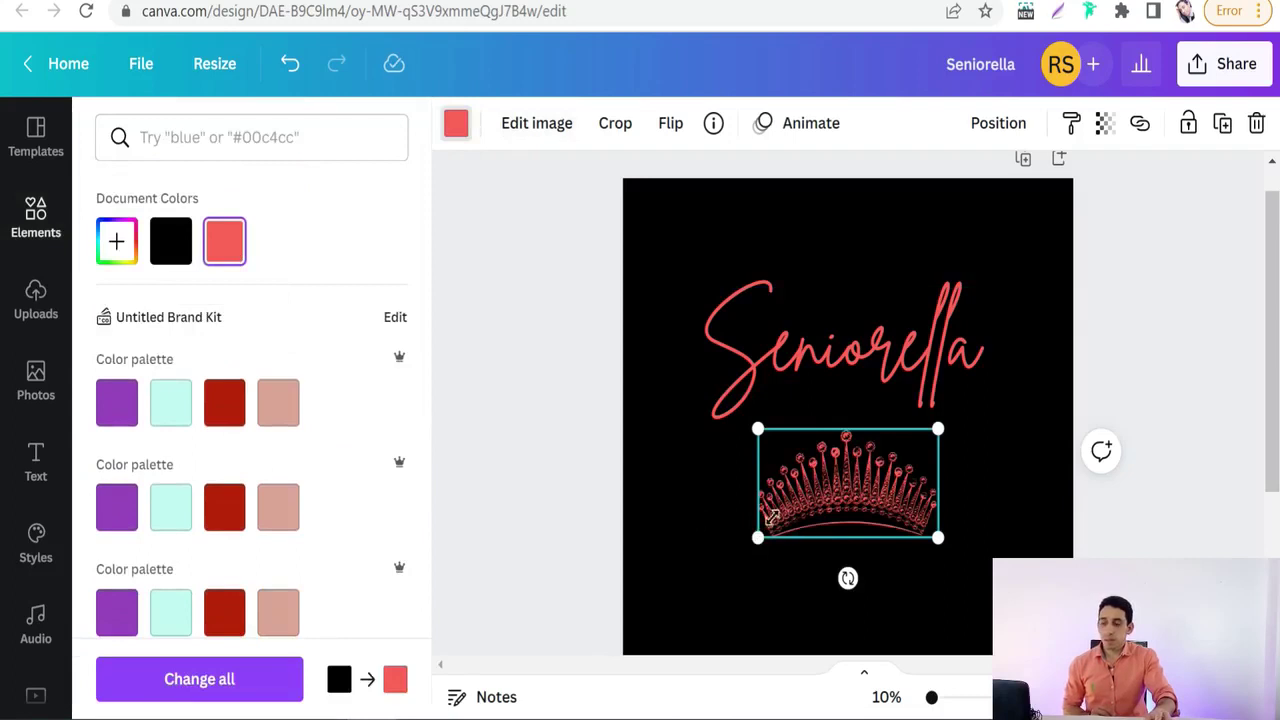
Centre the tiara horizontally near the top of the page and move the Seniorella text down so it sits centred below it.
drag(832, 504, 833, 264)
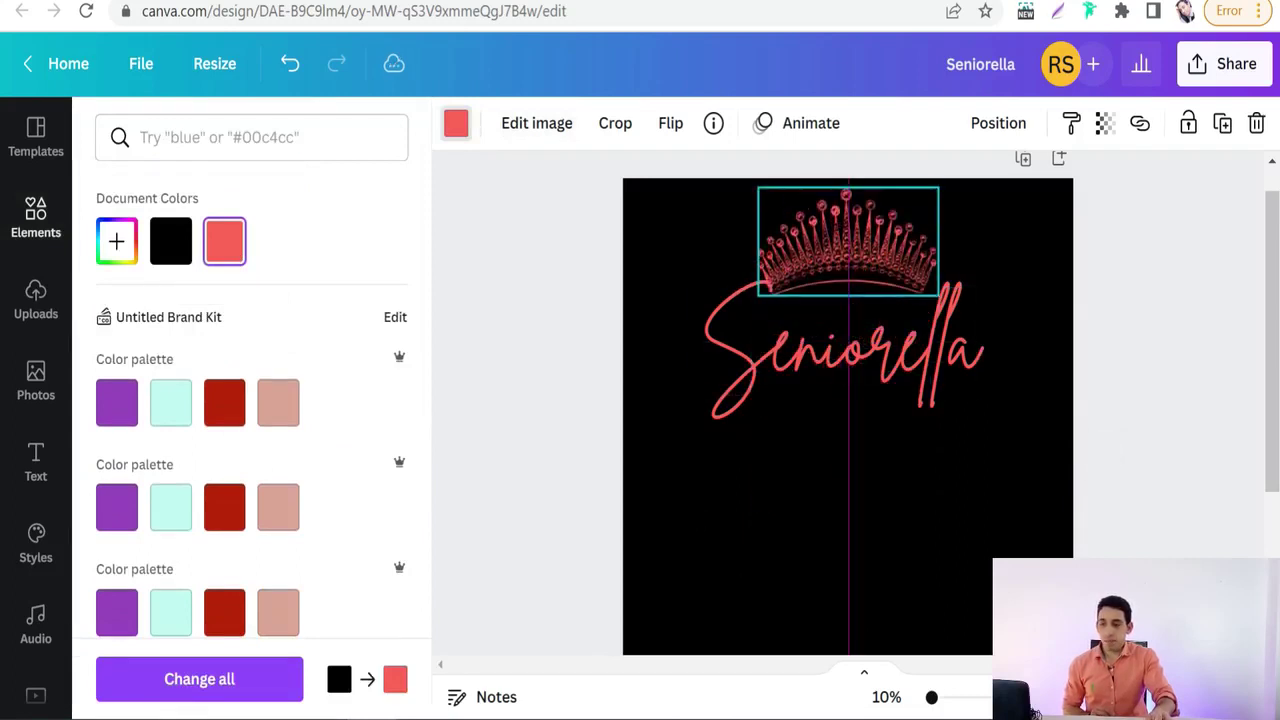
click(849, 337)
drag(849, 337, 849, 387)
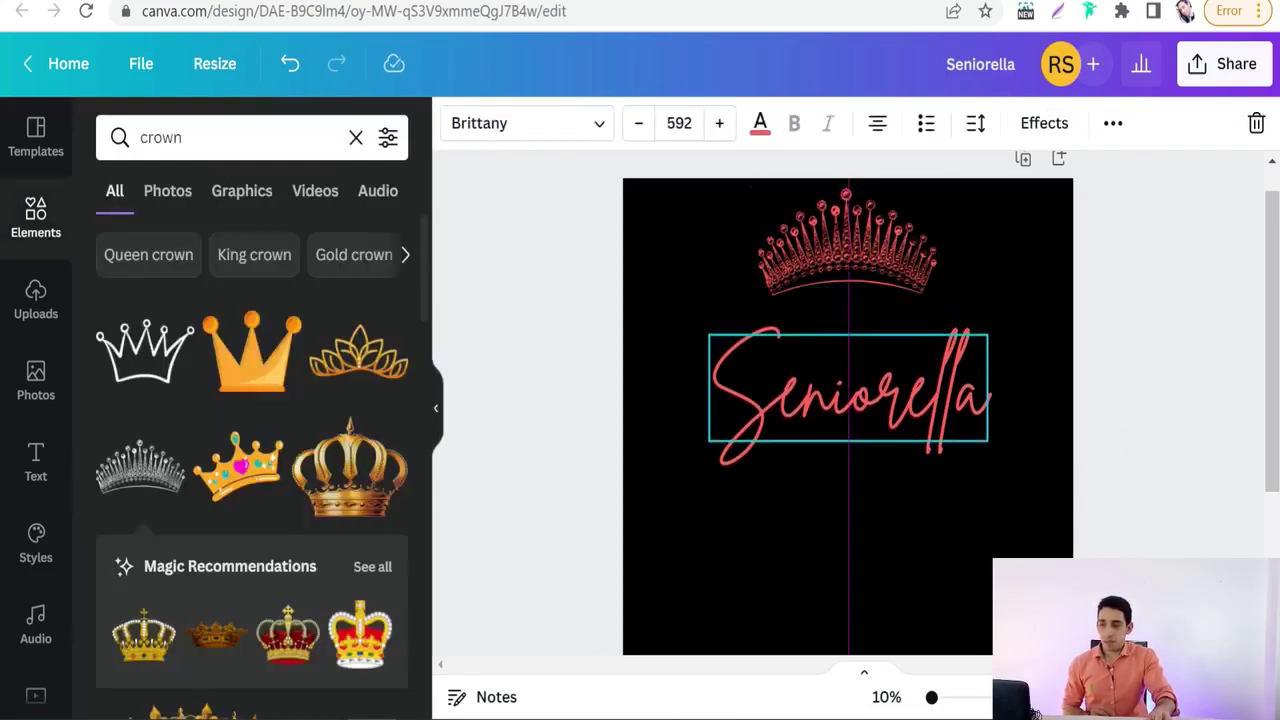
click(869, 268)
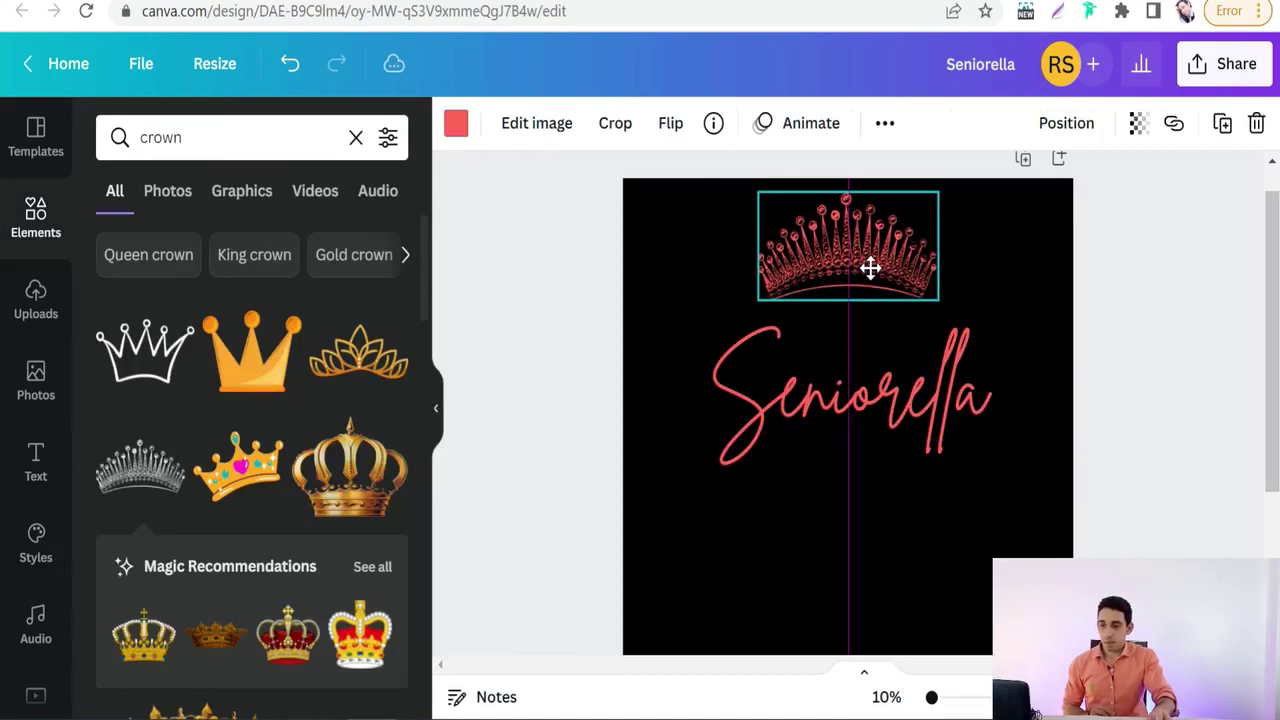
click(845, 340)
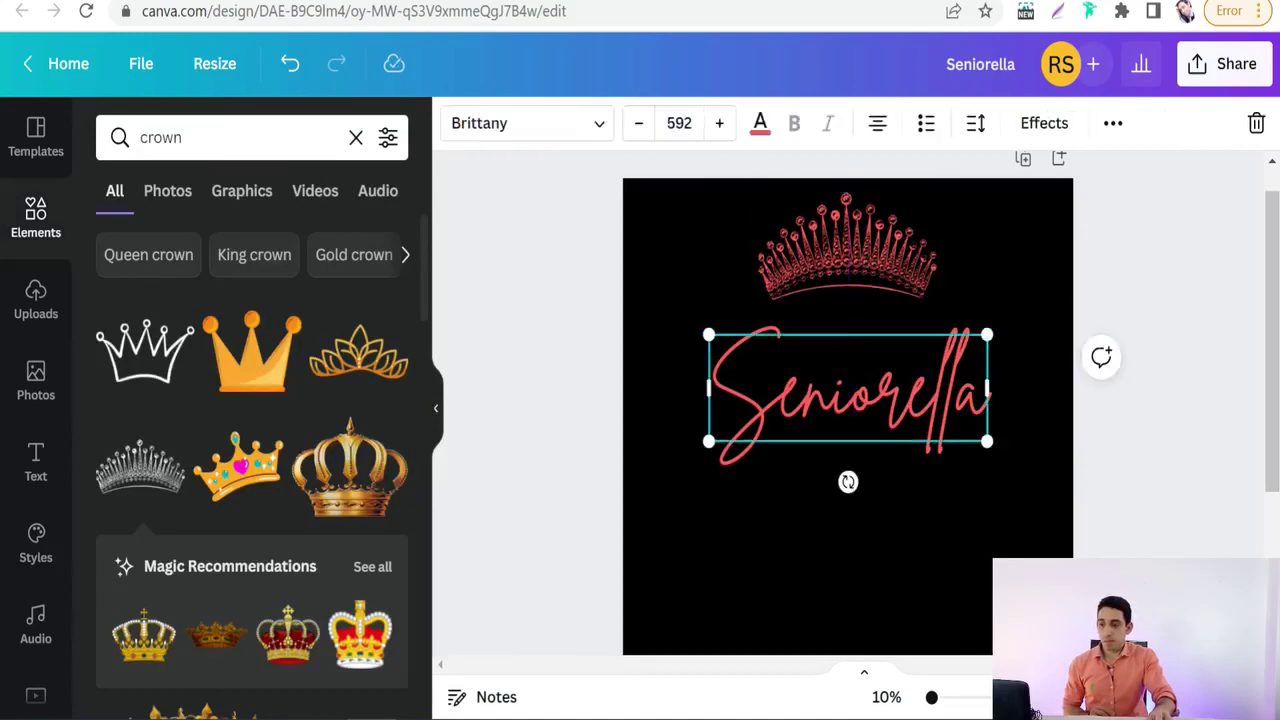
key(Down)
key(Down)
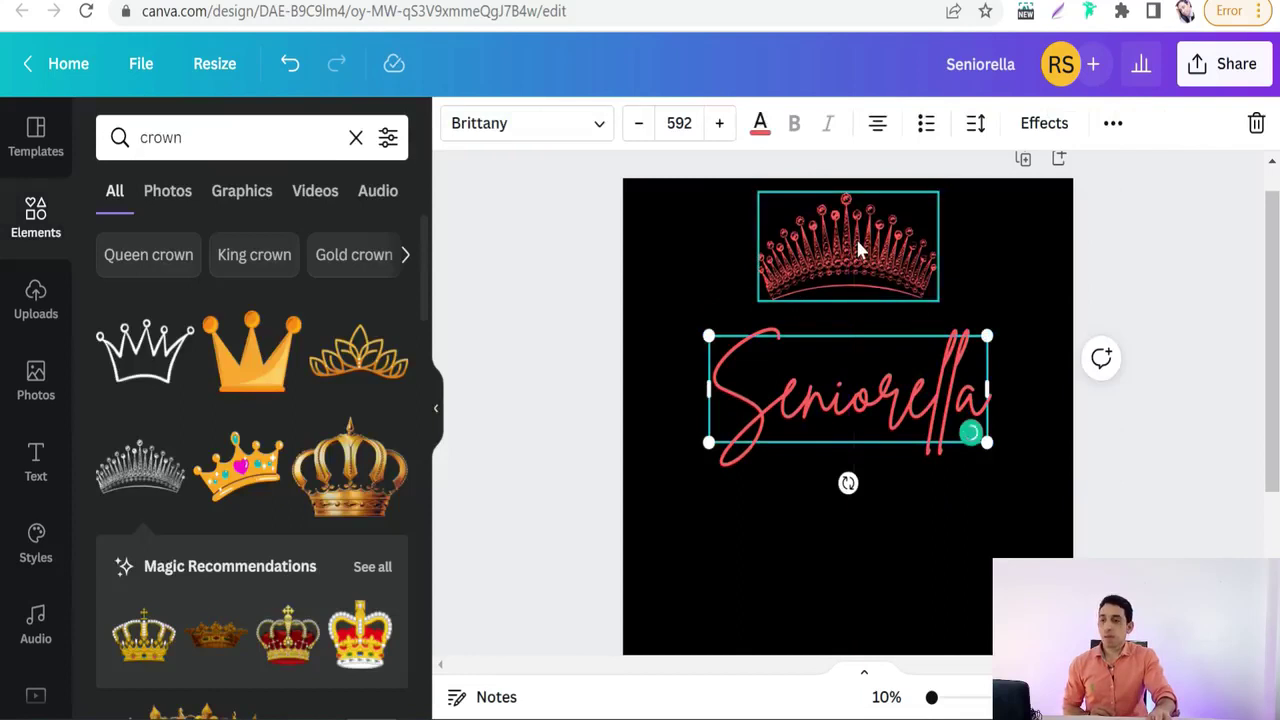
click(860, 250)
click(855, 543)
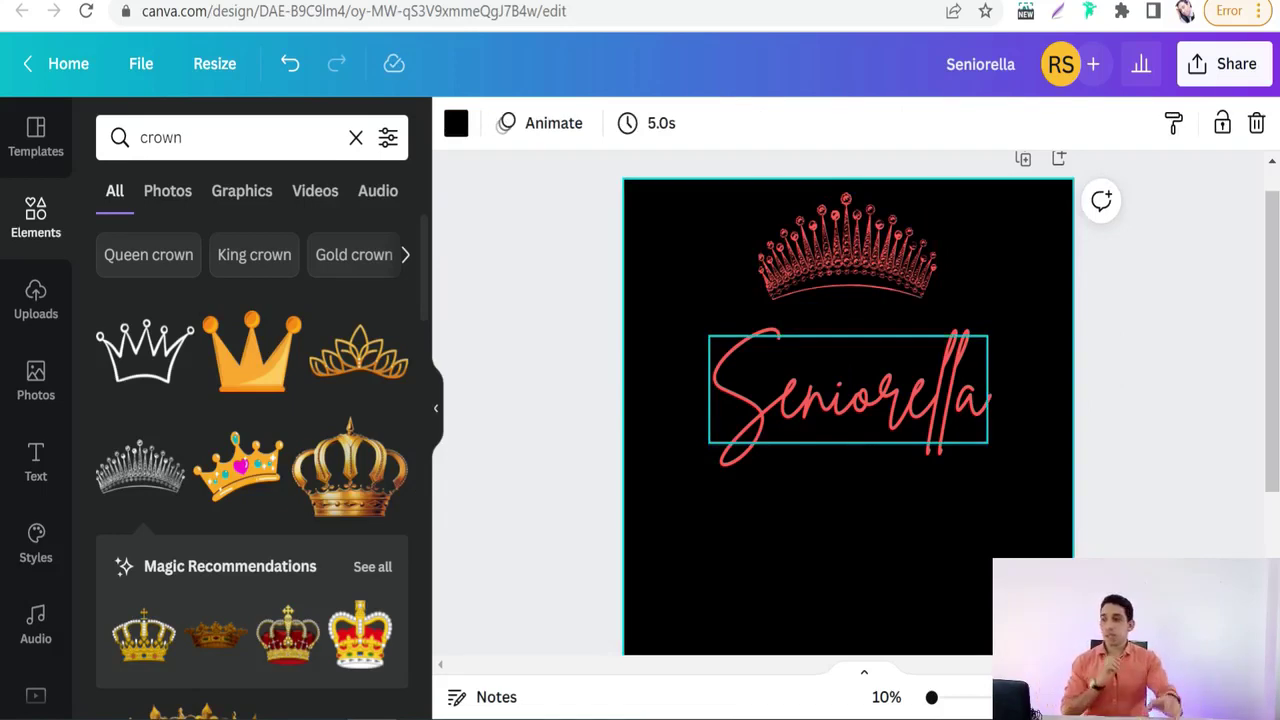
Browse the text font combinations and add the pink outlined "XOXO" style to the page.
click(35, 470)
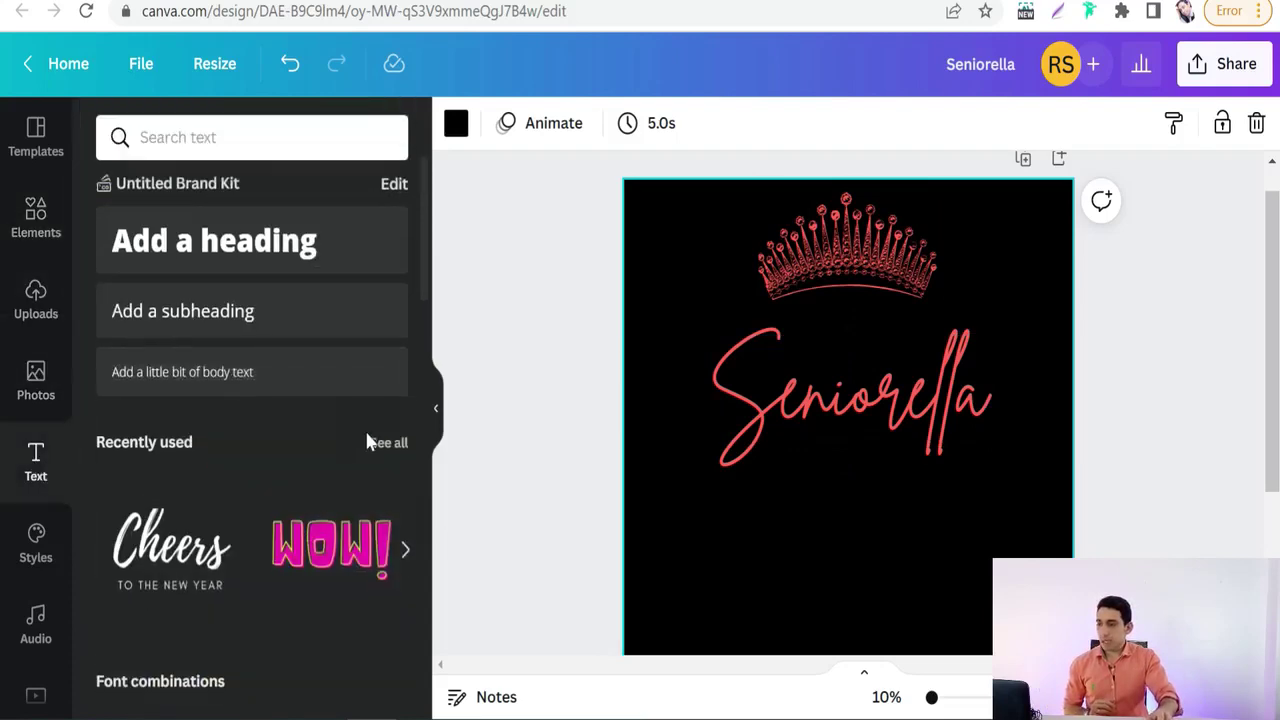
scroll(365, 440, down, 5)
scroll(322, 425, down, 4)
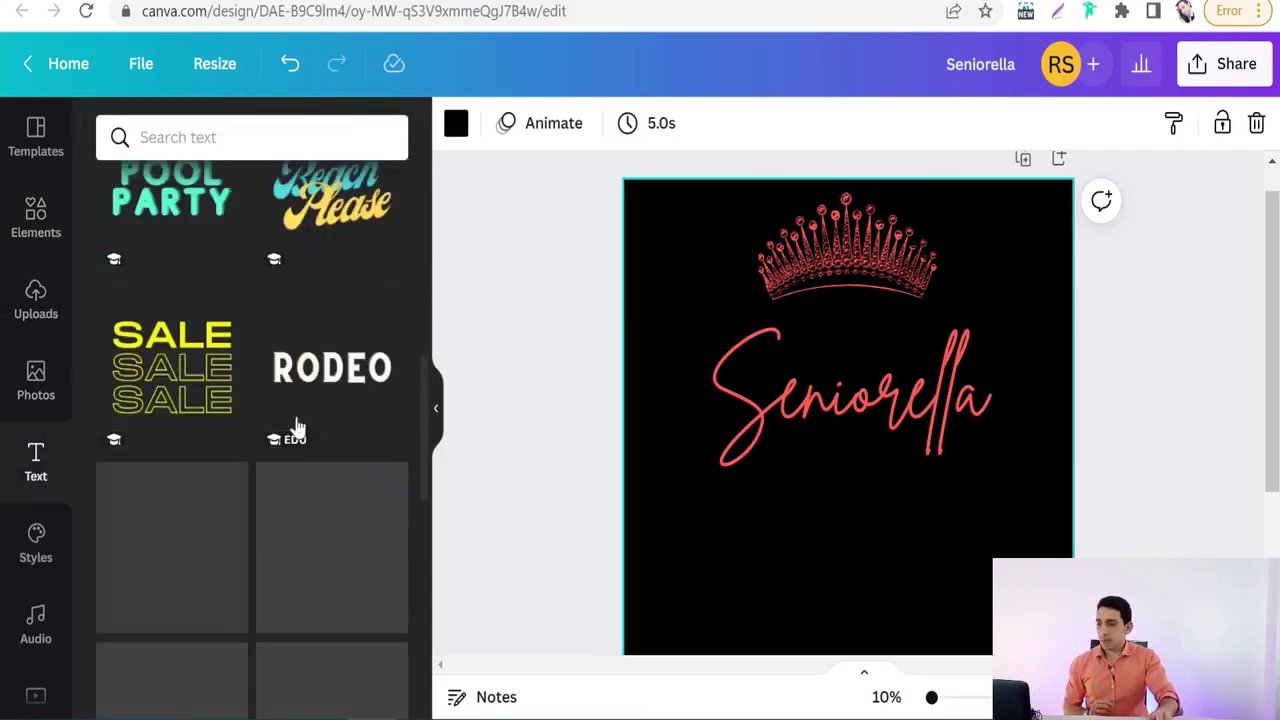
scroll(270, 430, down, 8)
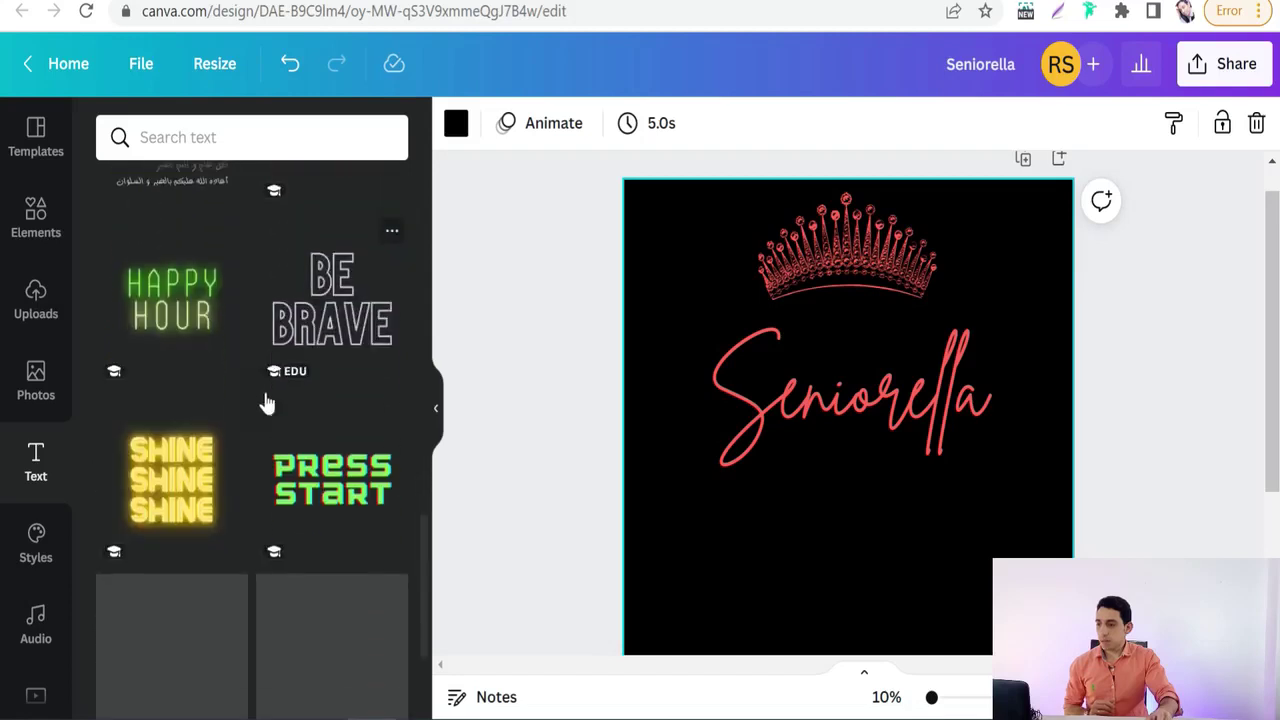
scroll(264, 403, down, 5)
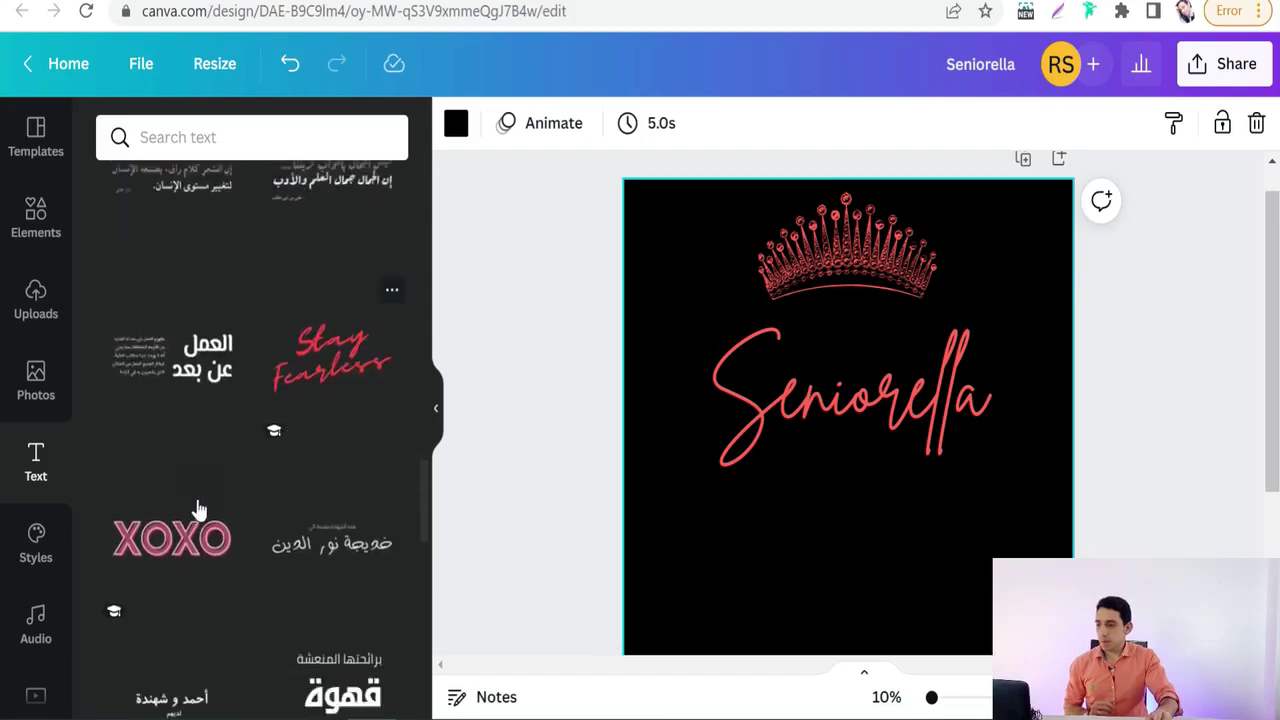
click(185, 528)
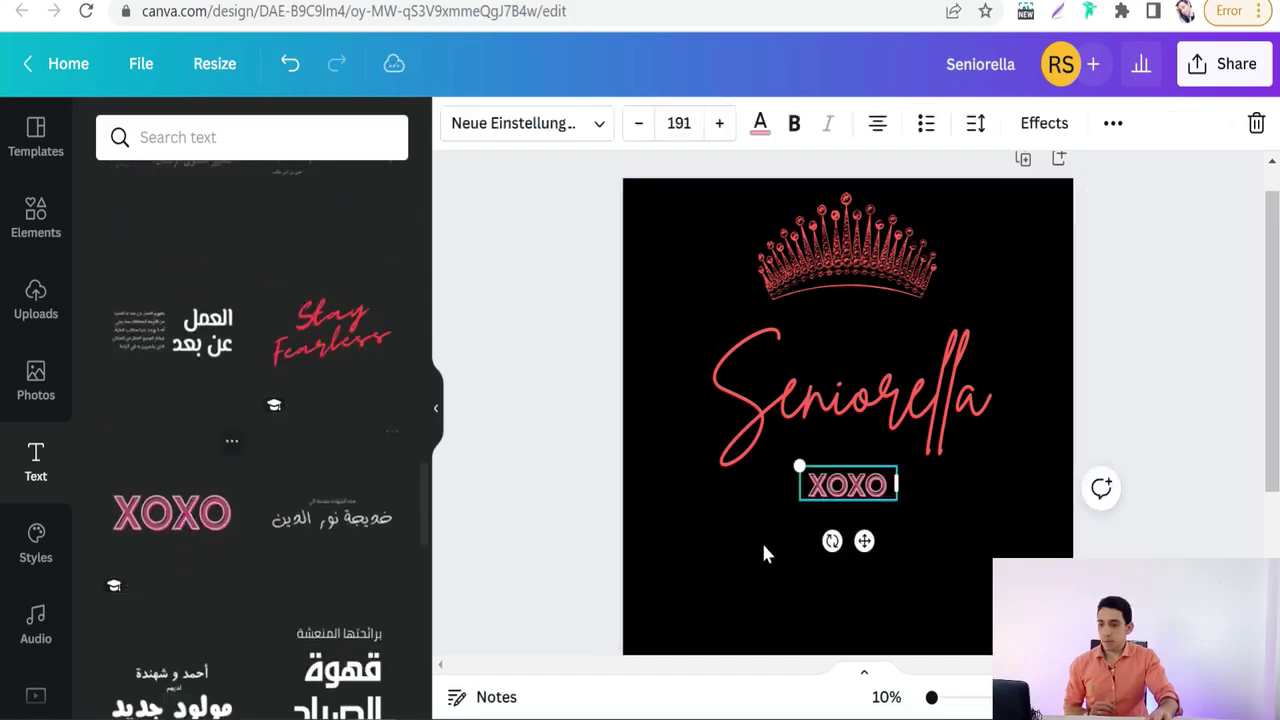
Enlarge the XOXO text to about font size 597 and centre it below Seniorella.
drag(780, 520, 640, 572)
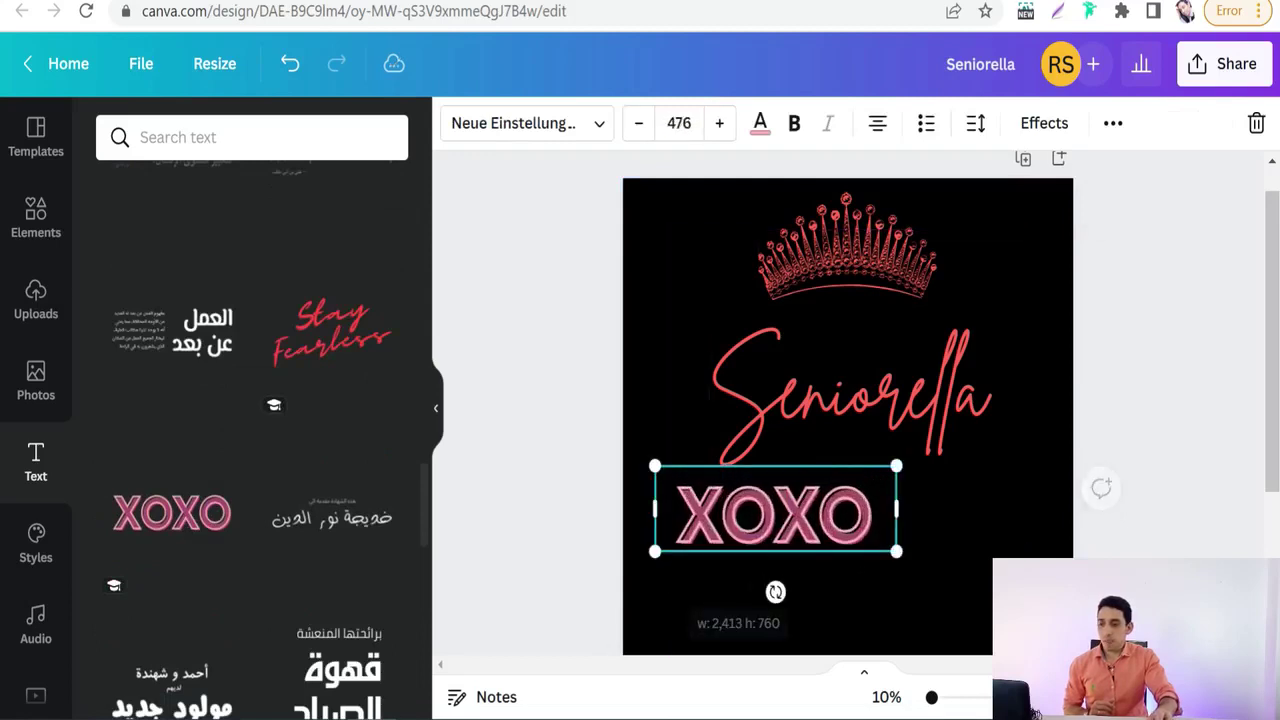
drag(906, 558, 962, 588)
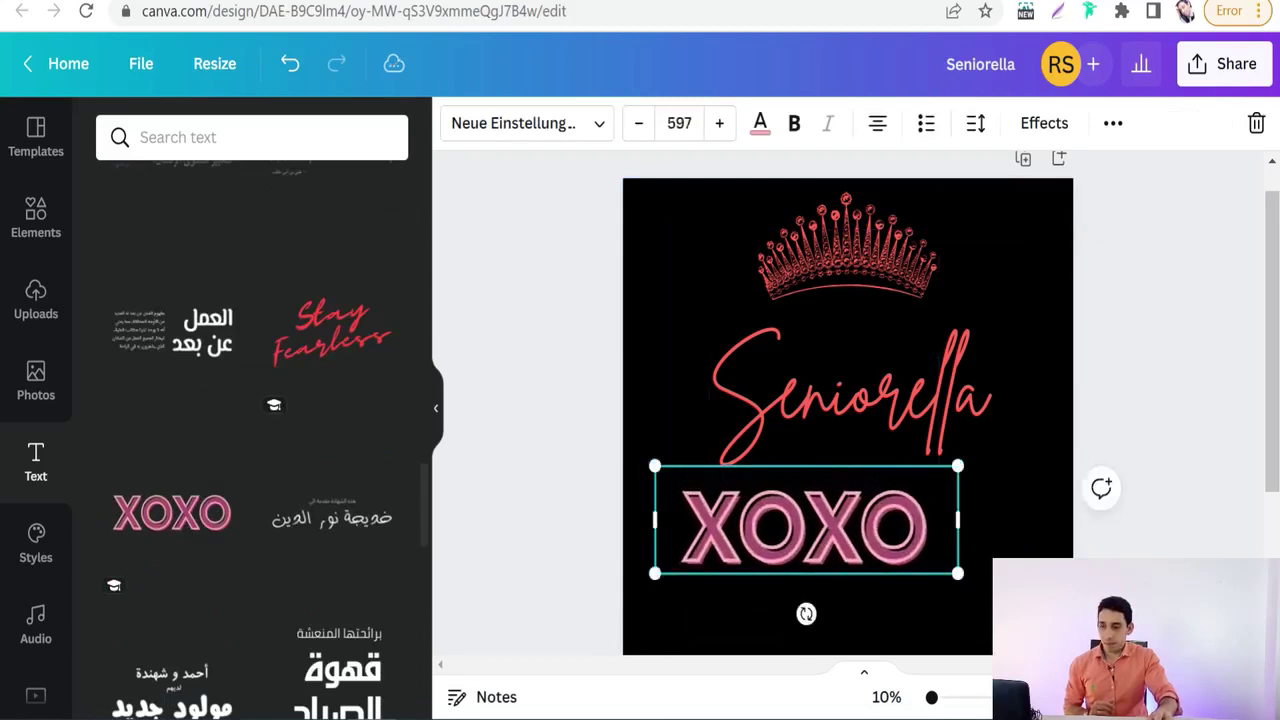
drag(810, 530, 851, 541)
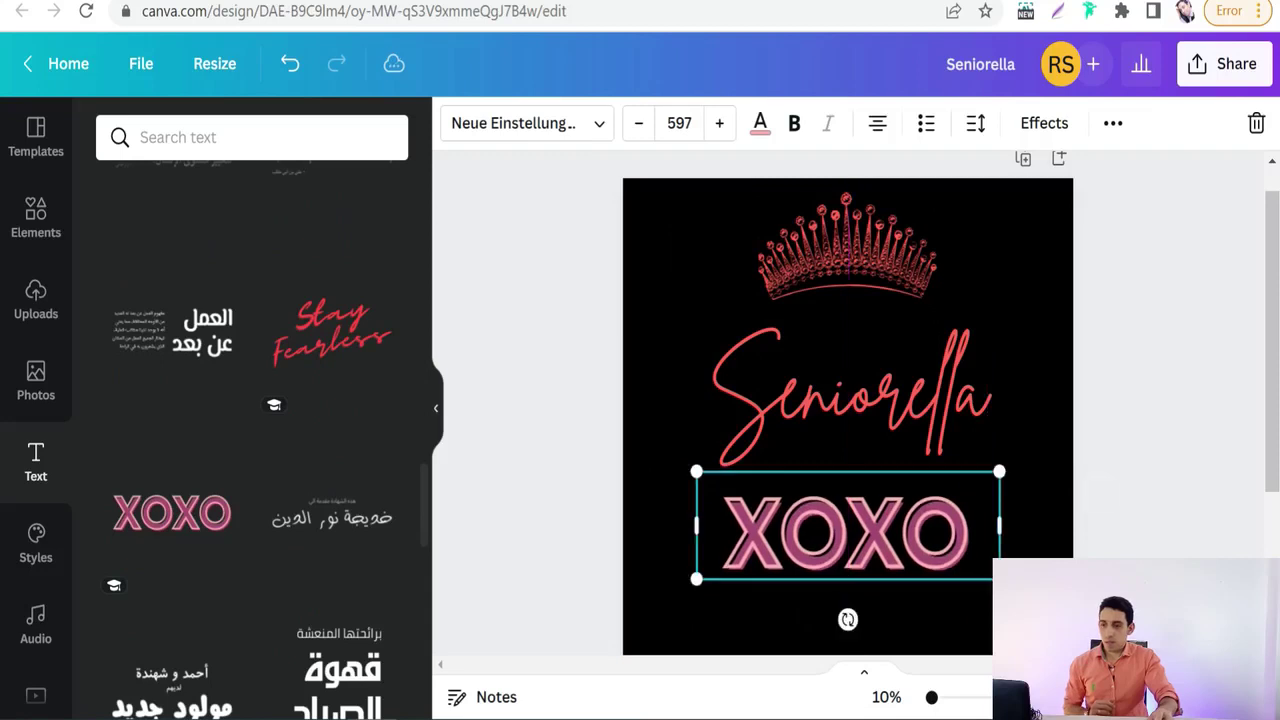
Replace the XOXO text with "2024" and shift it slightly down.
double_click(983, 546)
text(2024)
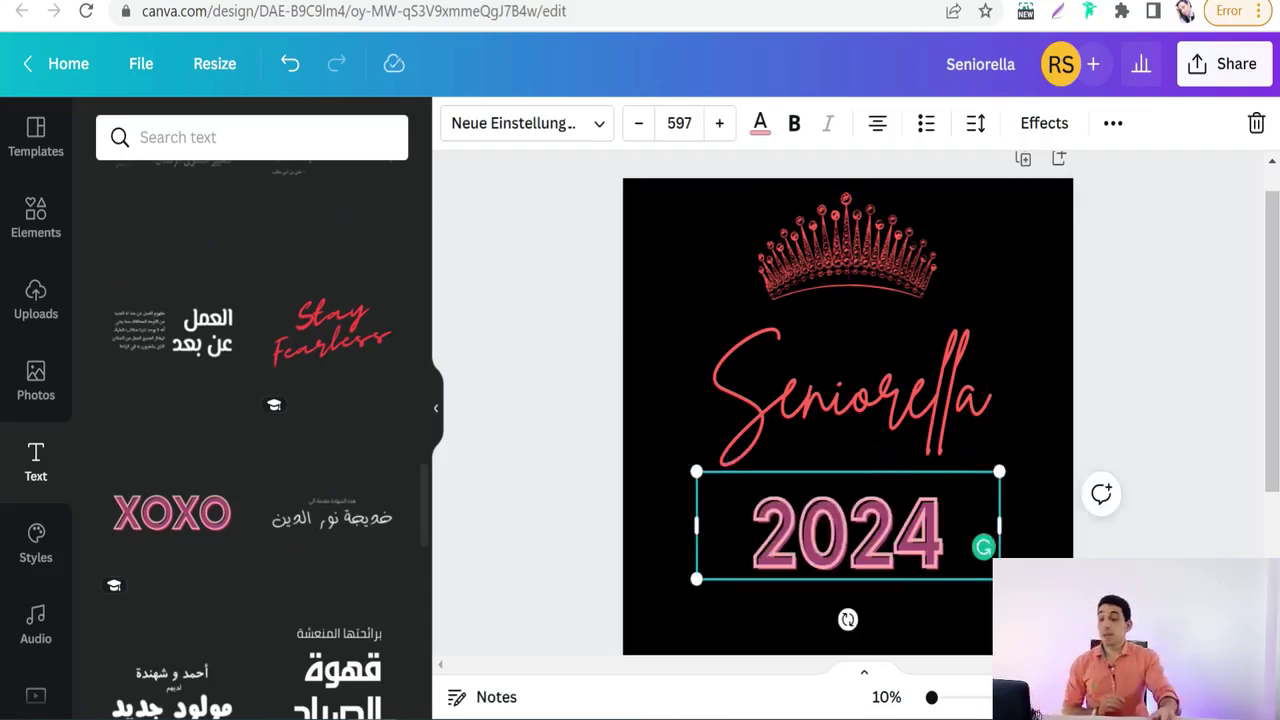
key(Escape)
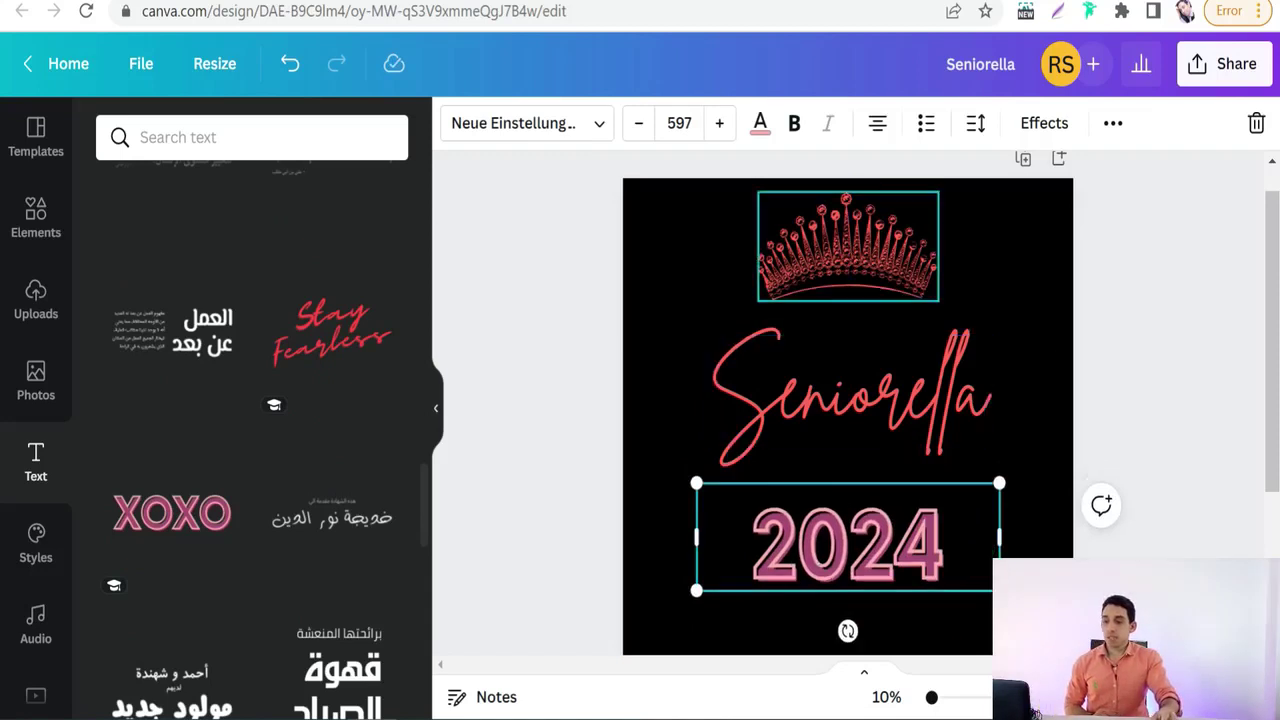
Recolour the tiara light pink from the document colours to match the 2024 text.
click(808, 272)
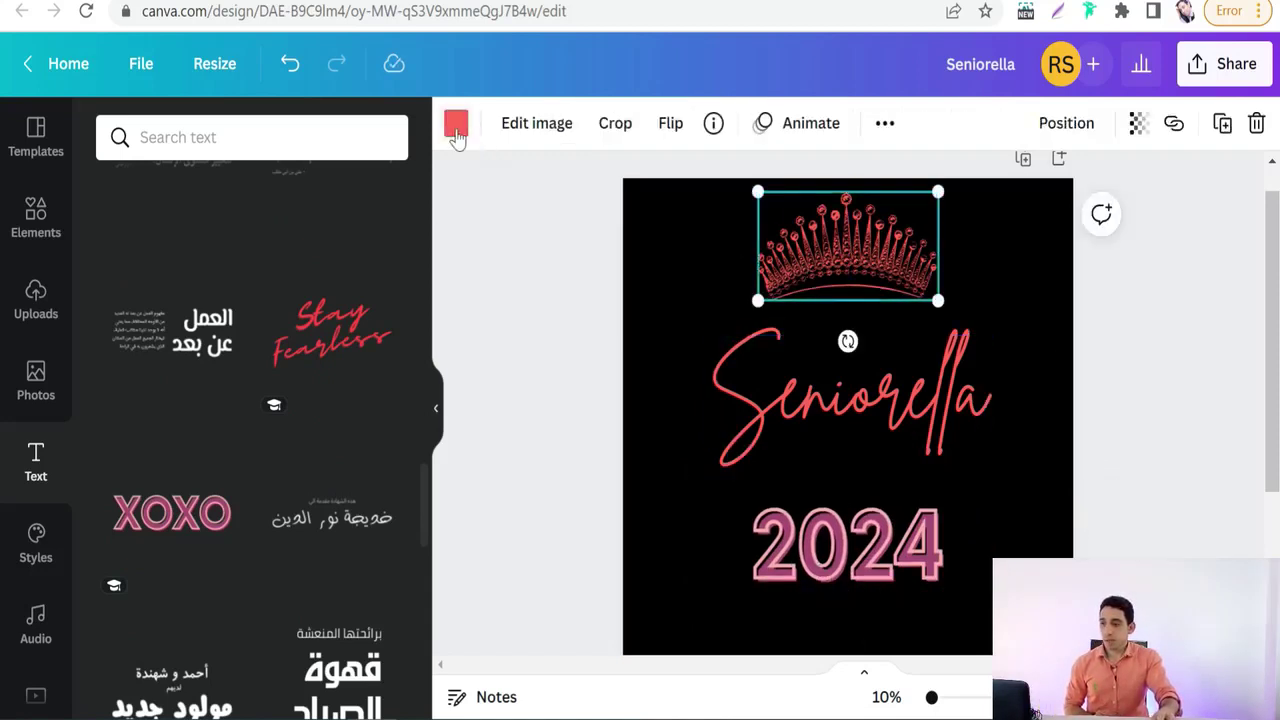
click(456, 128)
click(224, 241)
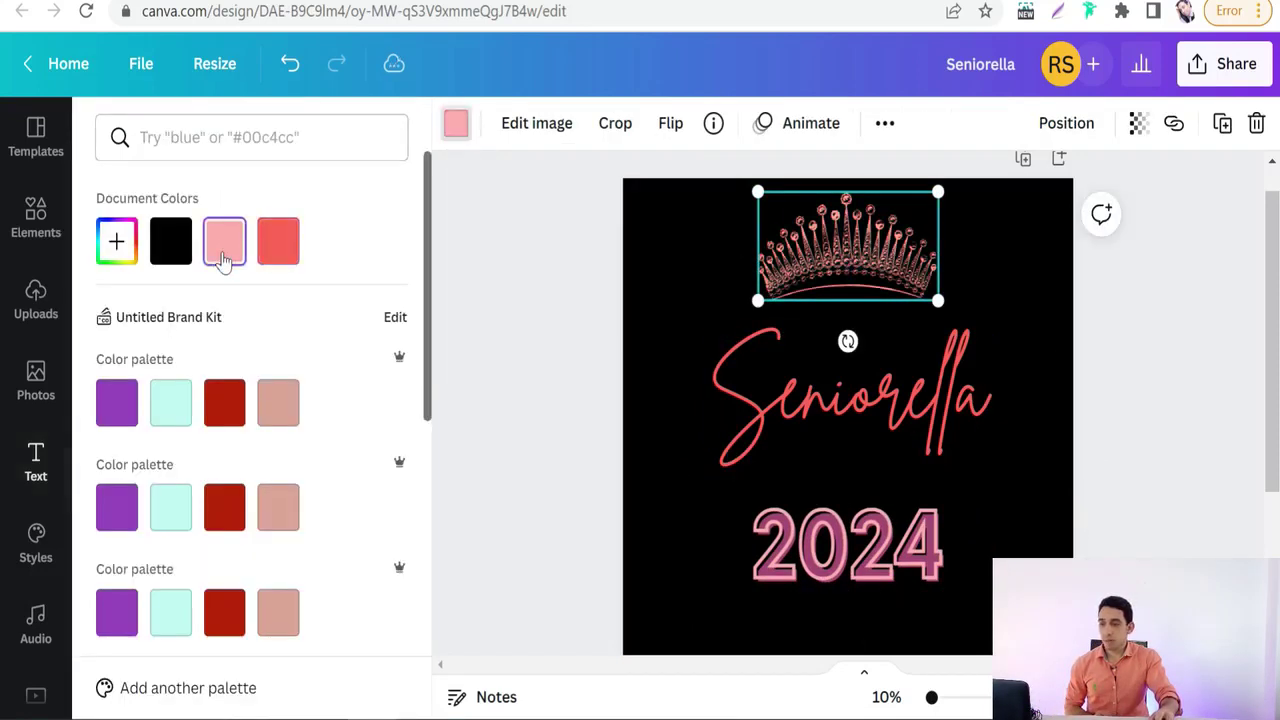
Change the Seniorella text colour to white from the Out and About palette.
click(850, 400)
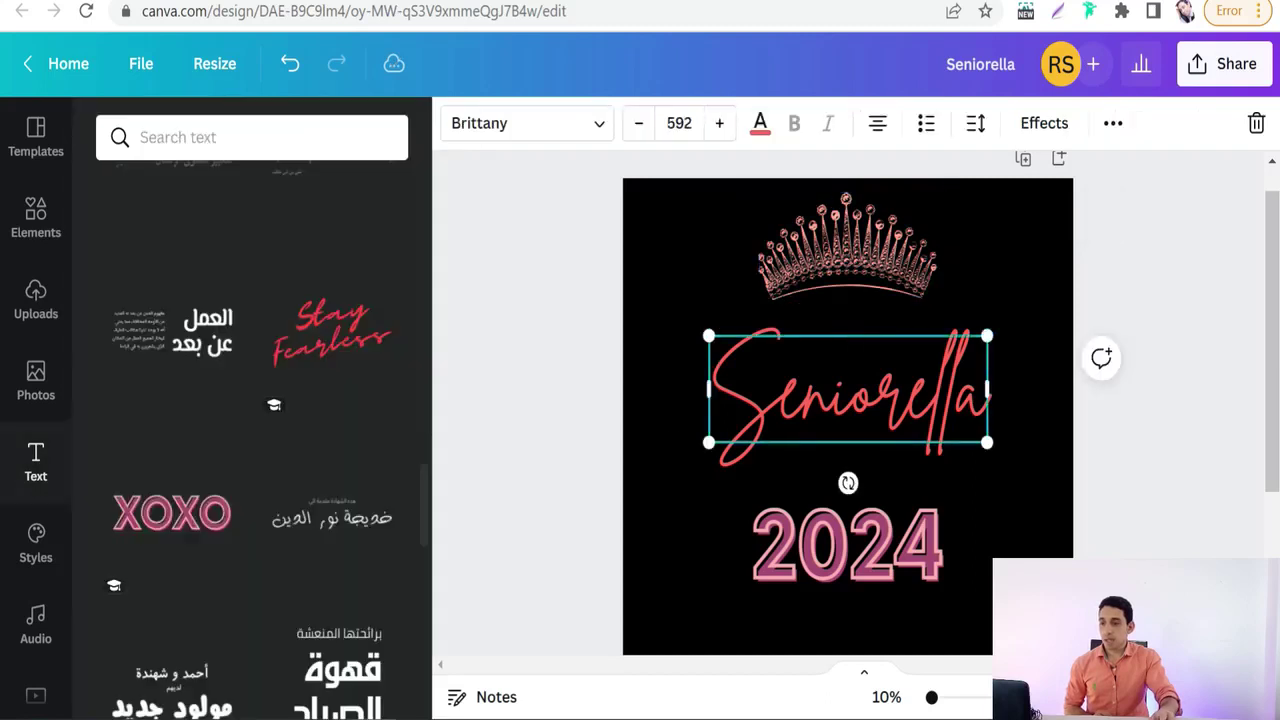
click(760, 123)
scroll(275, 430, down, 3)
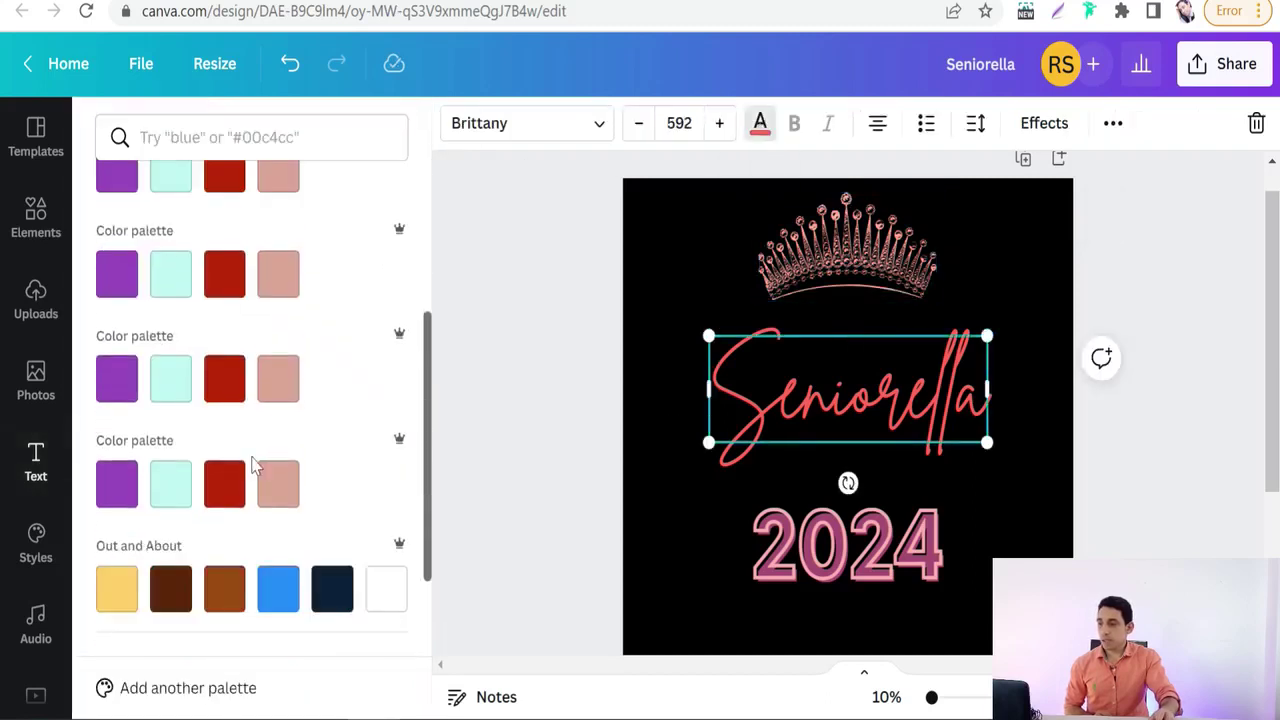
click(386, 588)
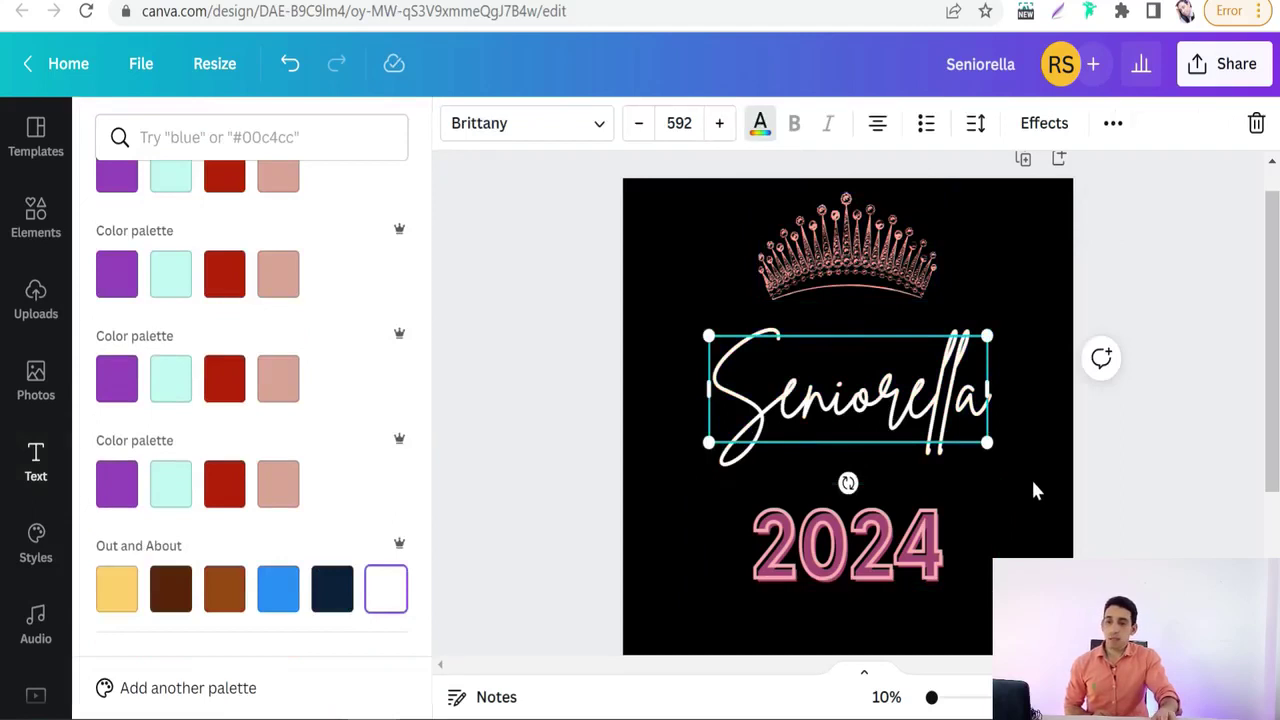
click(1034, 490)
Move the 2024 text and the Seniorella text slightly up, keeping both centred under the tiara.
drag(847, 545, 847, 531)
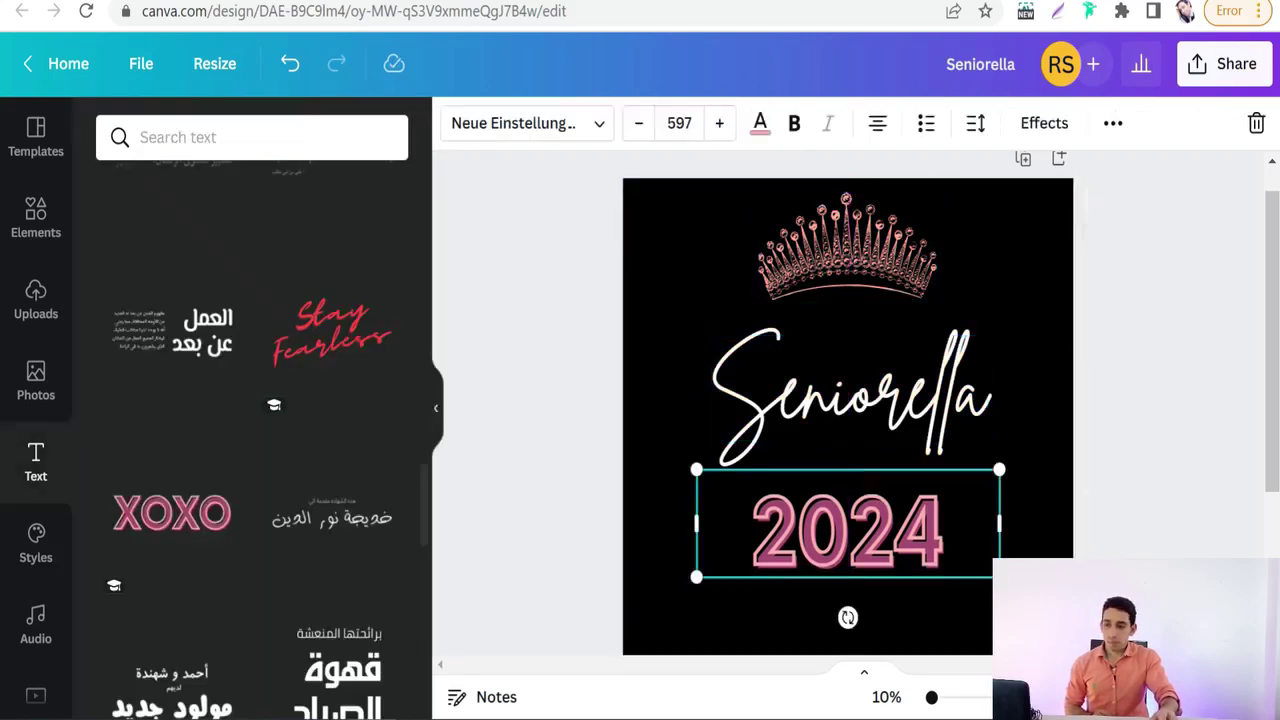
drag(848, 395, 848, 381)
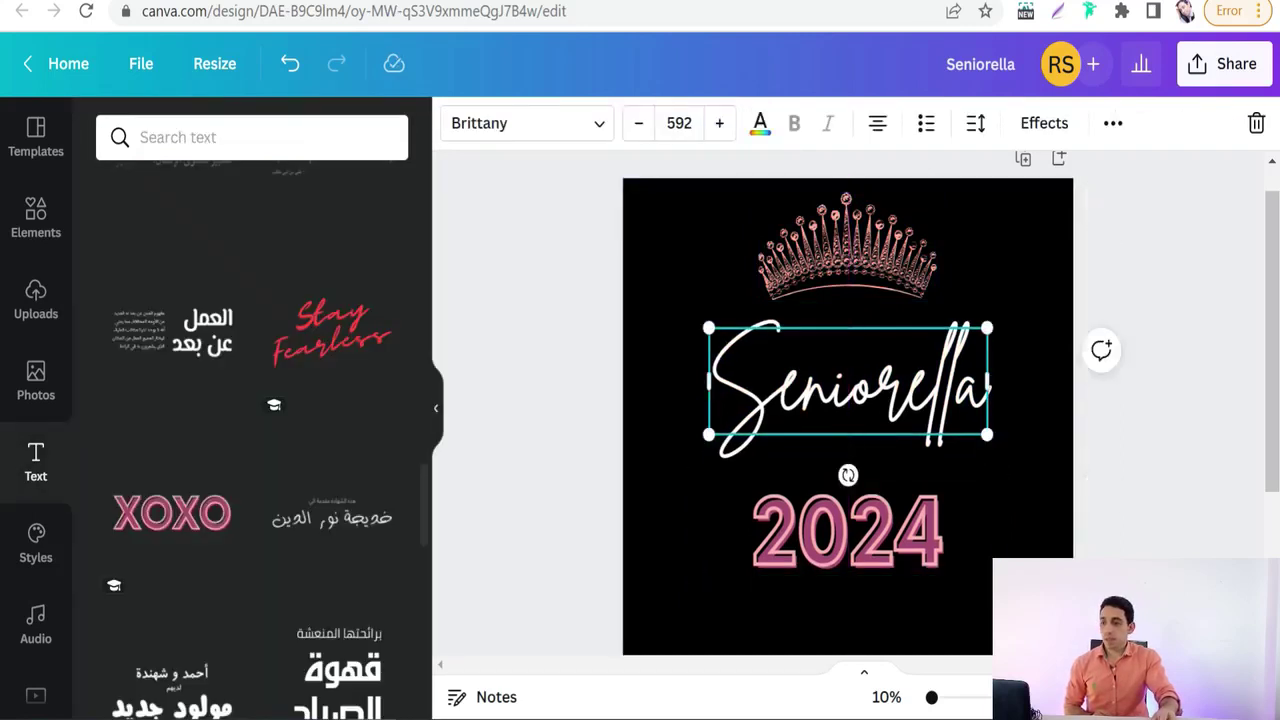
Search the design elements for "heart".
click(34, 206)
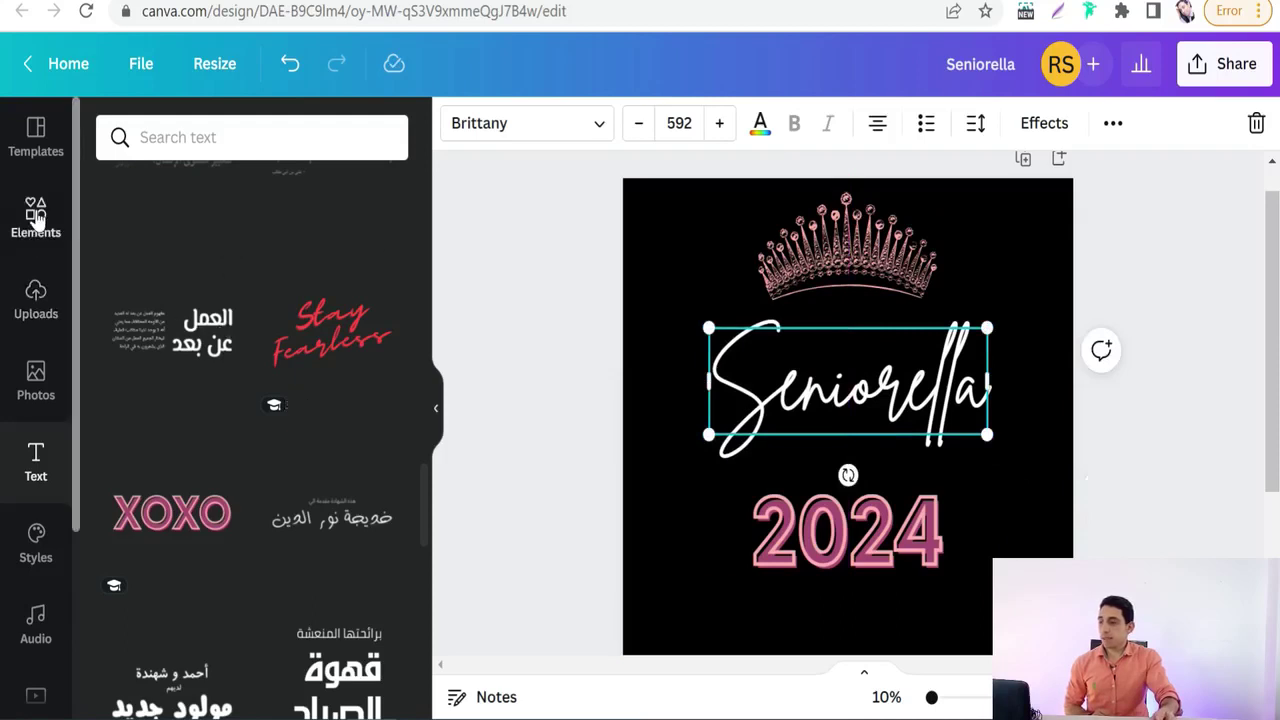
click(356, 138)
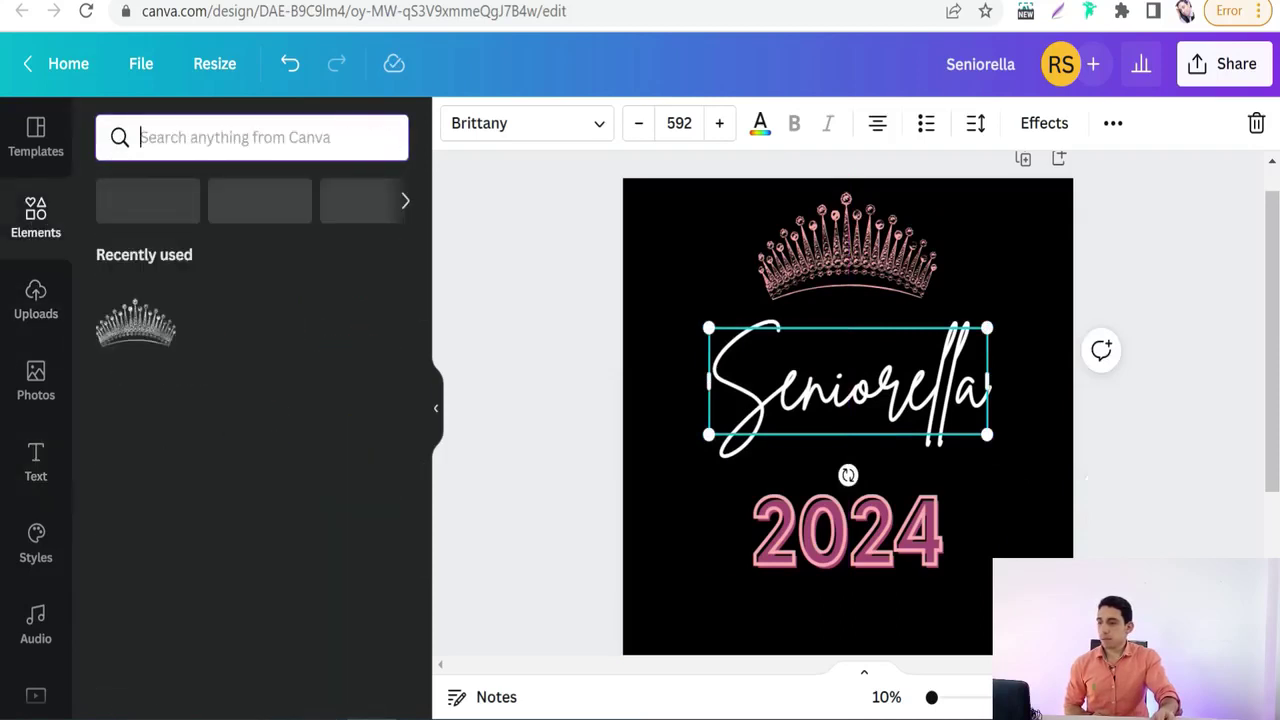
text(heat)
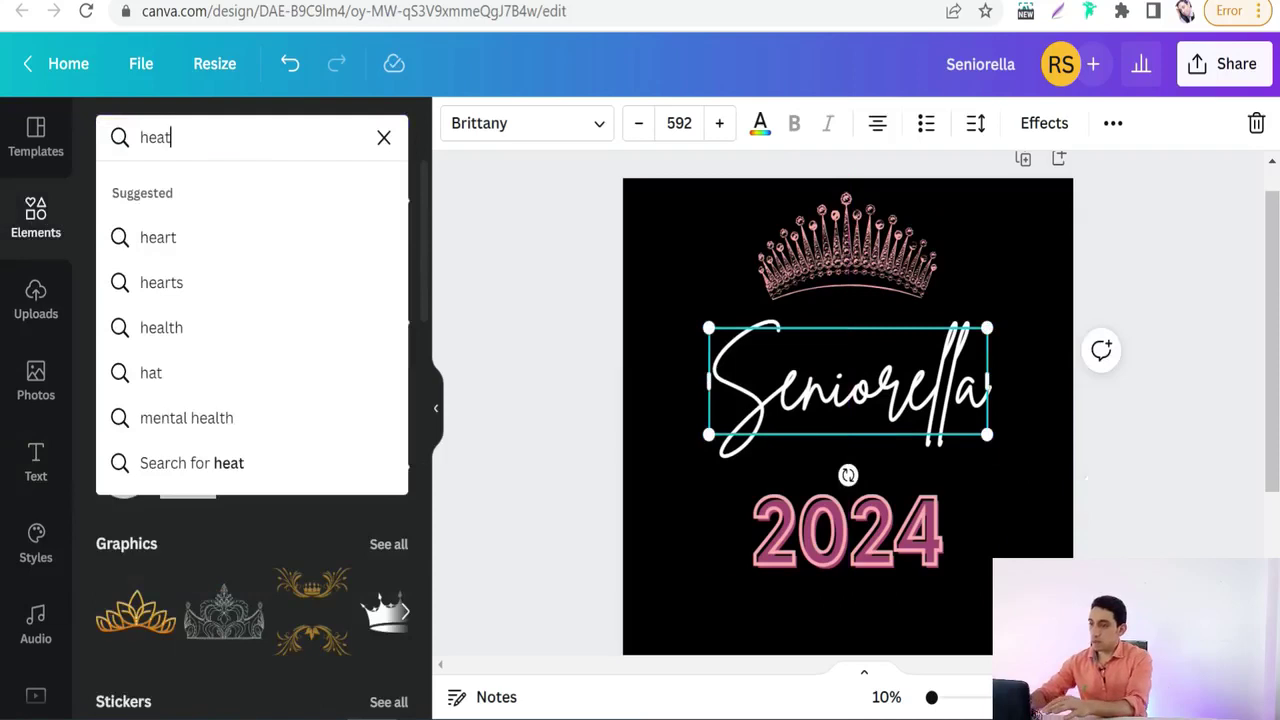
key(Return)
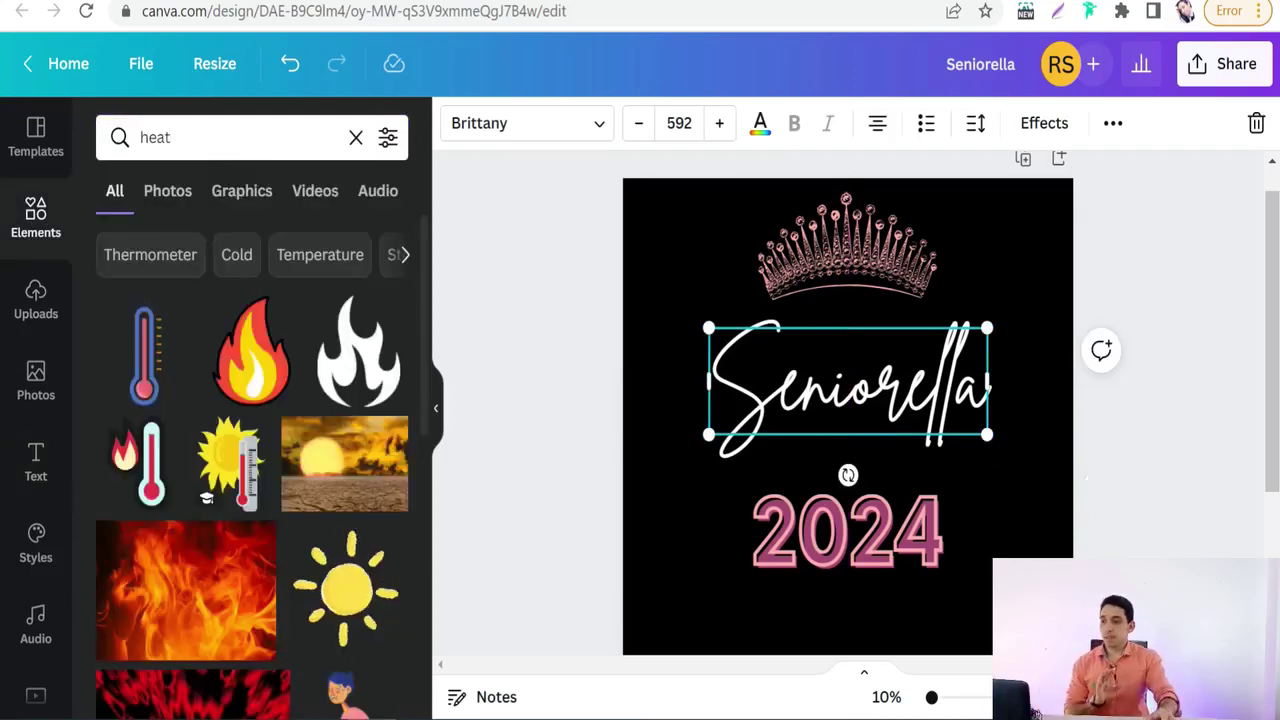
click(240, 137)
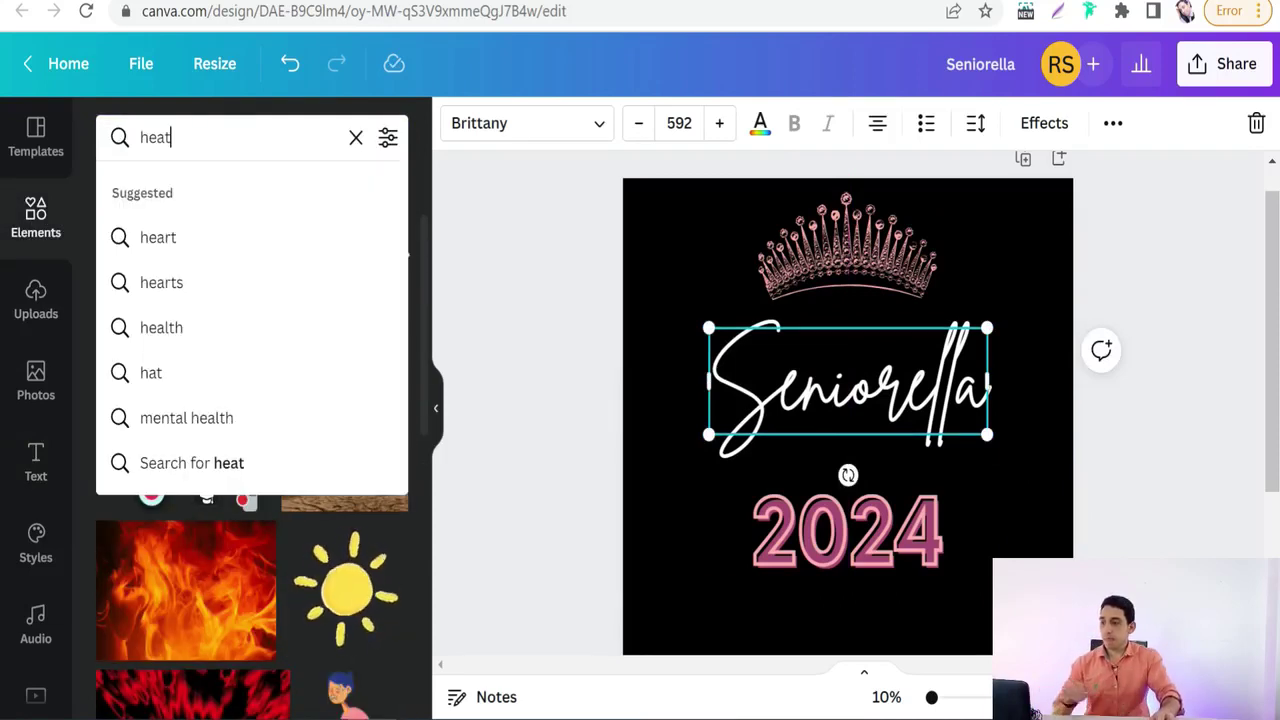
key(BackSpace)
text(rt)
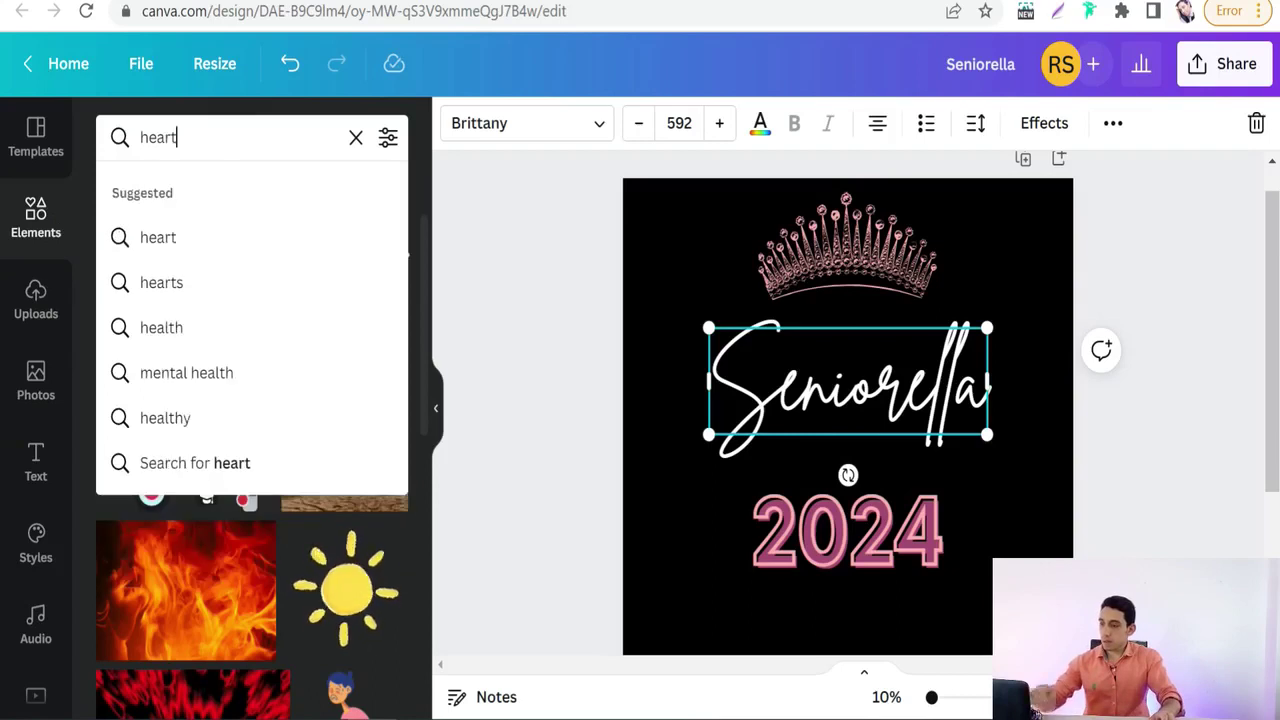
key(Return)
Insert the narrow hand-drawn outline heart and shrink it to about half its inserted size.
scroll(270, 330, down, 2)
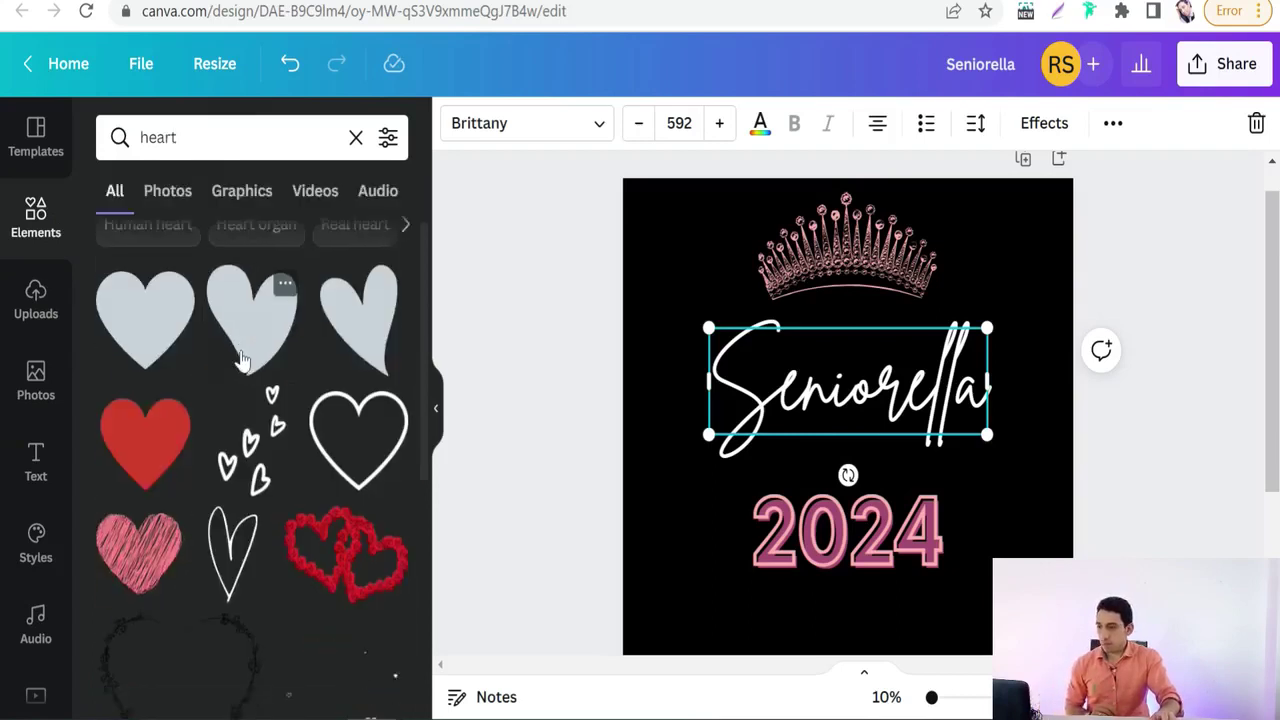
scroll(285, 310, down, 6)
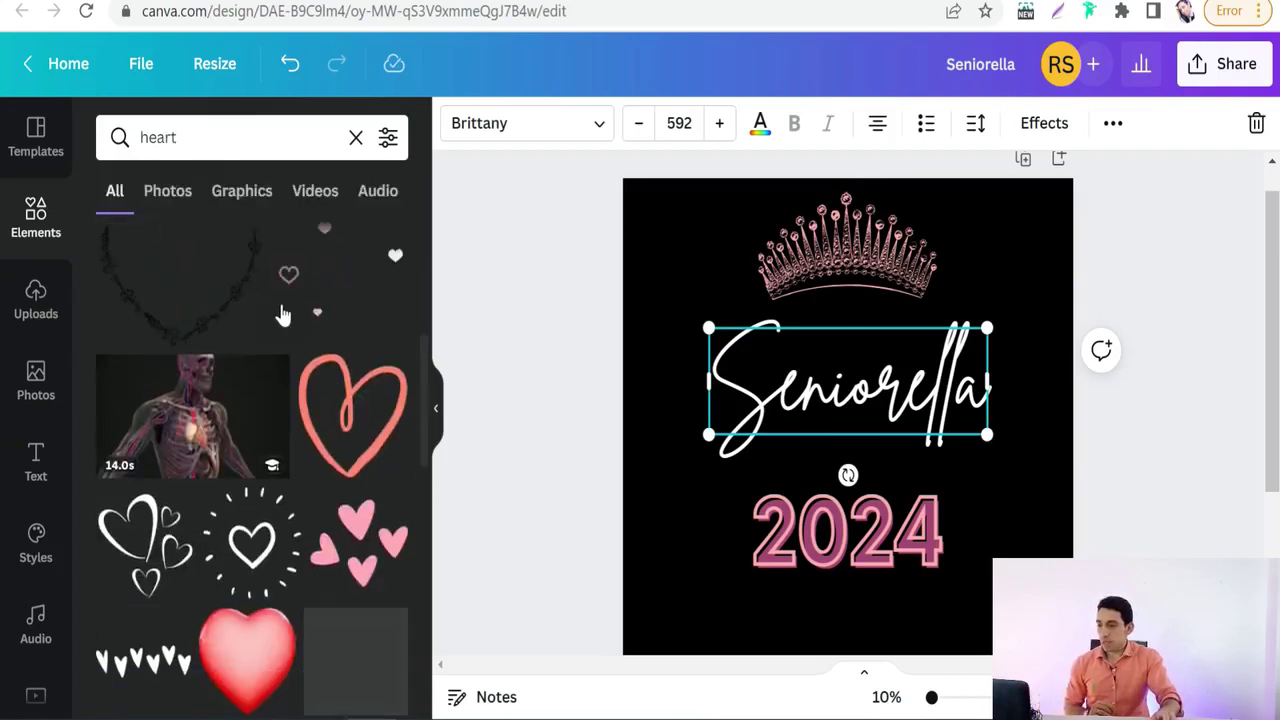
scroll(240, 310, up, 4)
scroll(190, 350, up, 3)
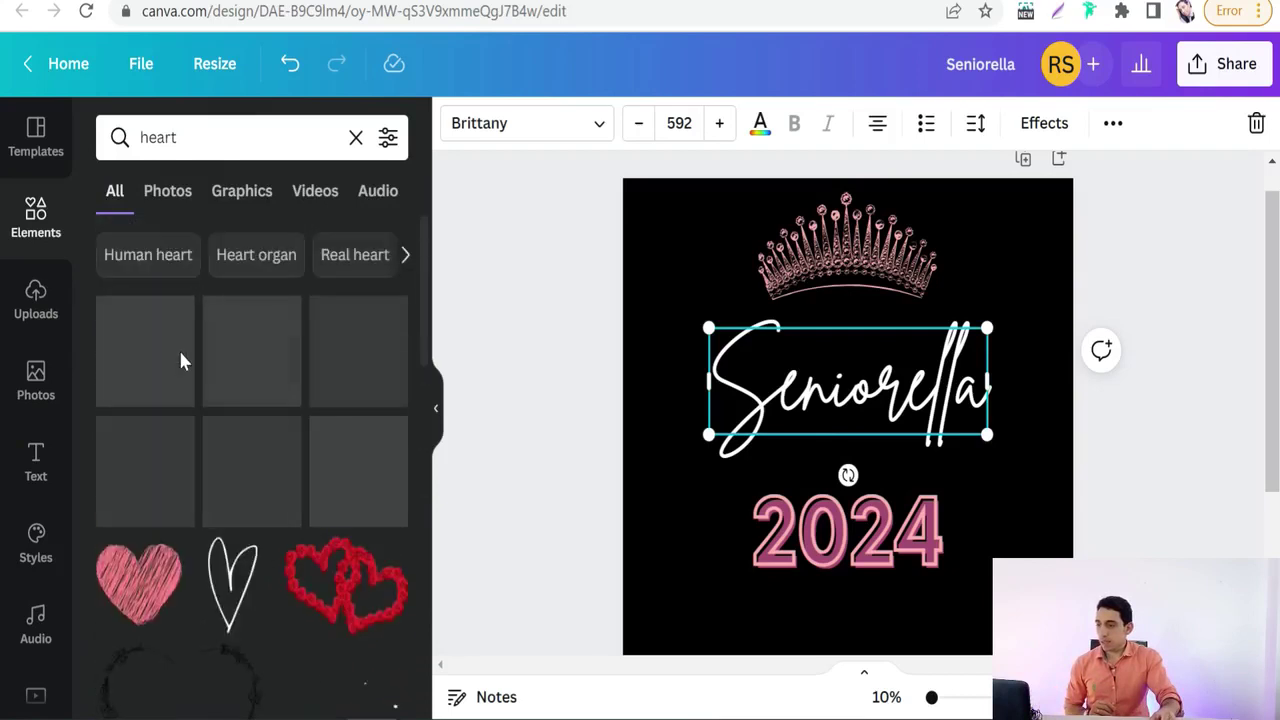
click(222, 590)
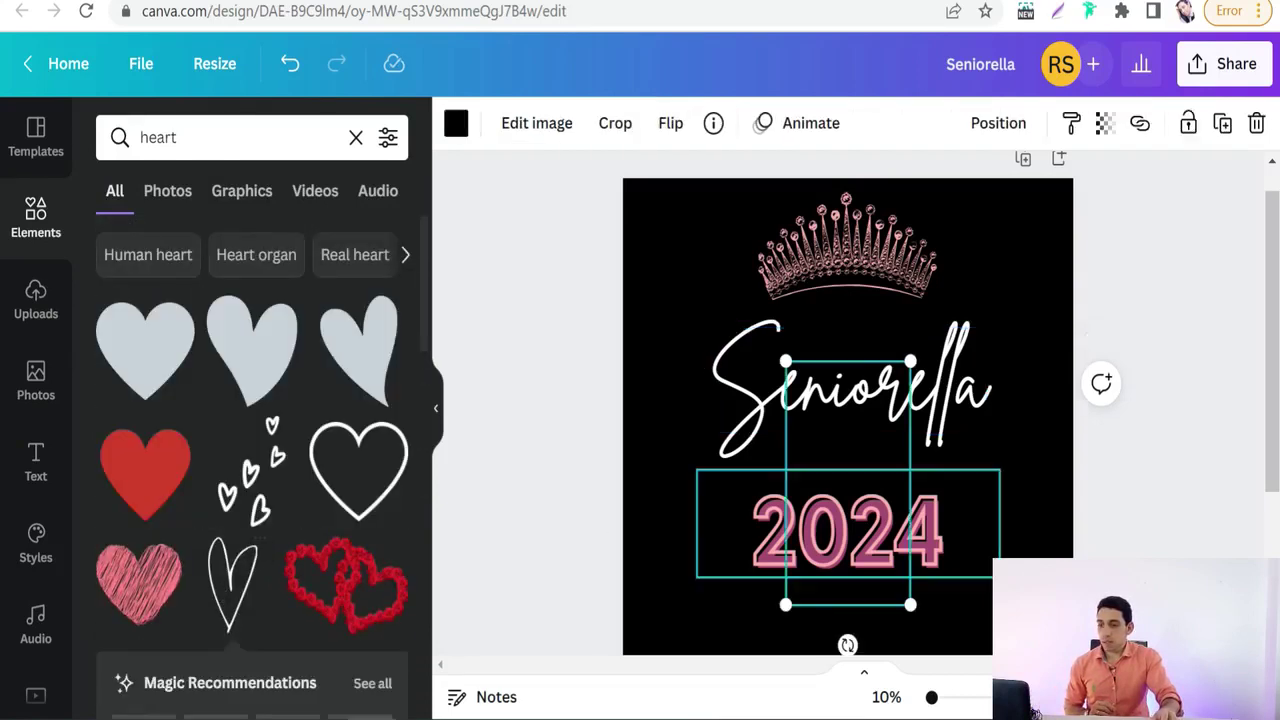
drag(787, 363, 848, 483)
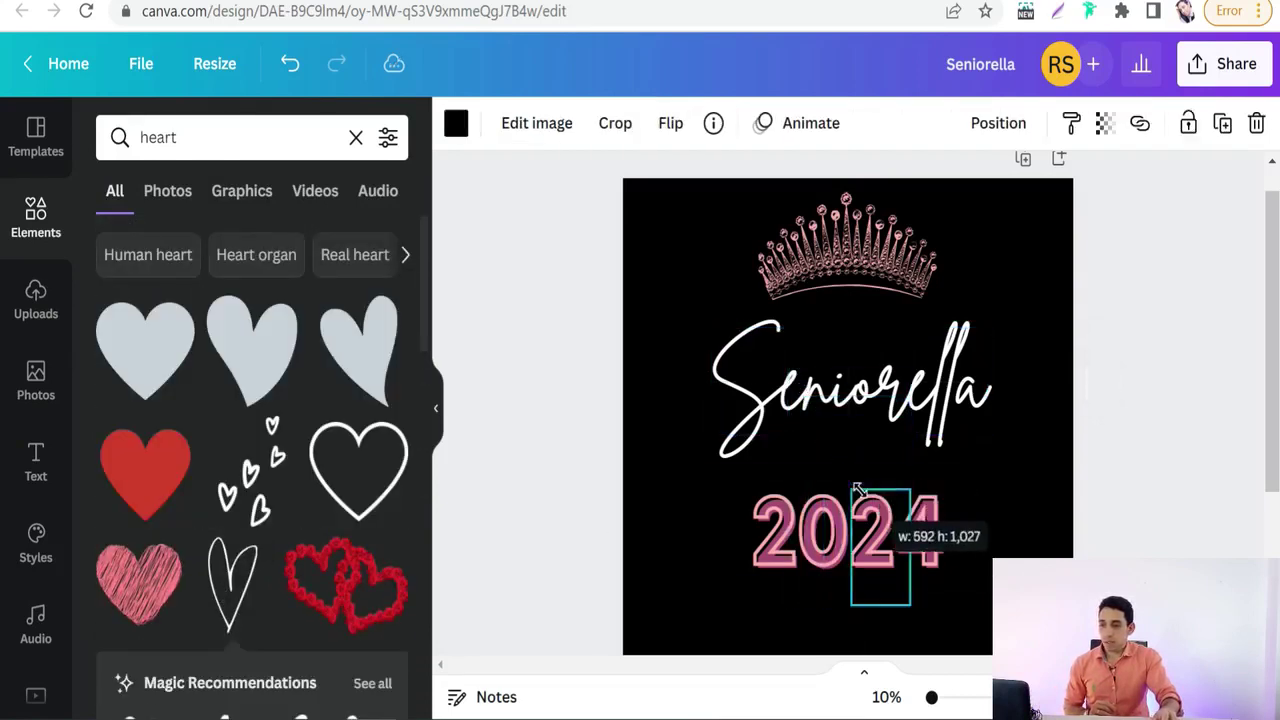
Recolour the heart light pink from the document colours and place it, much smaller, just above the end of the Seniorella text.
click(455, 127)
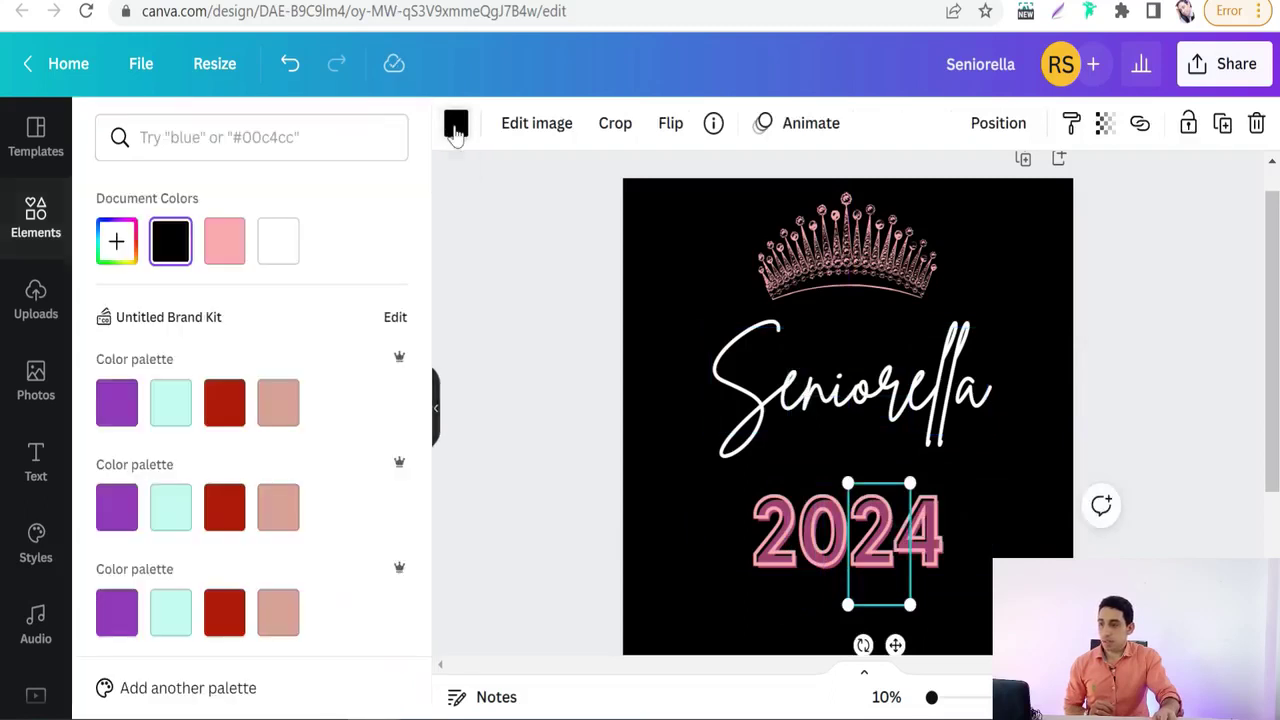
click(230, 253)
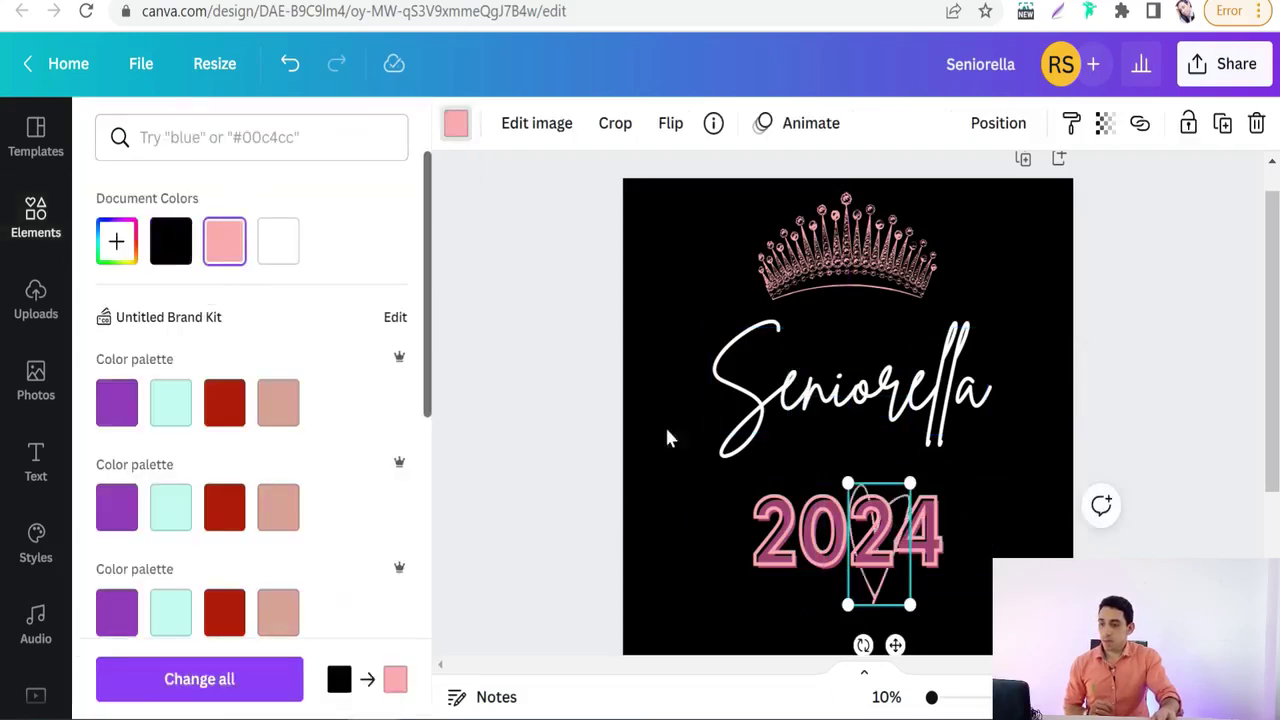
drag(852, 611, 1008, 426)
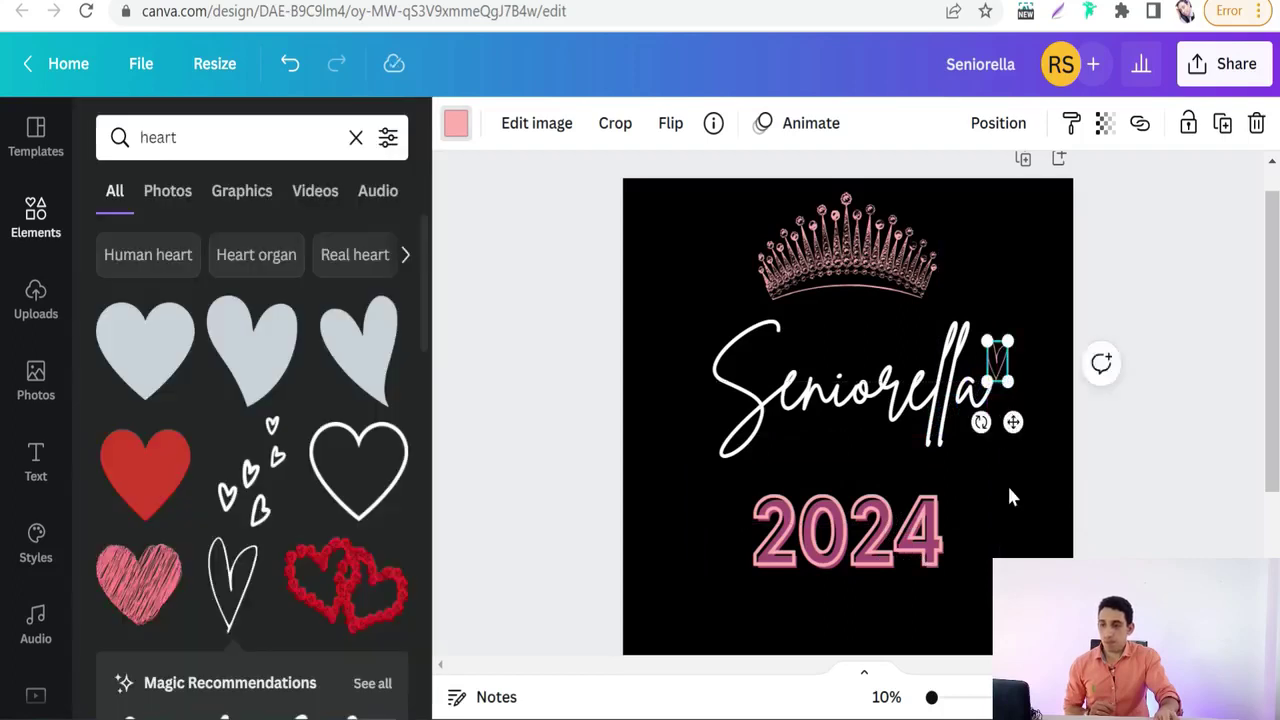
click(995, 510)
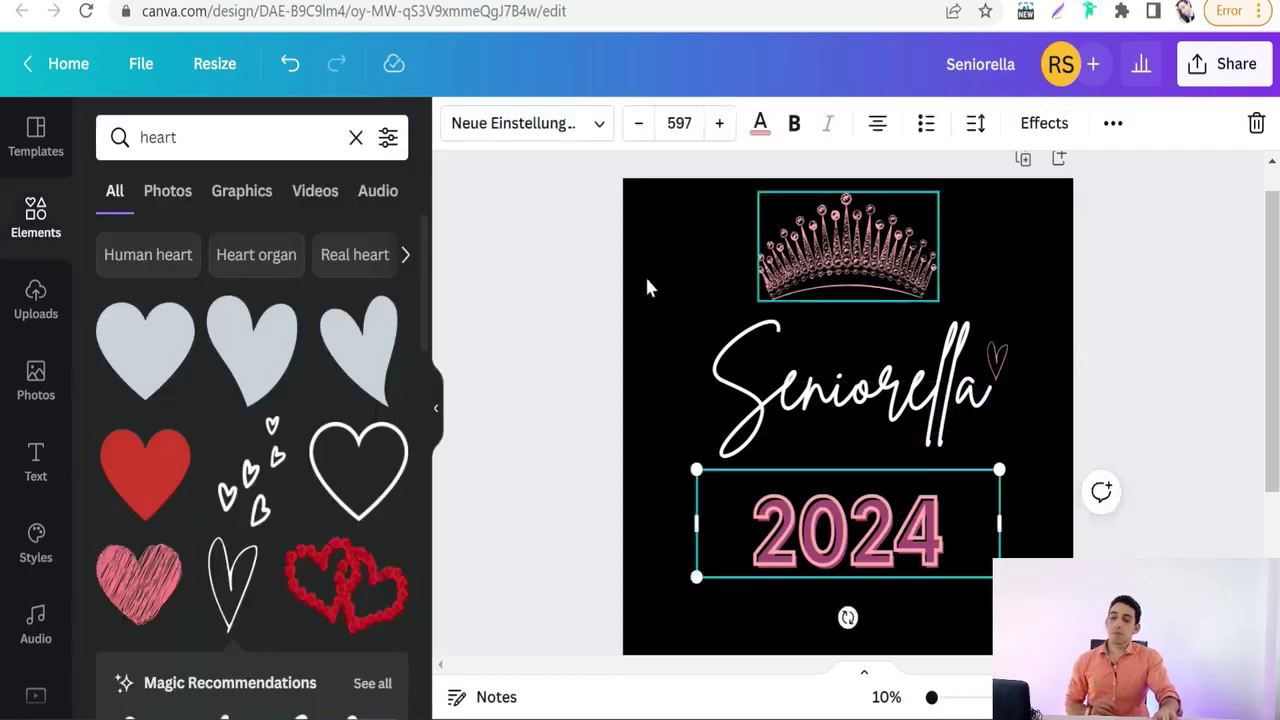
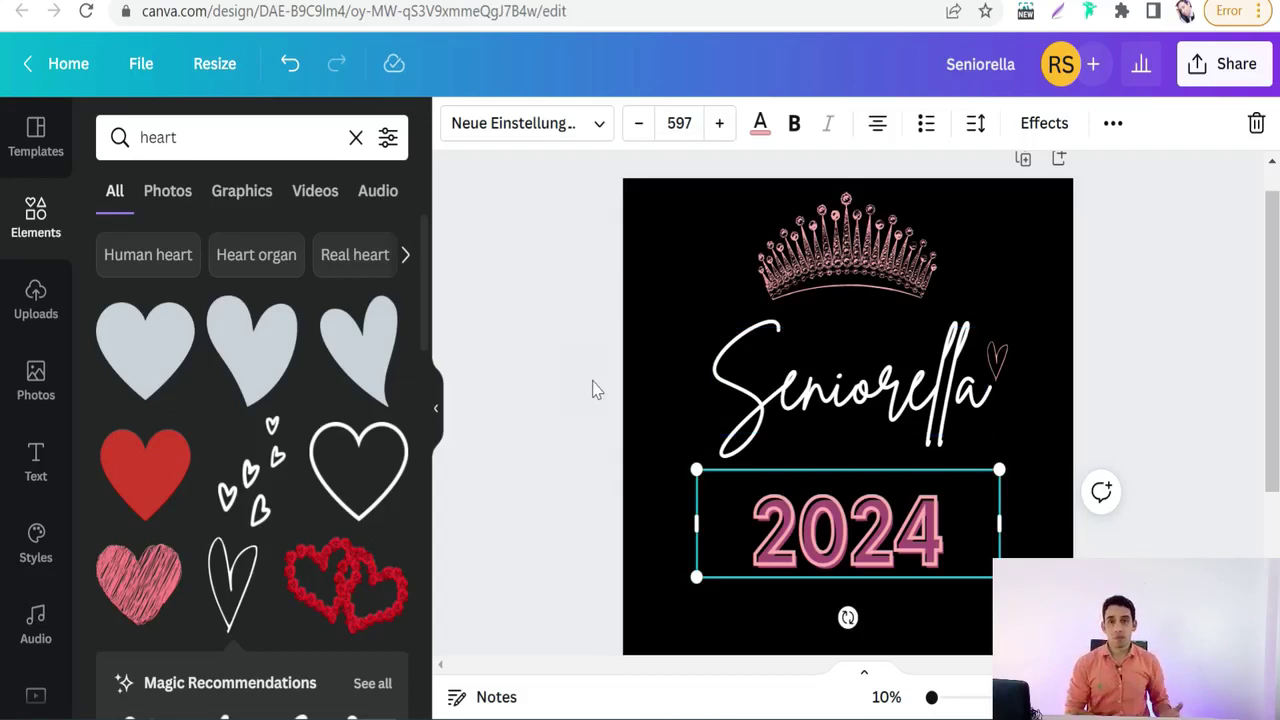
Download the design as a 4500 × 5400 px PNG with a transparent background.
scroll(960, 400, down, 2)
scroll(1000, 410, up, 3)
click(1100, 375)
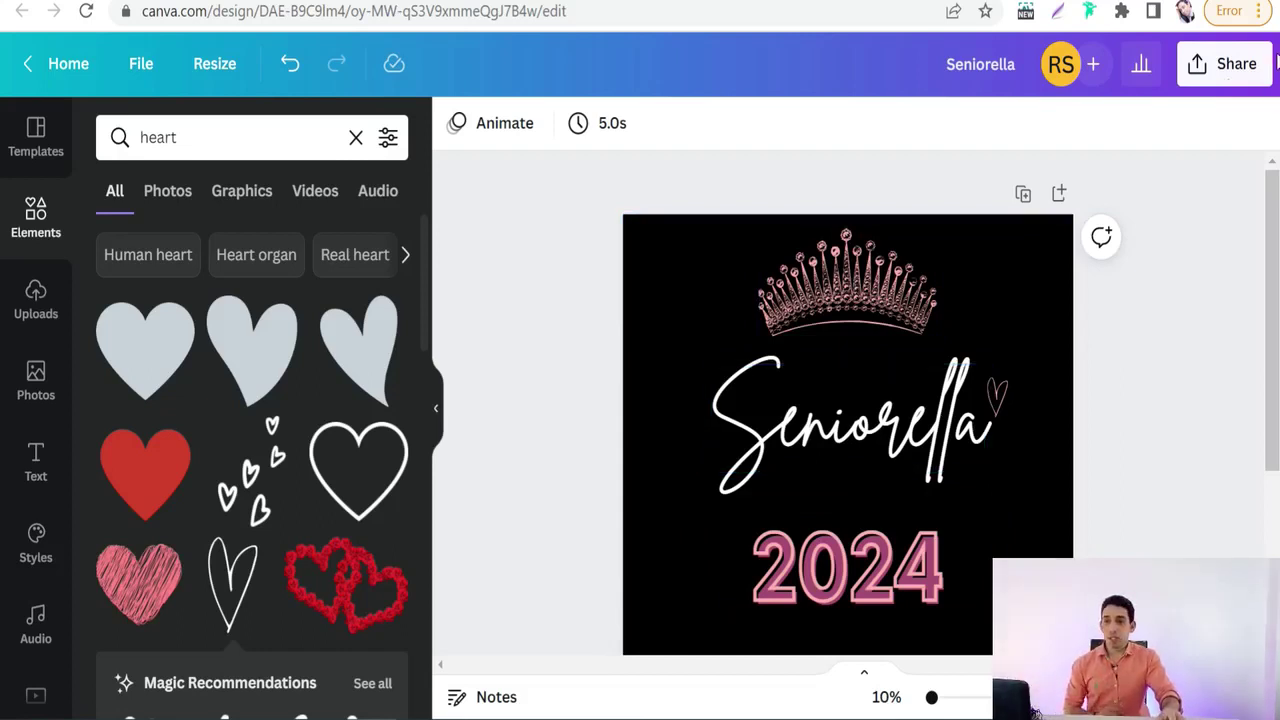
click(1197, 70)
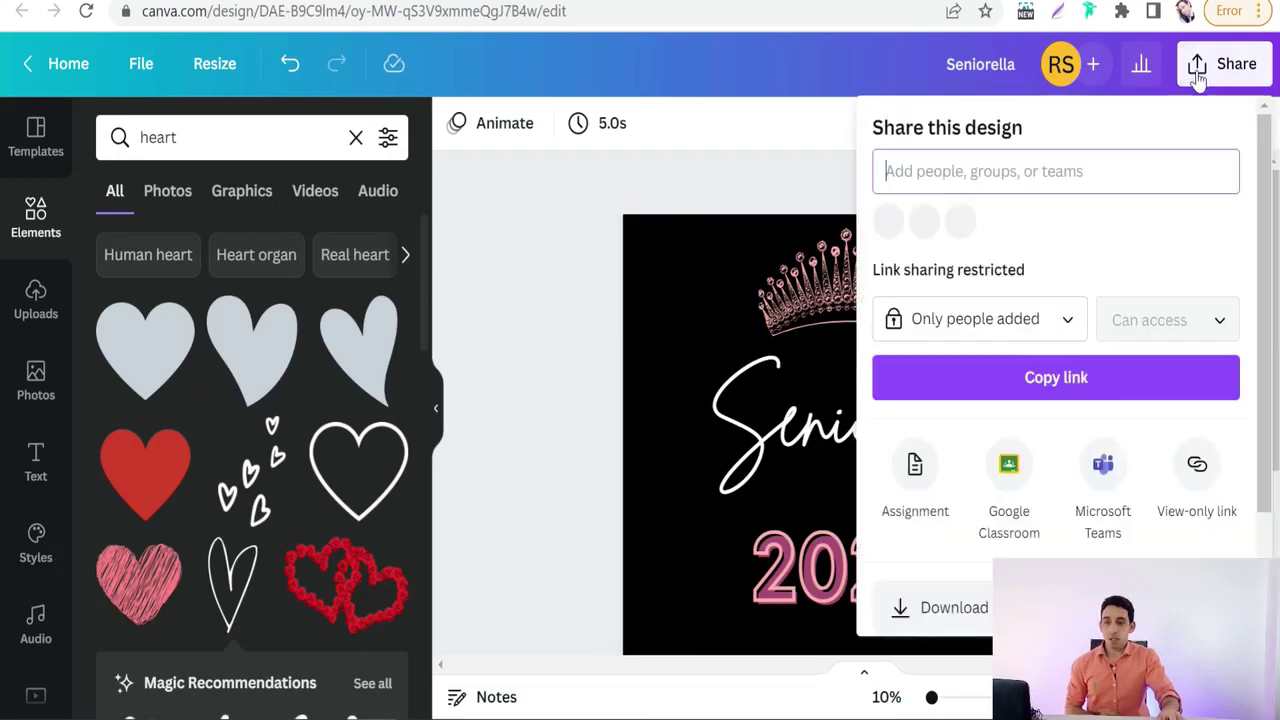
click(950, 607)
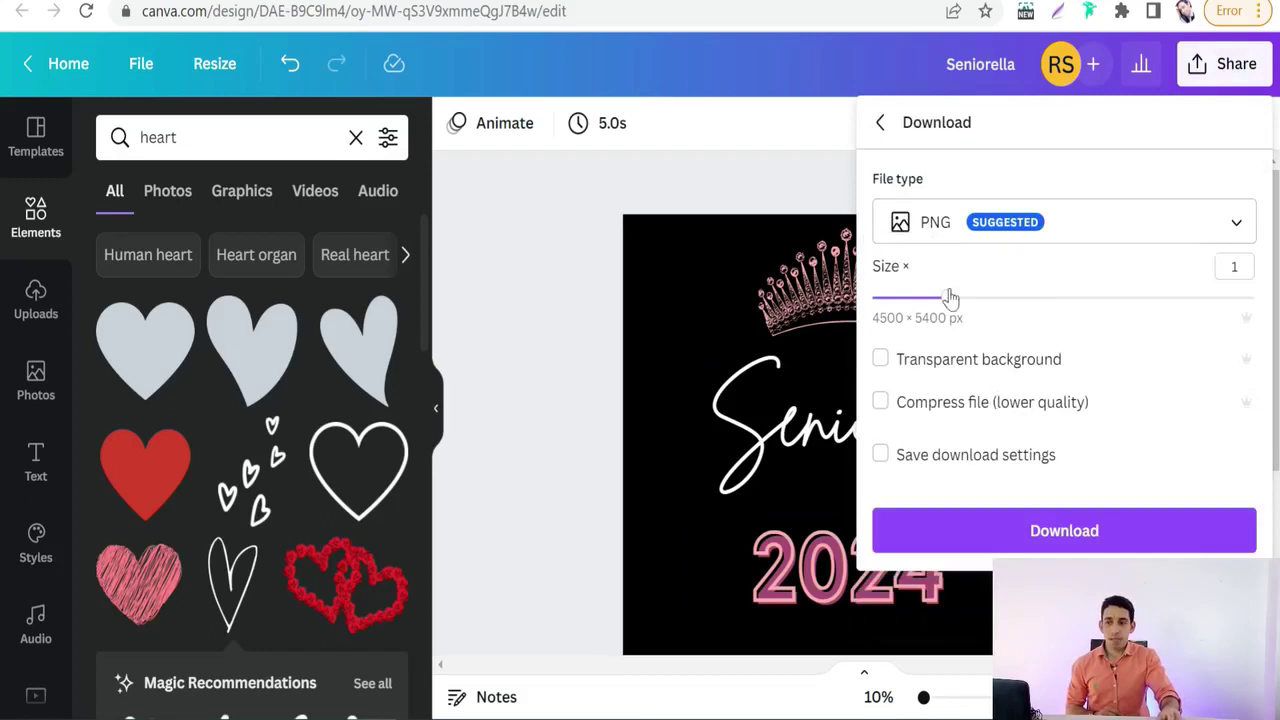
click(881, 361)
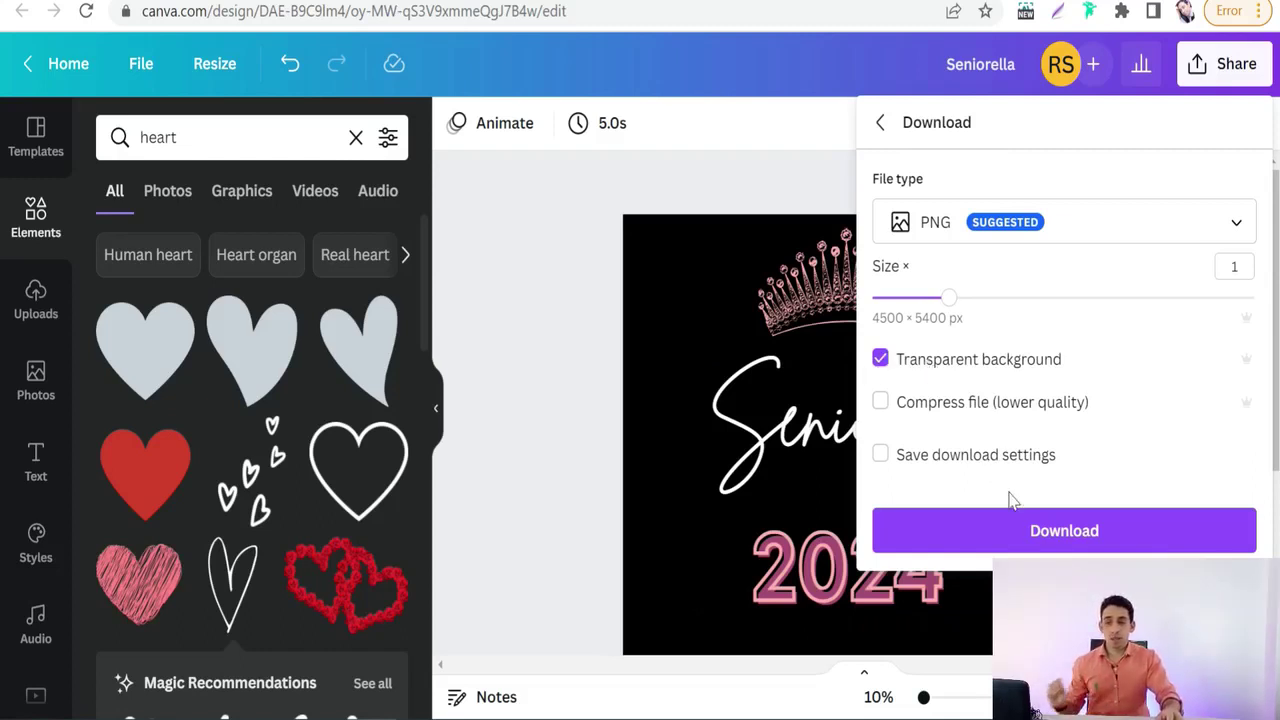
click(1054, 541)
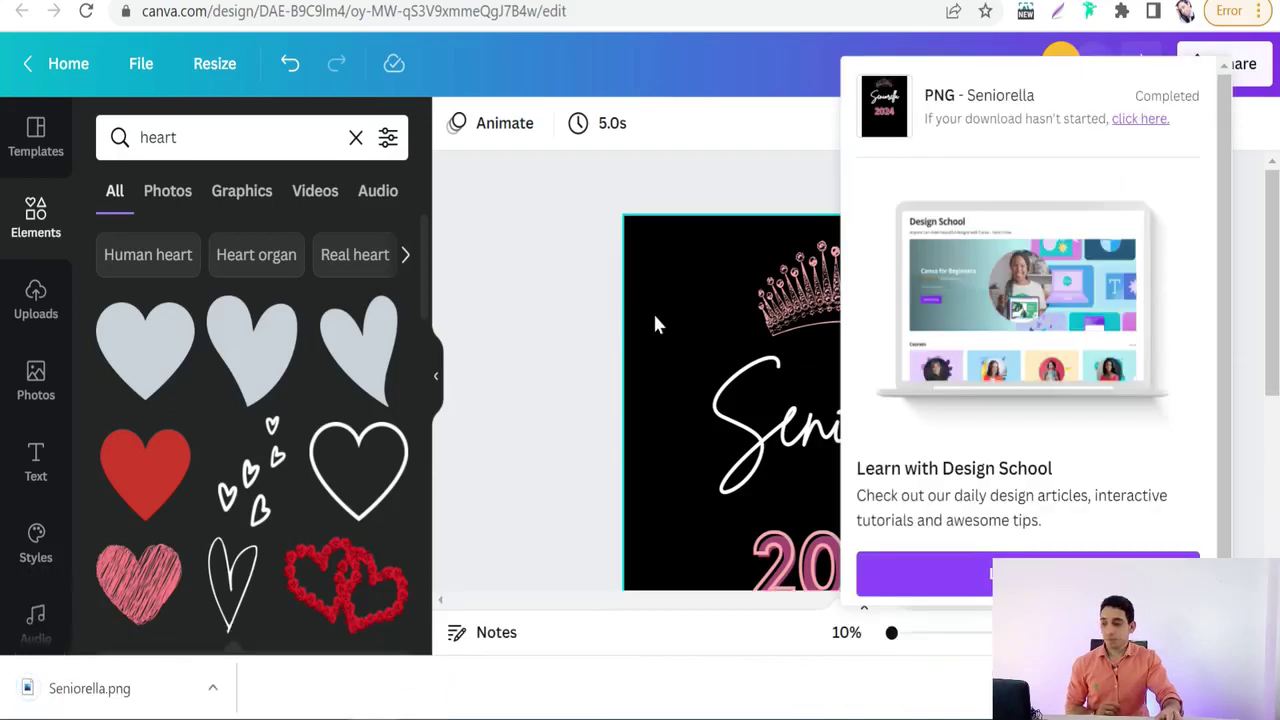
click(562, 400)
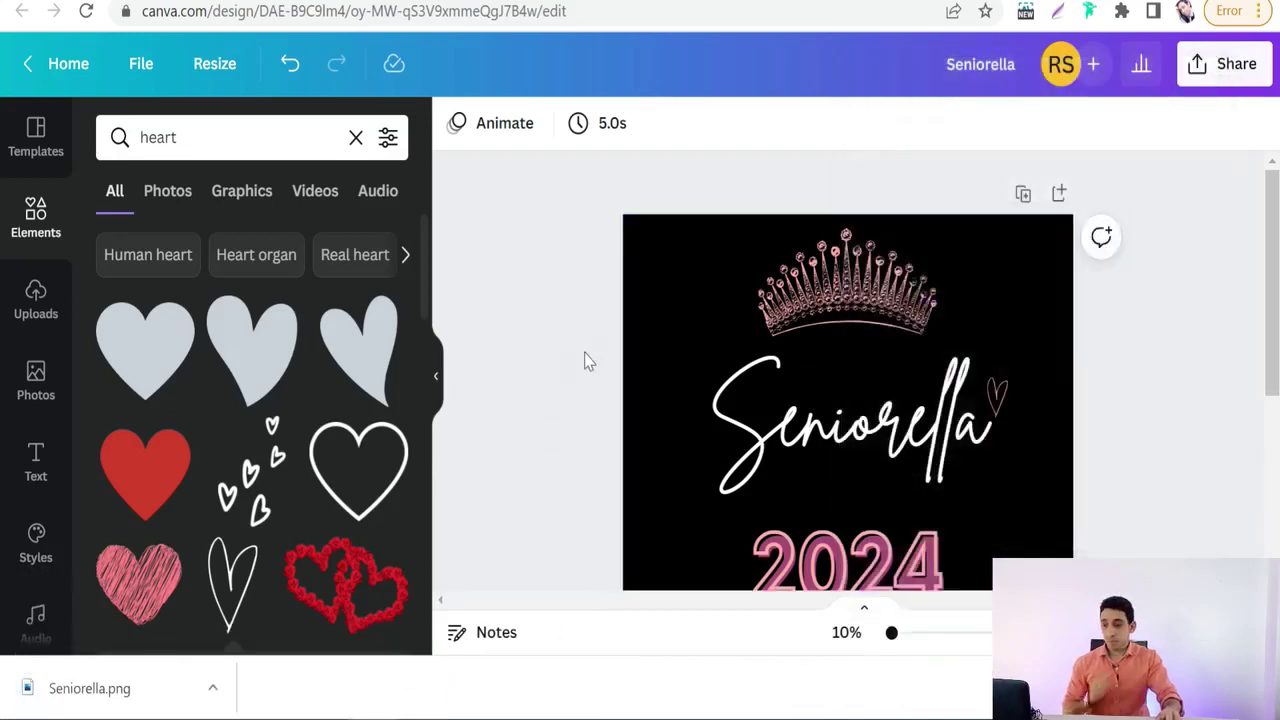
Add a second page below the finished design.
scroll(622, 352, down, 3)
scroll(624, 350, down, 2)
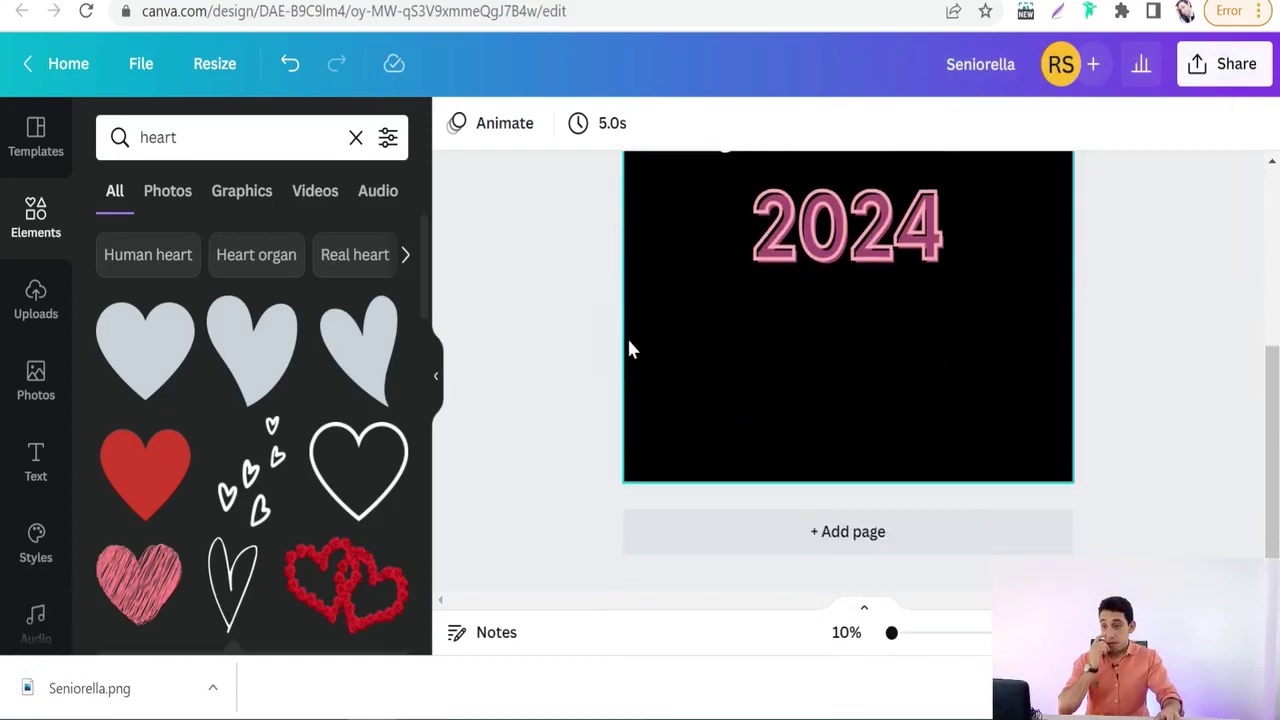
click(818, 540)
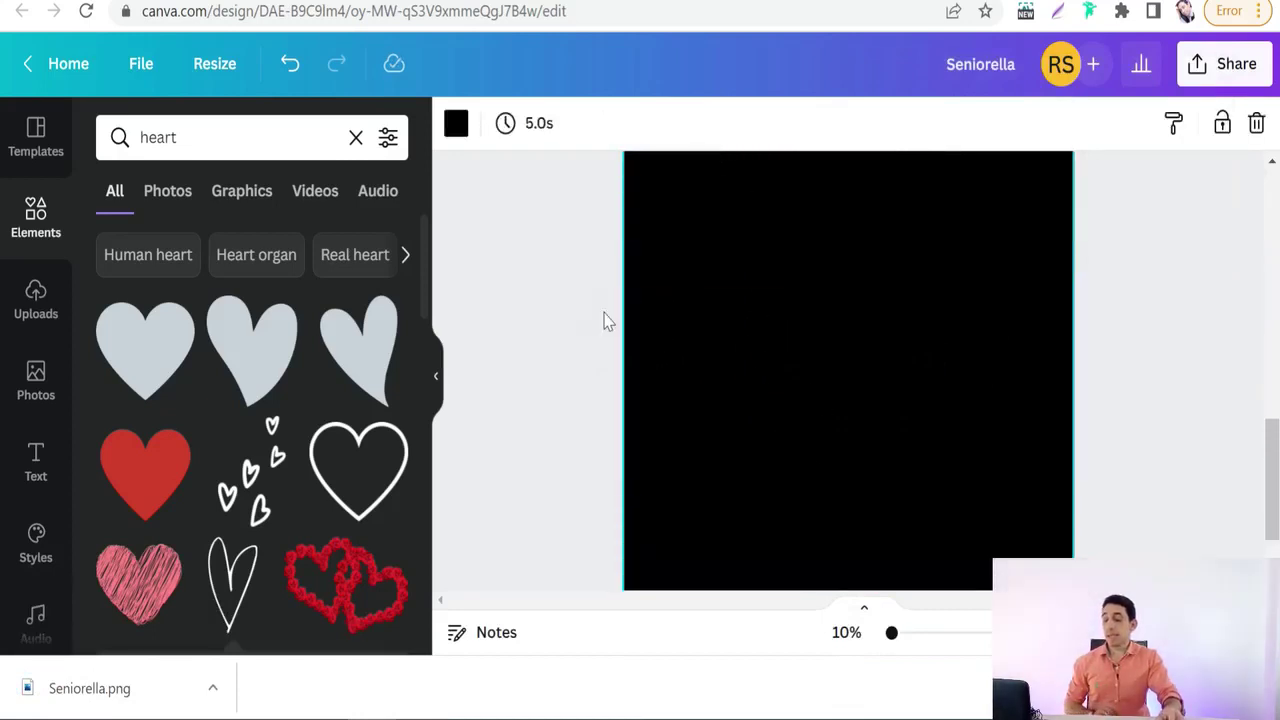
Upload the exported Seniorella.png and insert it in the centre of the new page.
click(35, 312)
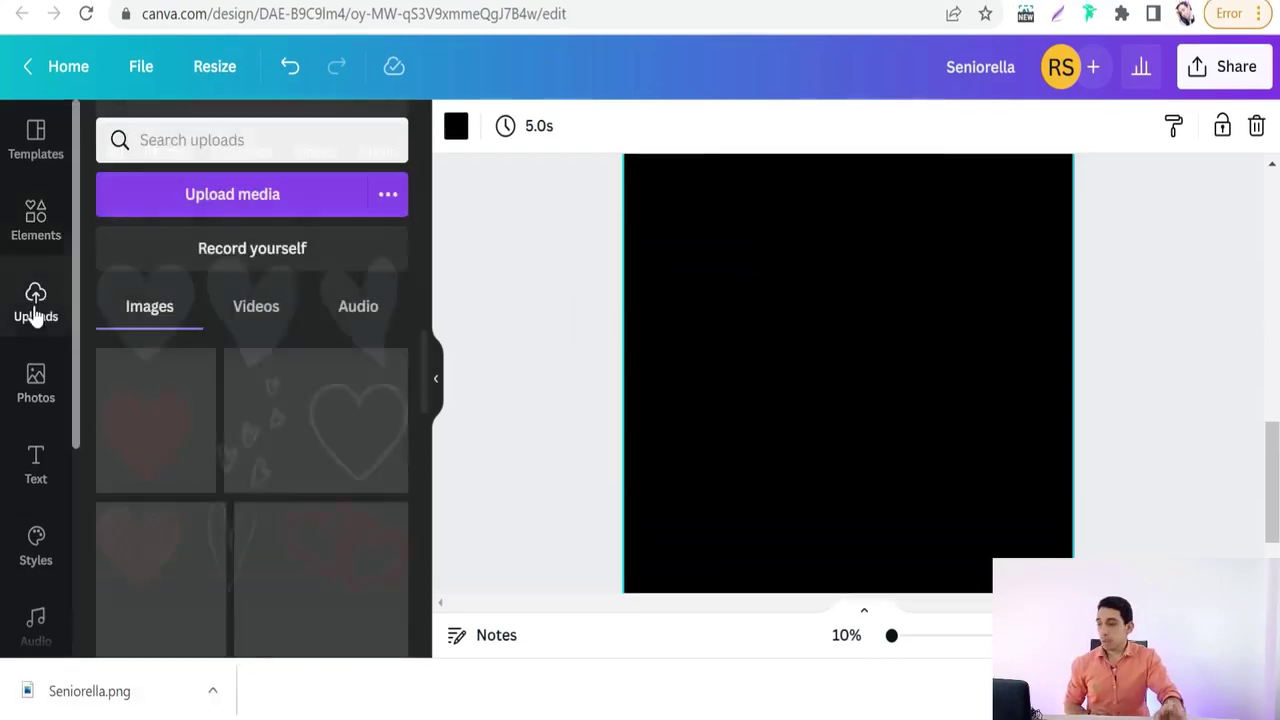
click(190, 198)
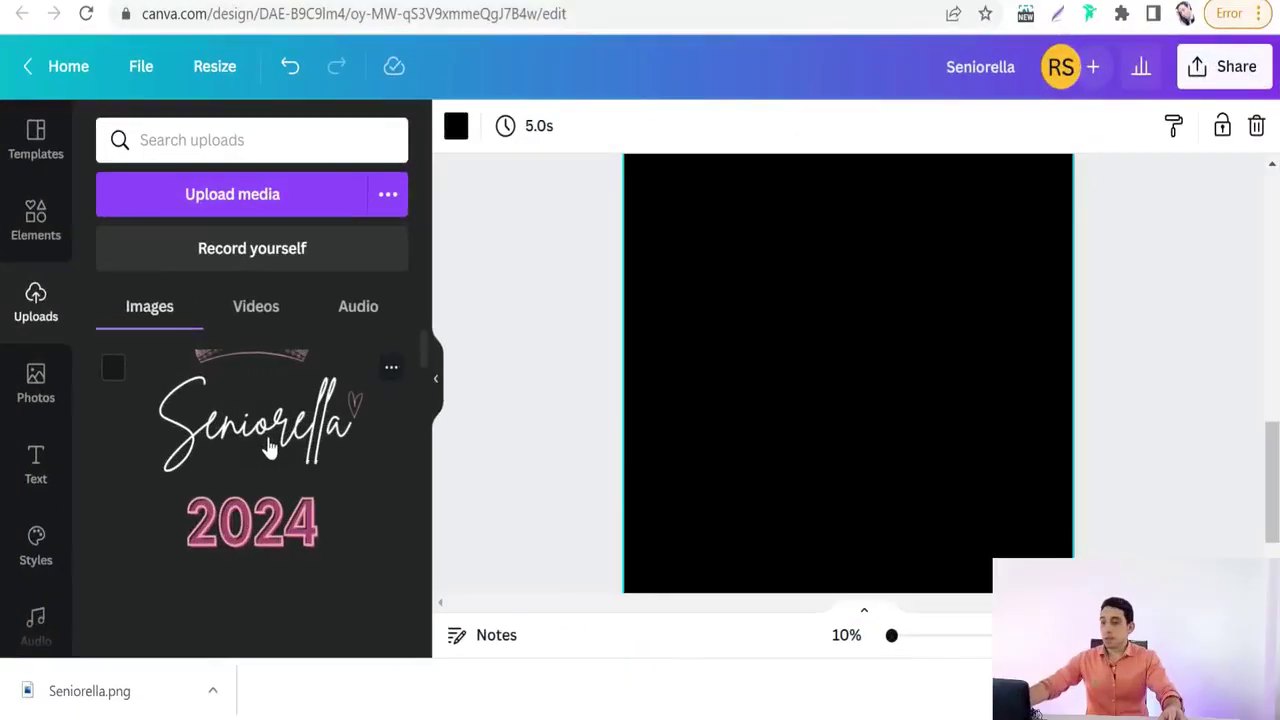
click(238, 462)
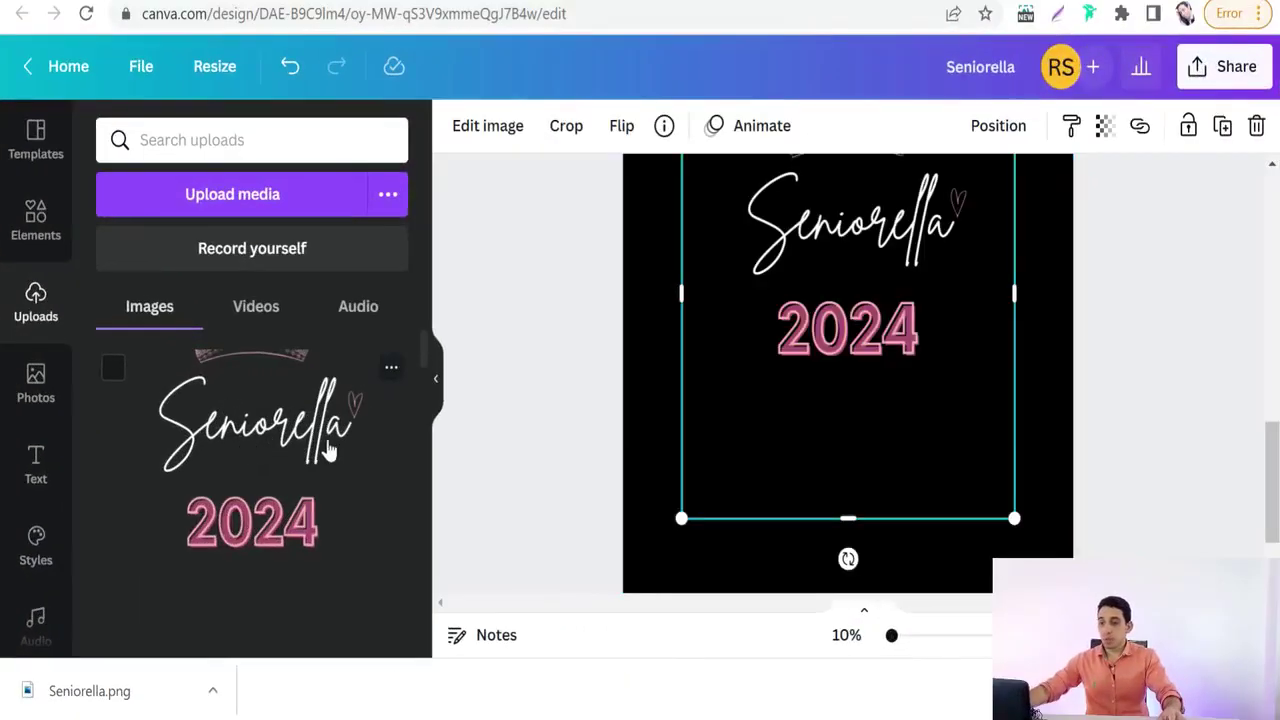
scroll(830, 440, up, 1)
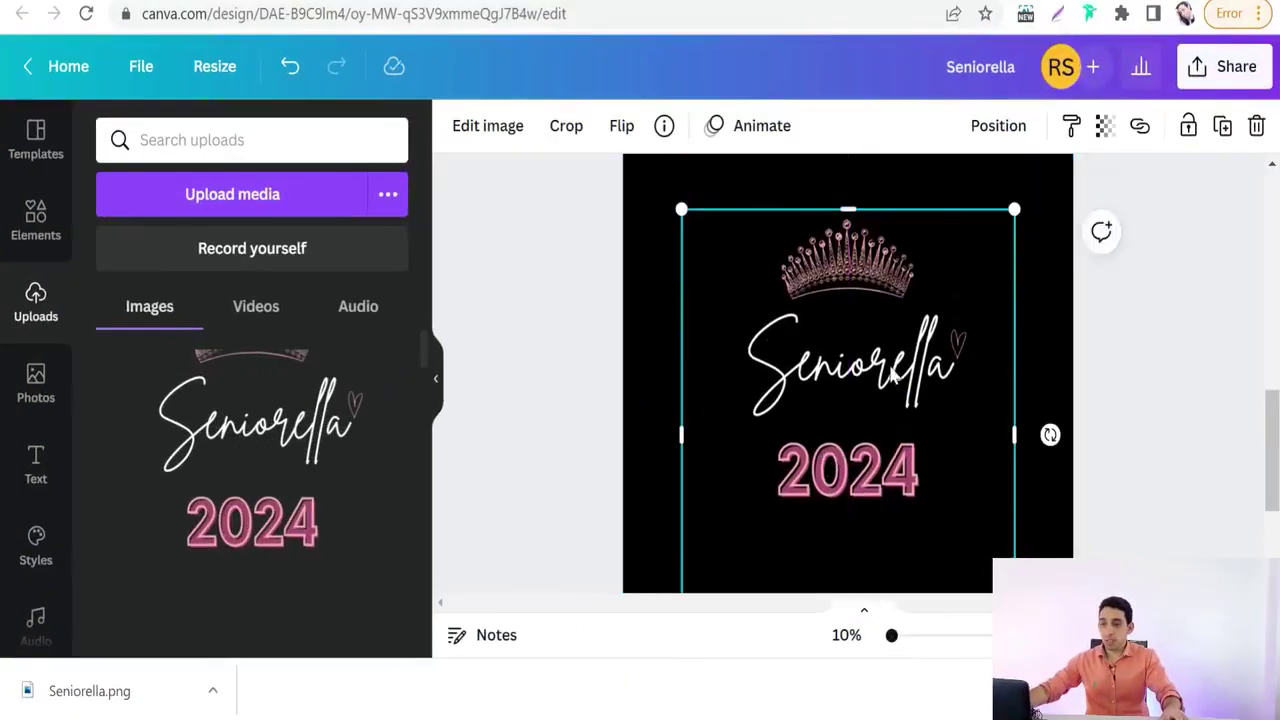
scroll(786, 449, down, 2)
scroll(840, 356, up, 1)
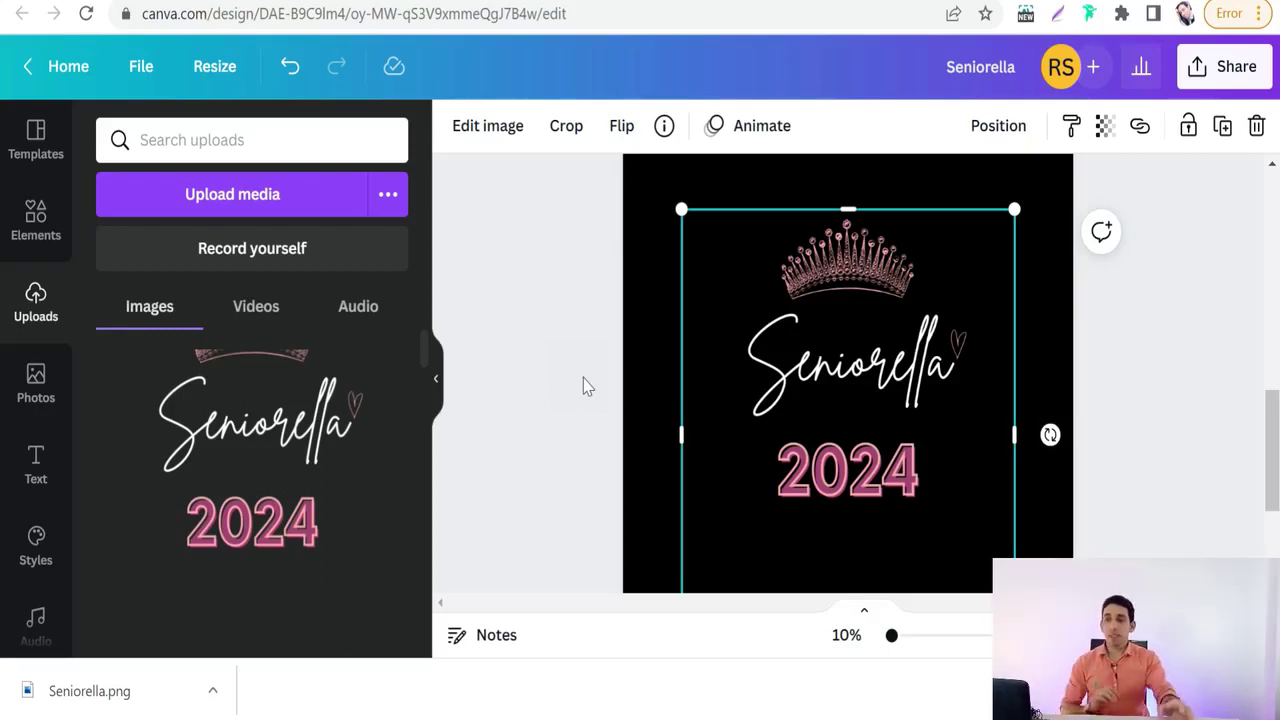
Open the full Smartmockups collection in the image editing effects for the inserted Seniorella image.
click(493, 137)
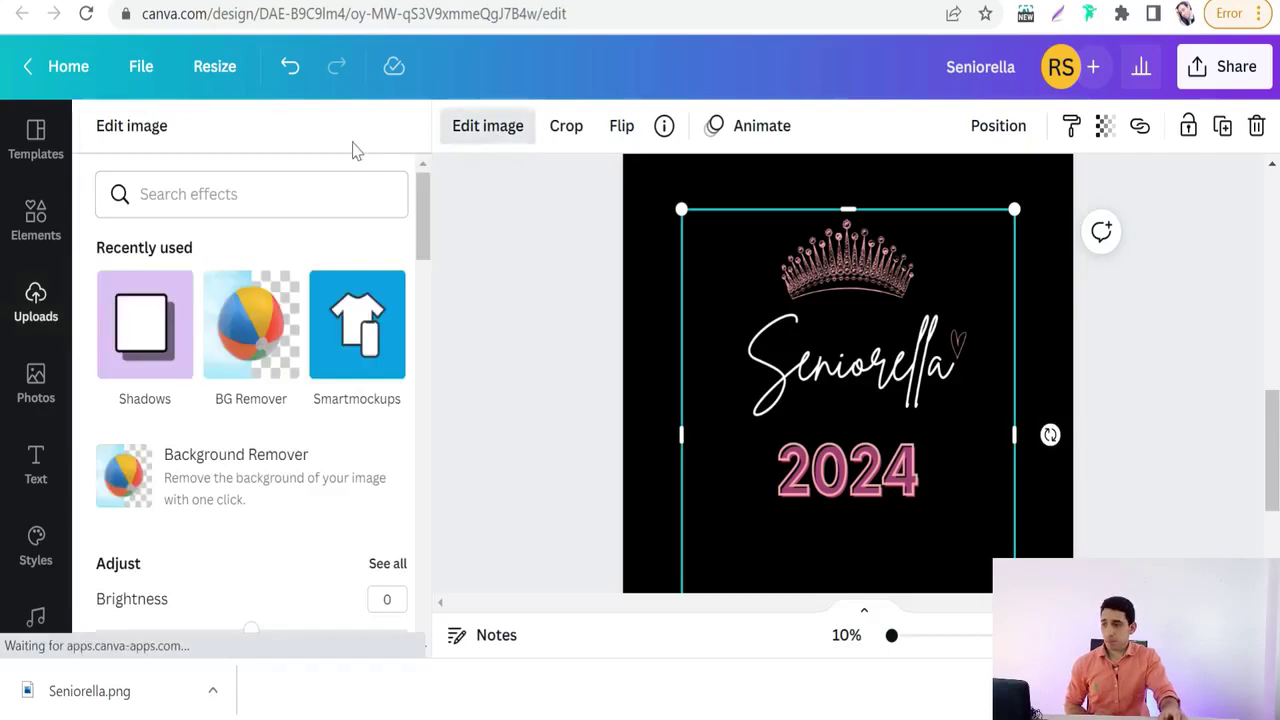
scroll(280, 300, down, 6)
scroll(283, 302, down, 2)
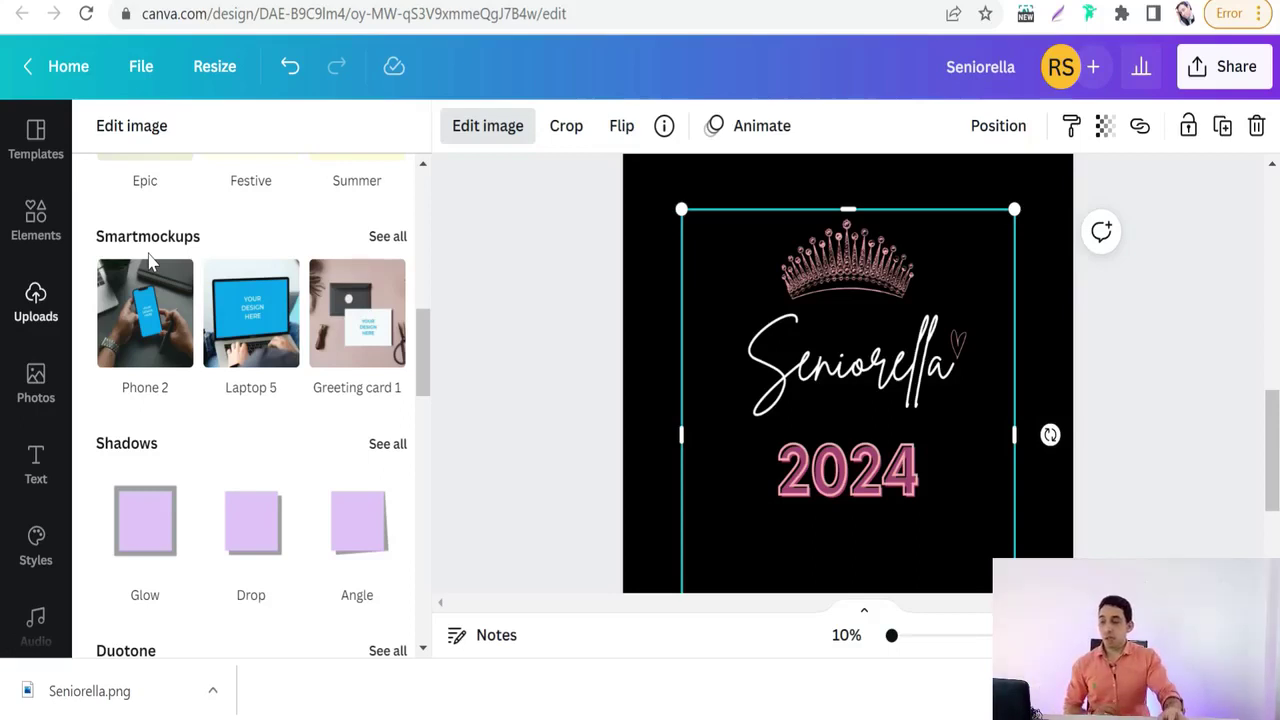
click(394, 244)
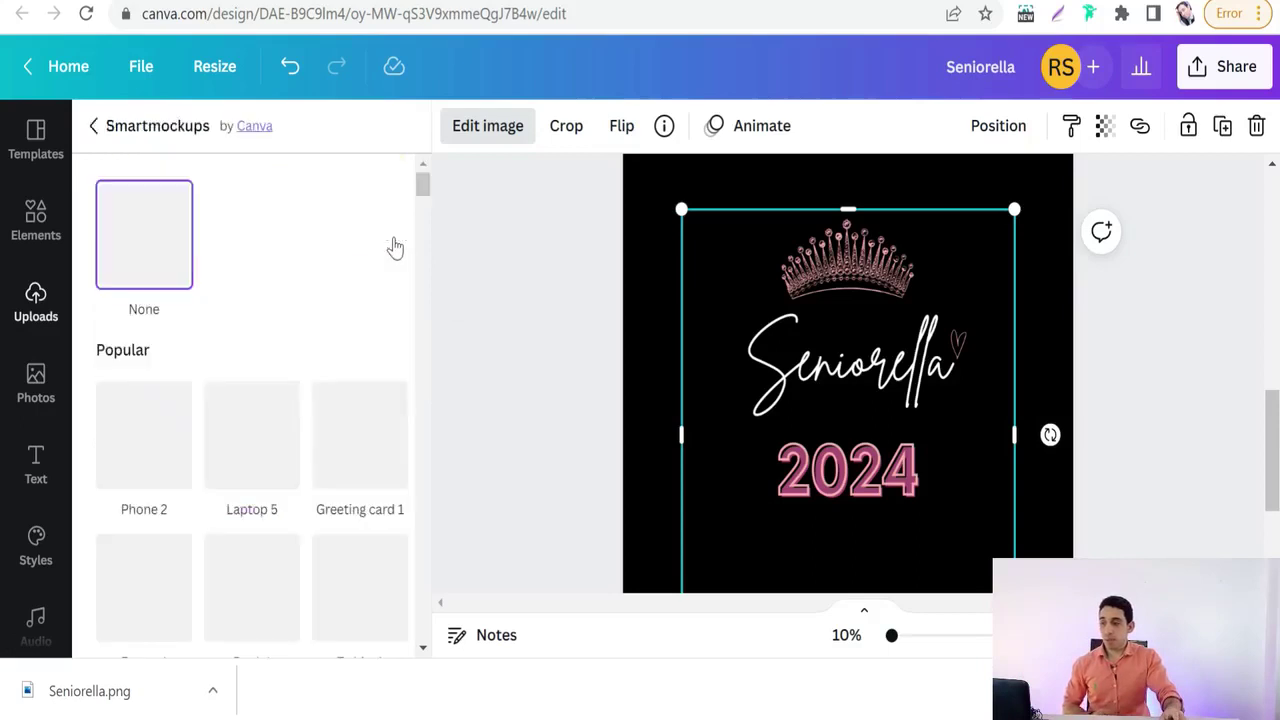
Look through the popular, smartphone and computer mockups in the Smartmockups collection.
scroll(277, 366, down, 1)
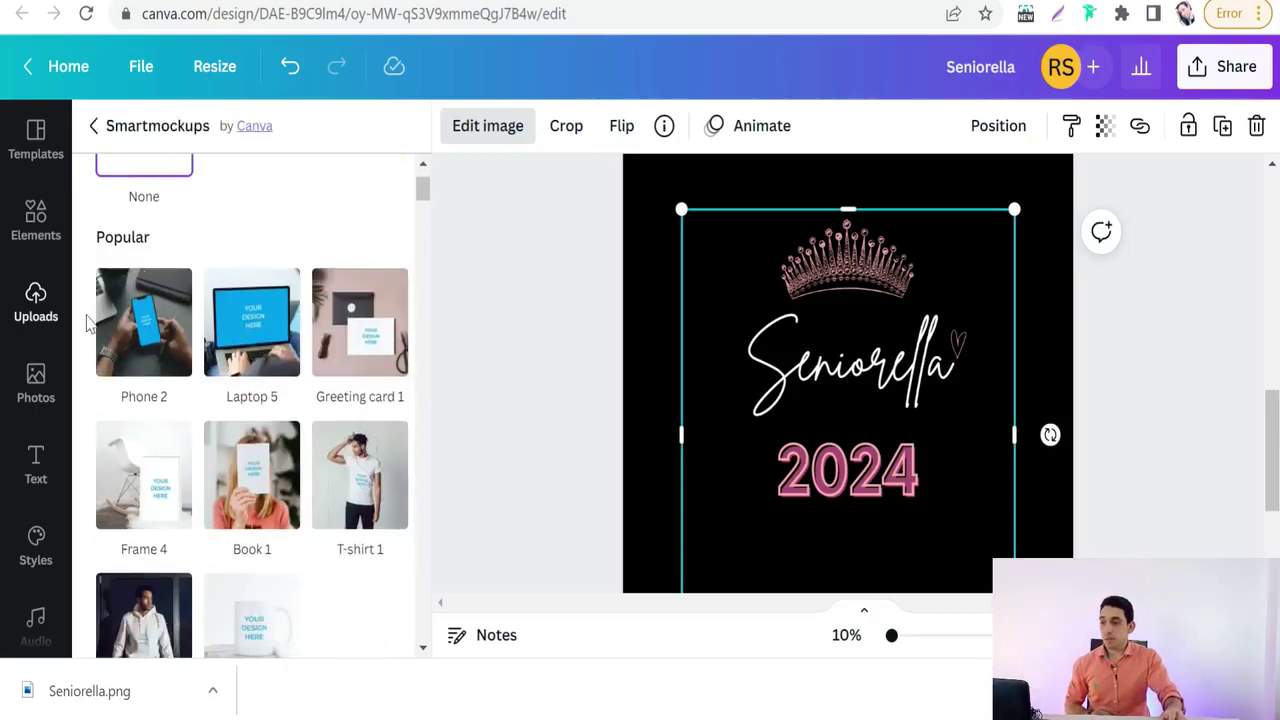
scroll(252, 450, down, 2)
scroll(252, 450, up, 2)
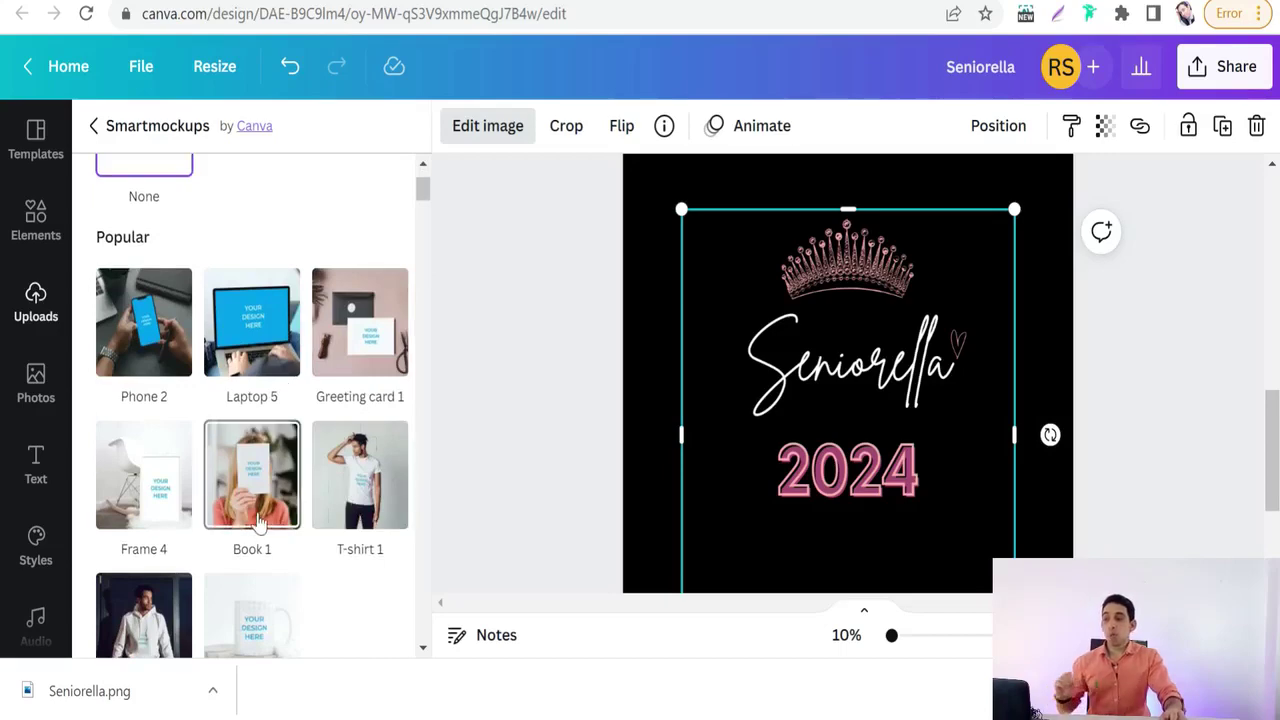
scroll(258, 522, down, 2)
scroll(190, 432, down, 4)
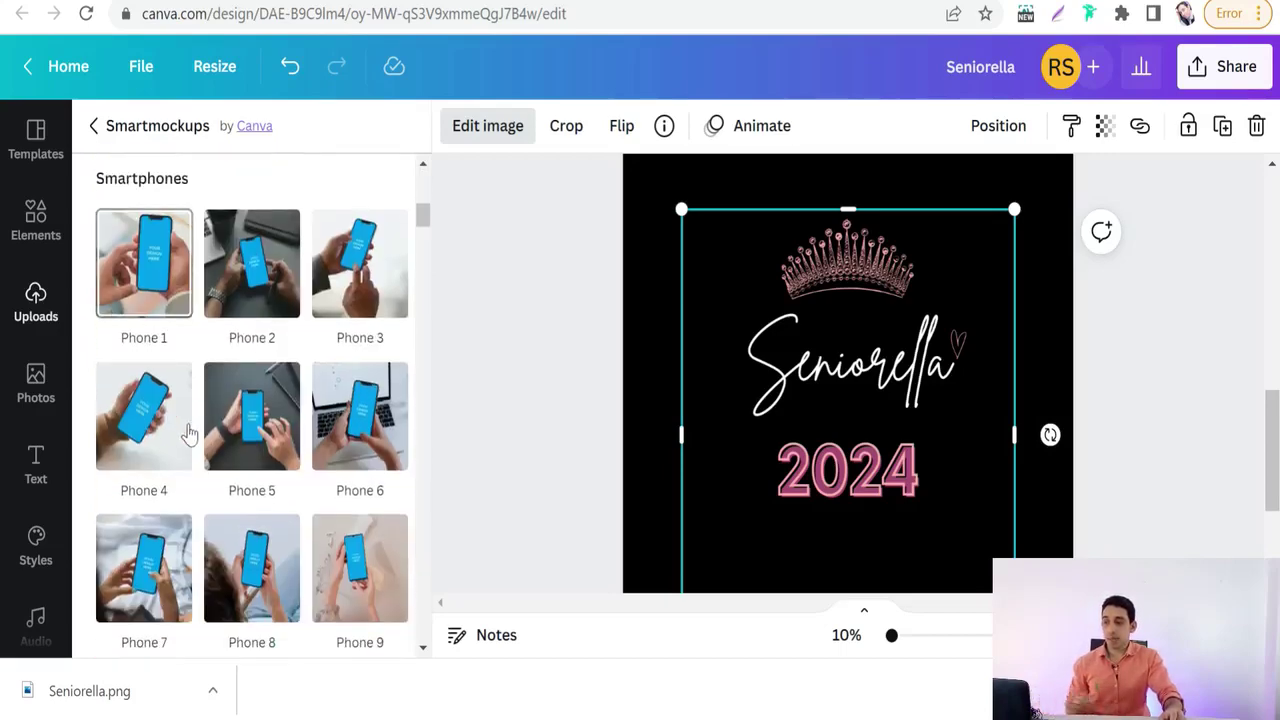
scroll(190, 432, down, 10)
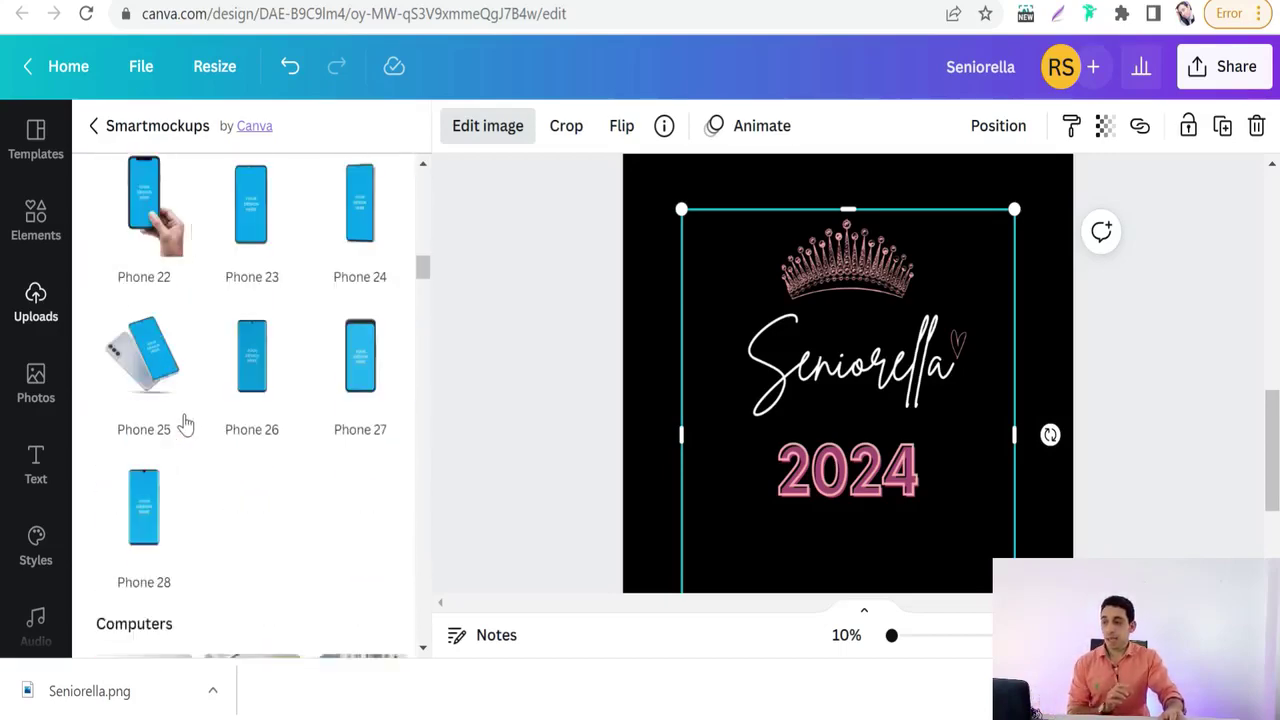
scroll(185, 425, down, 12)
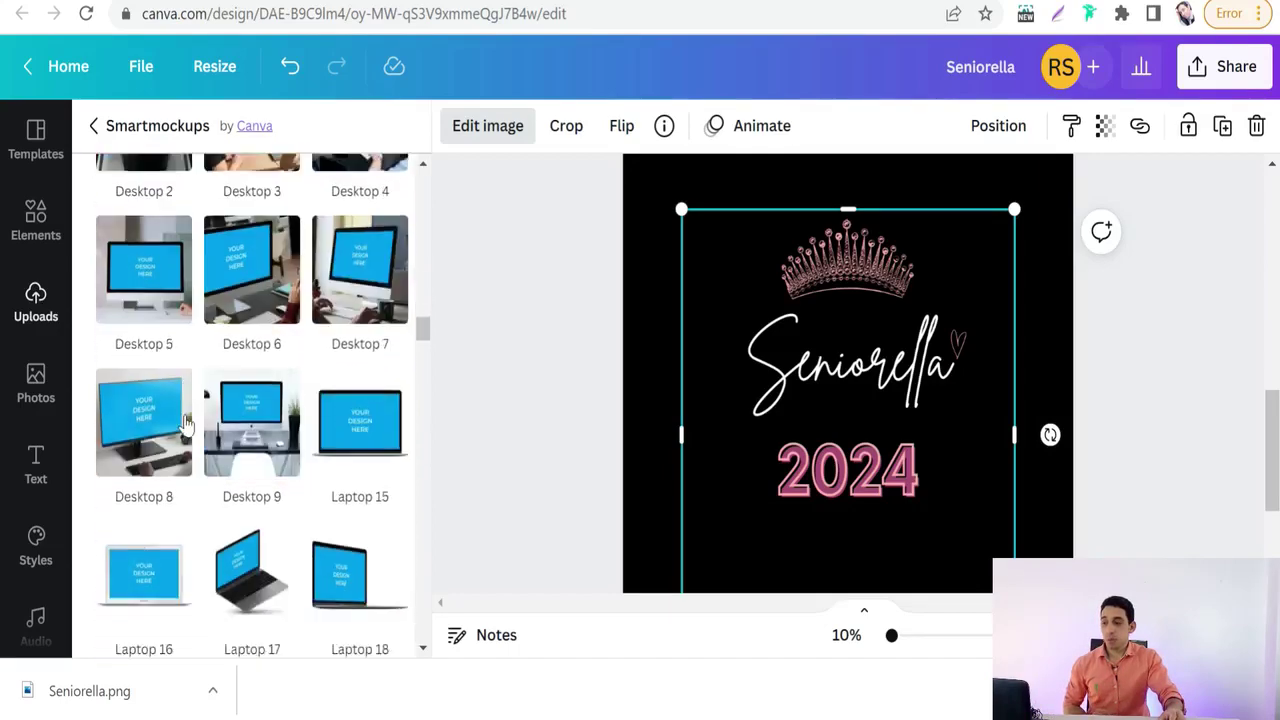
scroll(185, 425, down, 3)
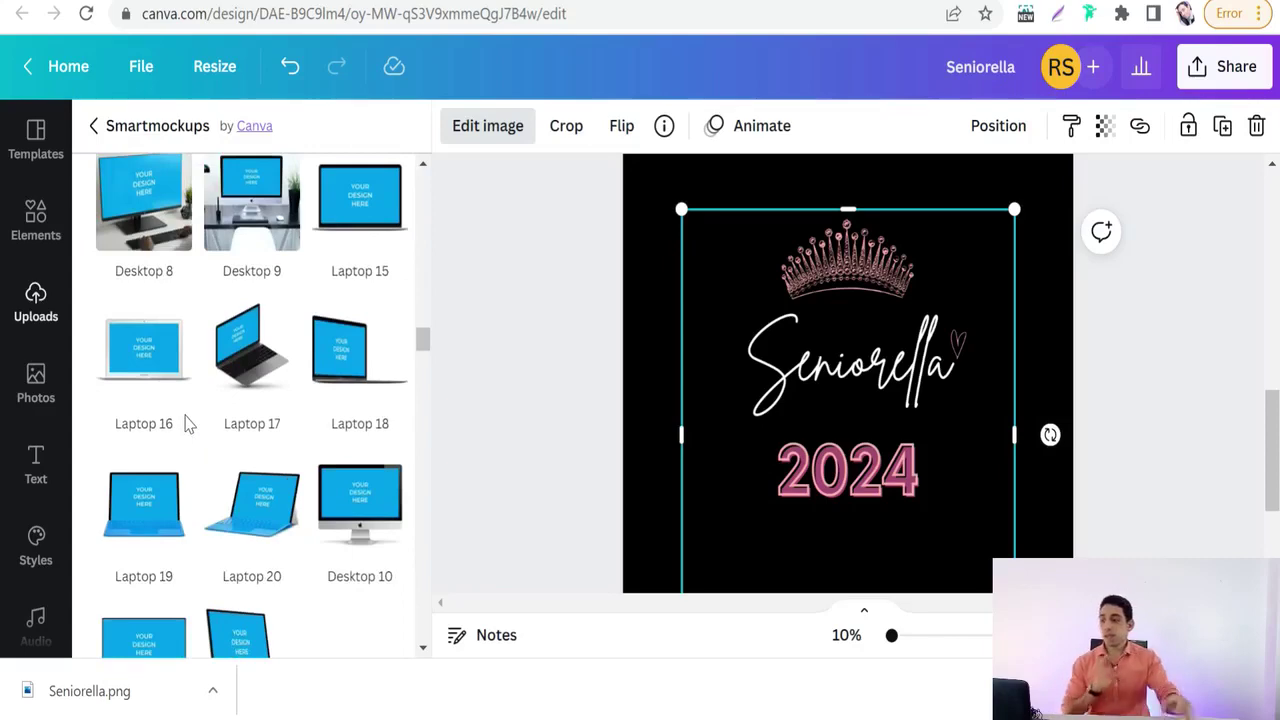
scroll(185, 425, down, 3)
scroll(185, 425, up, 12)
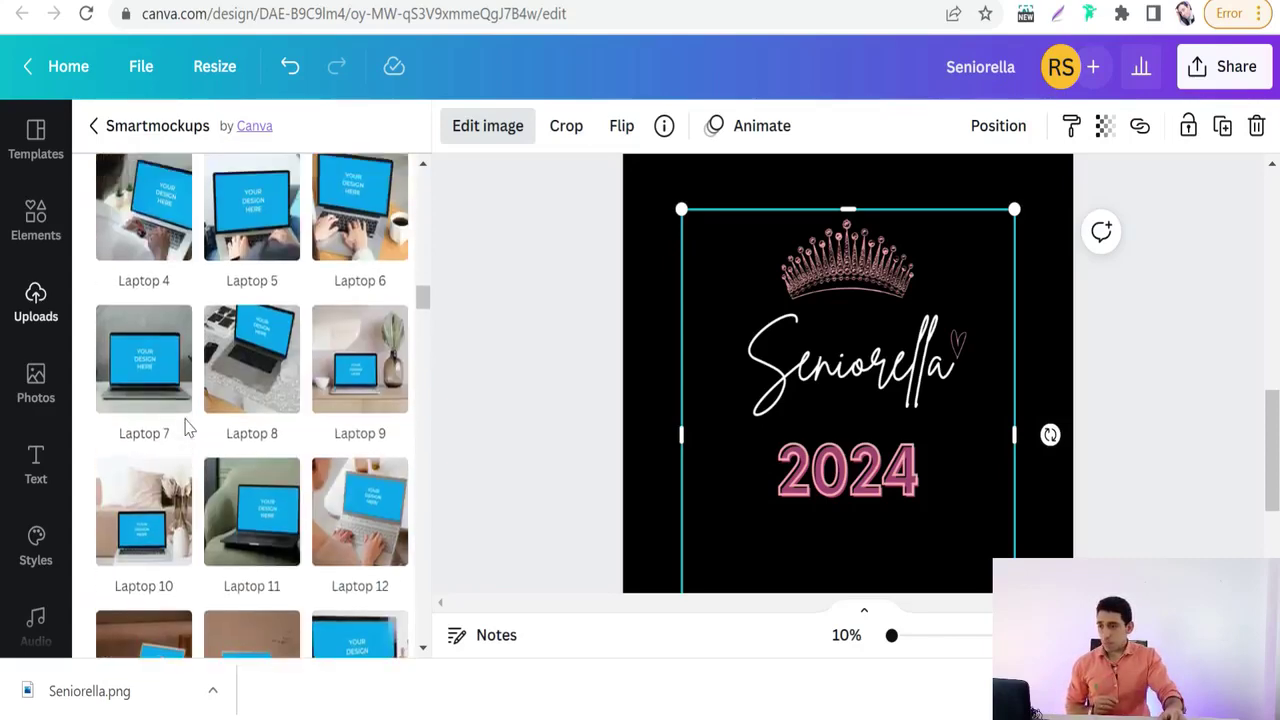
scroll(250, 425, up, 1)
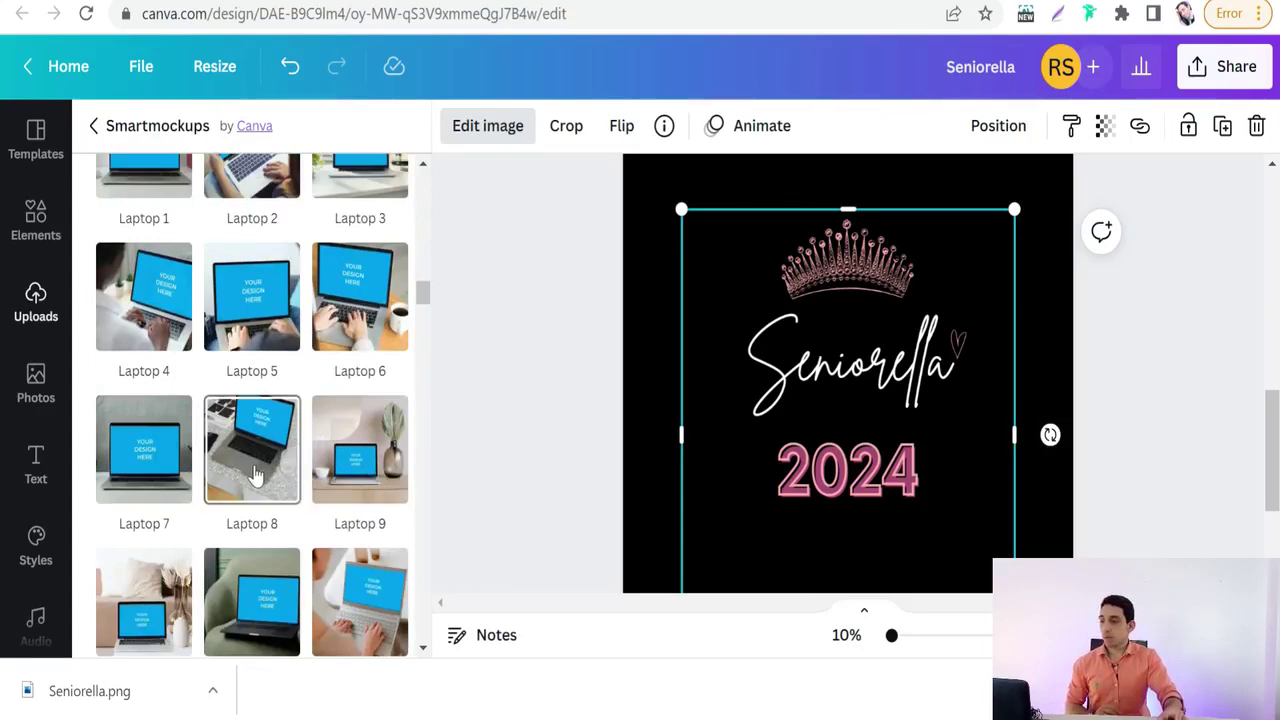
scroll(254, 470, up, 5)
scroll(255, 477, up, 10)
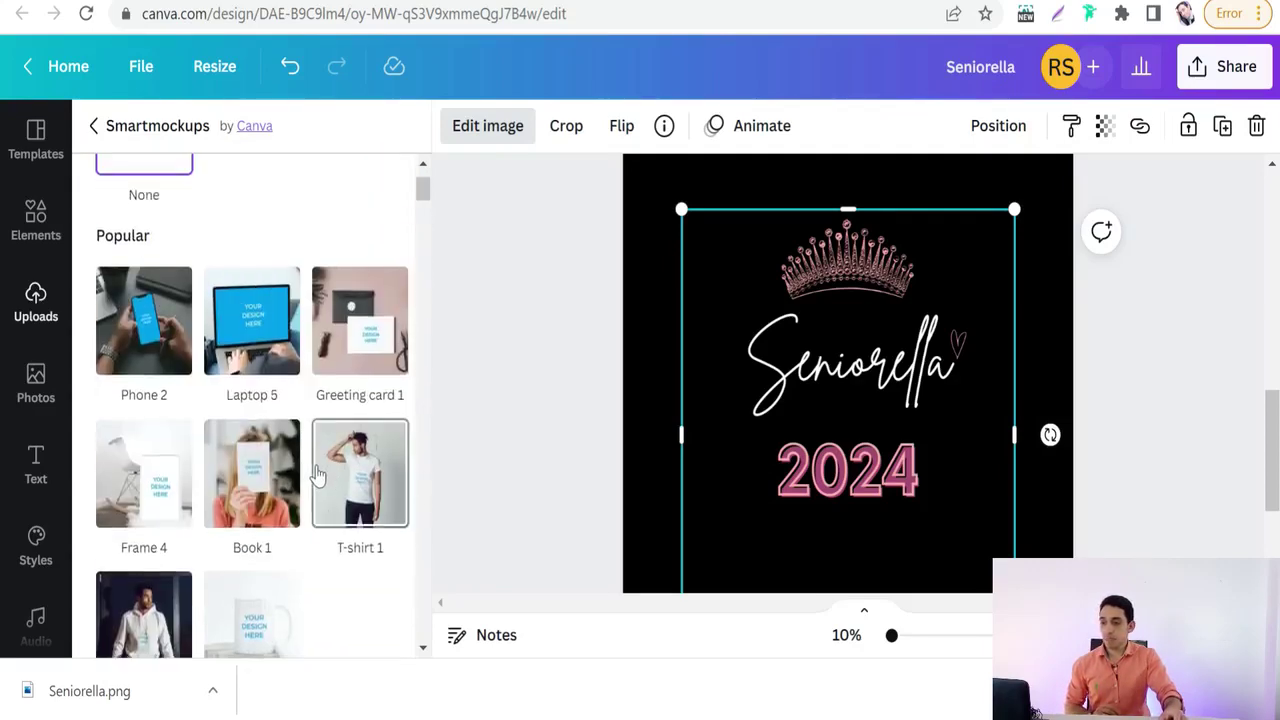
Try to apply the T-shirt 1 mockup to the Seniorella image.
scroll(350, 467, down, 2)
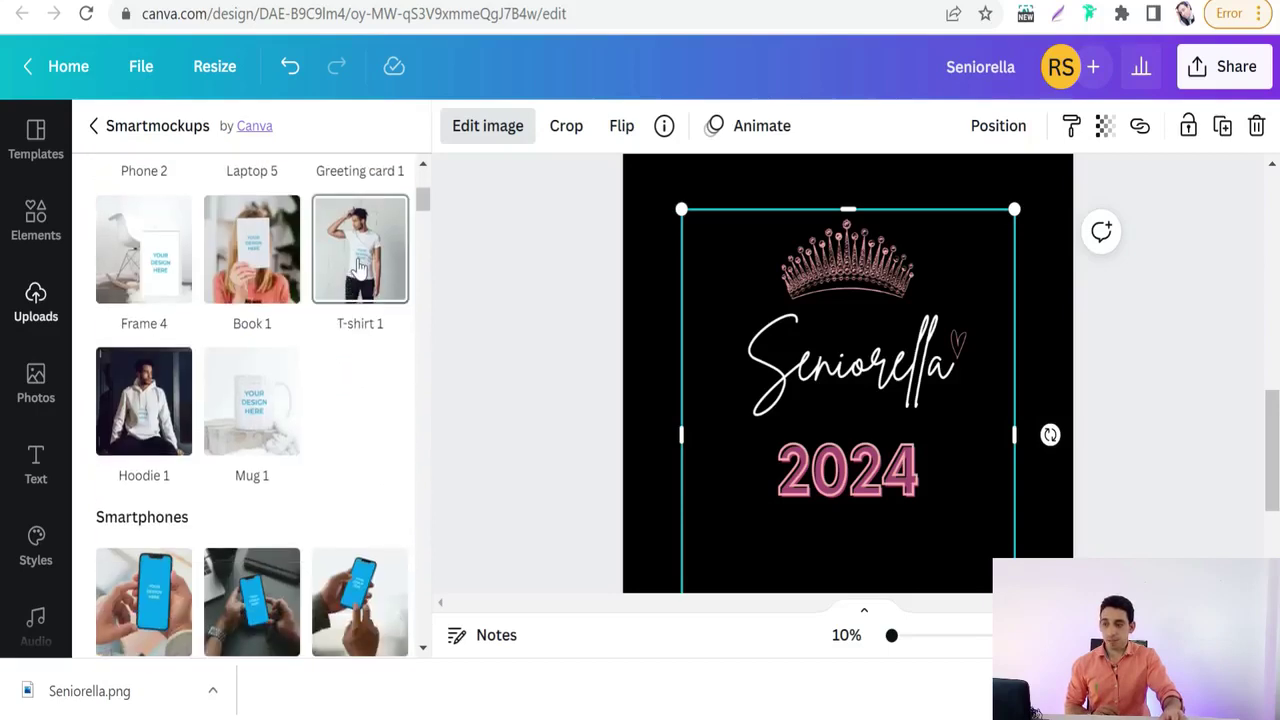
click(359, 268)
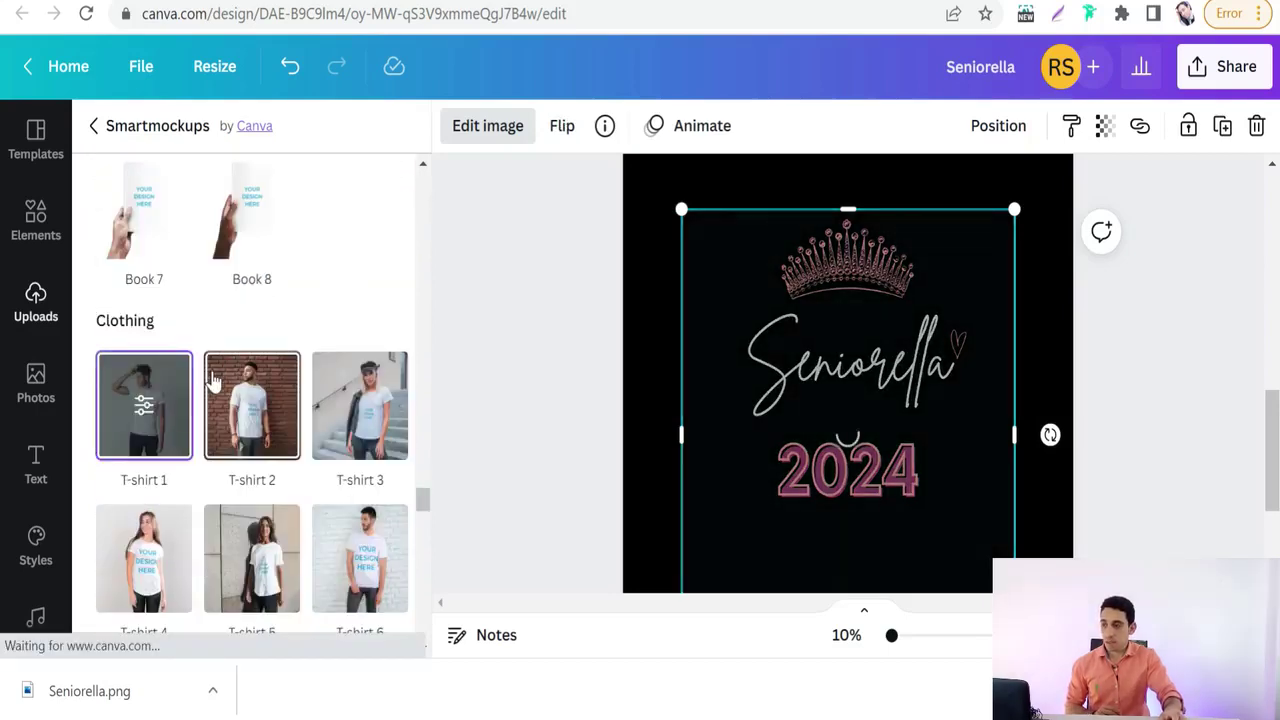
Apply the T-shirt 4 mockup from the Clothing group to the Seniorella image.
scroll(250, 420, down, 2)
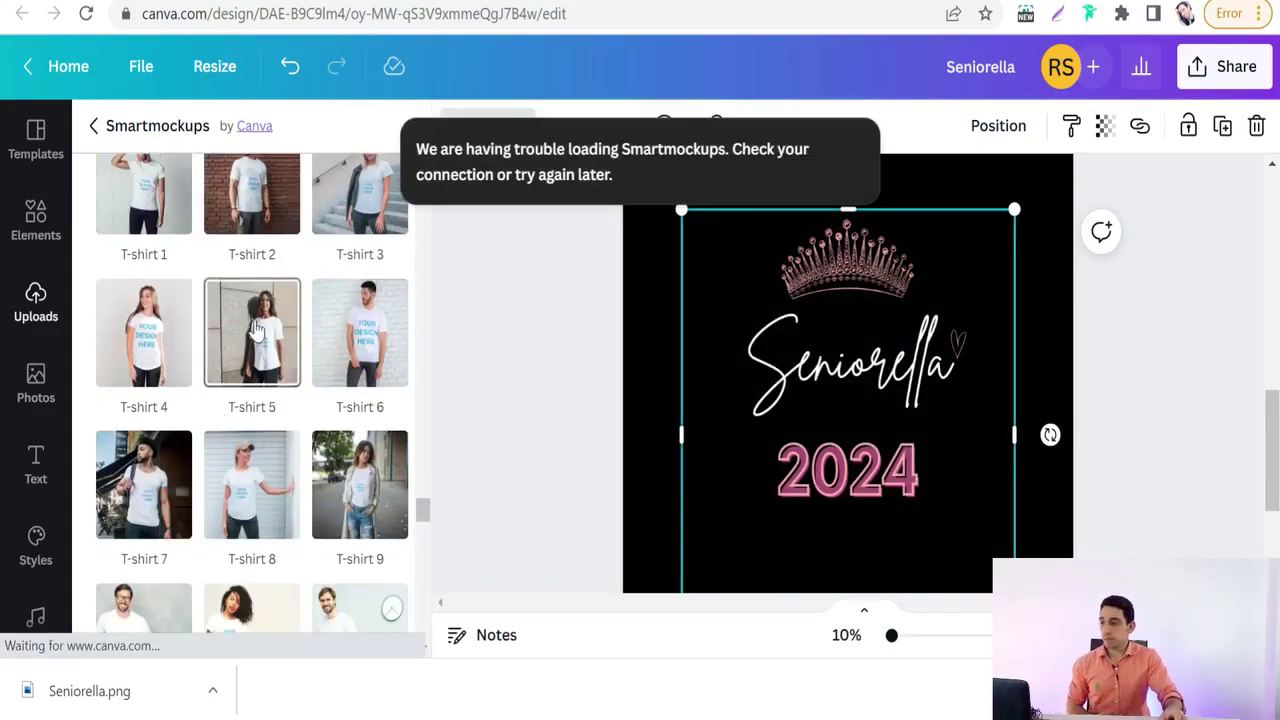
scroll(250, 340, up, 1)
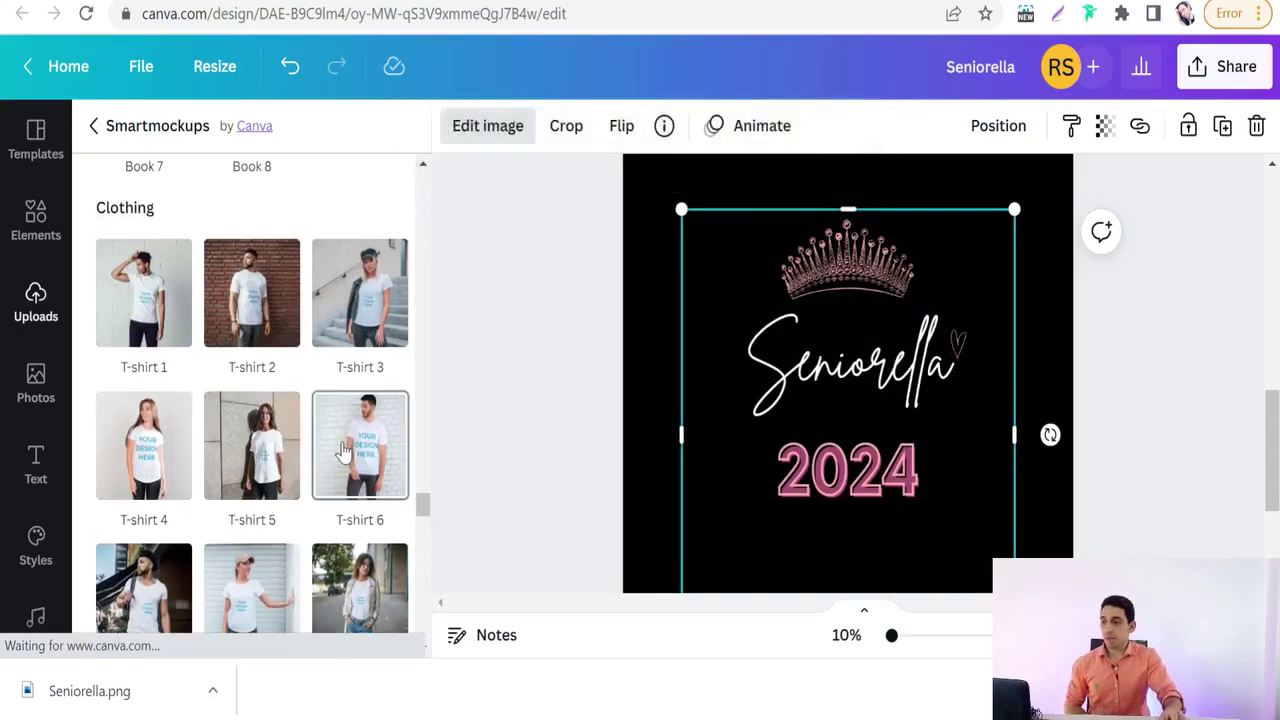
scroll(257, 445, down, 2)
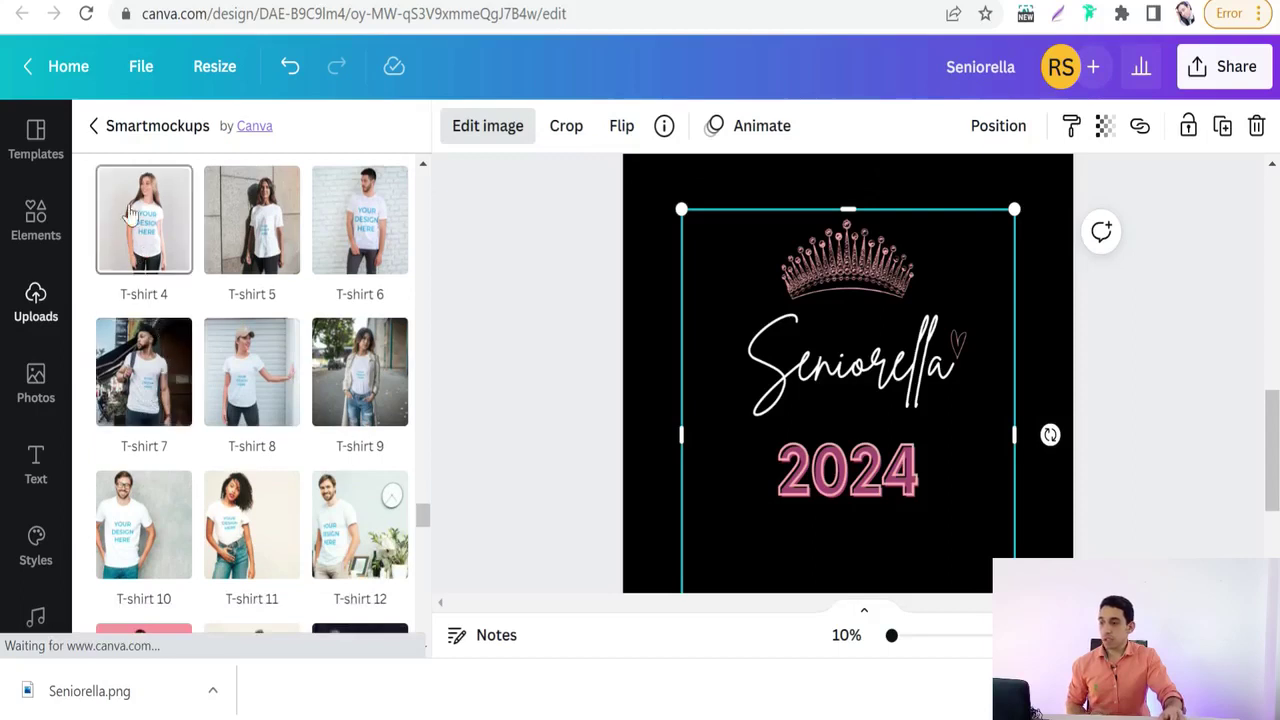
click(147, 230)
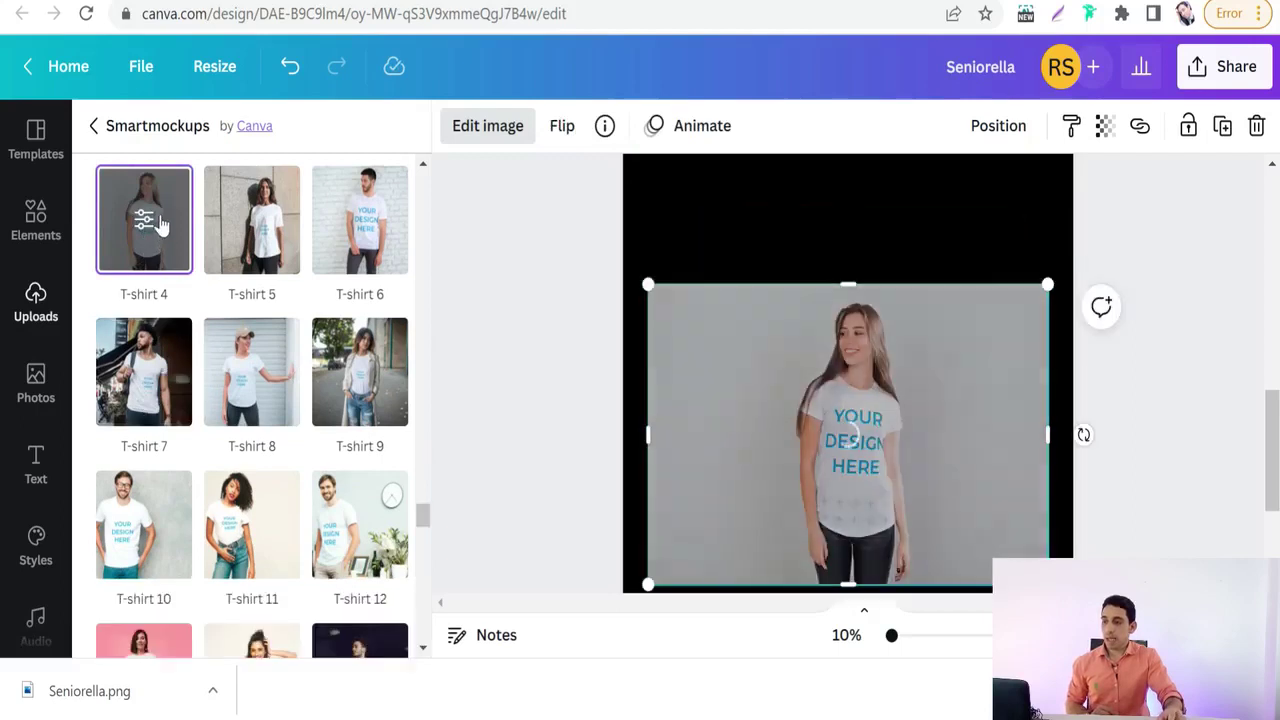
Open the settings of the T-shirt 4 mockup and set its crop to Custom.
click(143, 229)
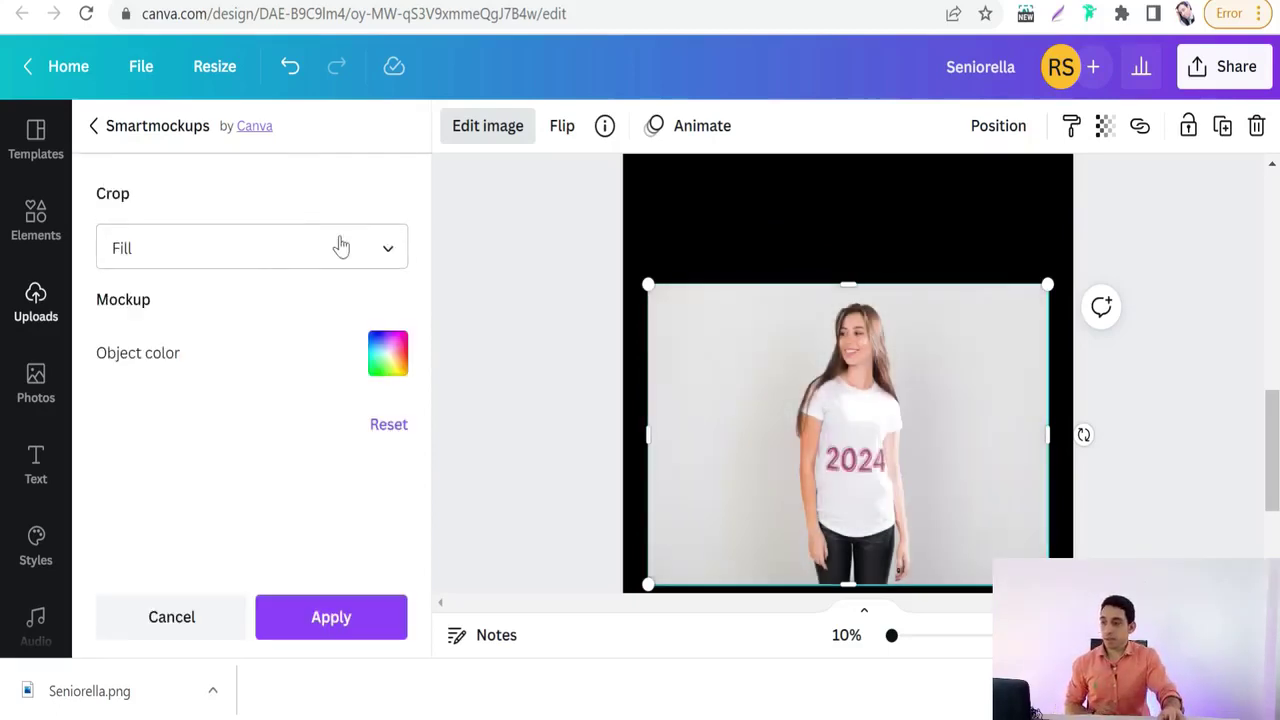
click(396, 259)
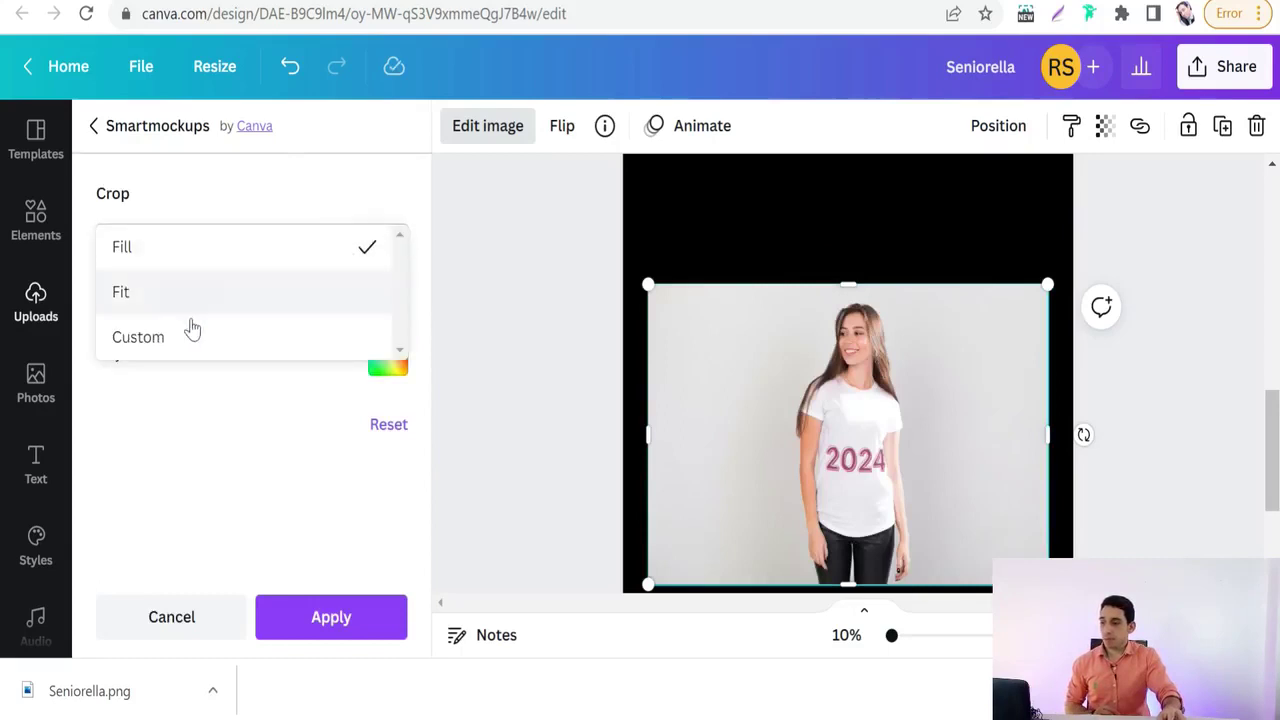
click(150, 338)
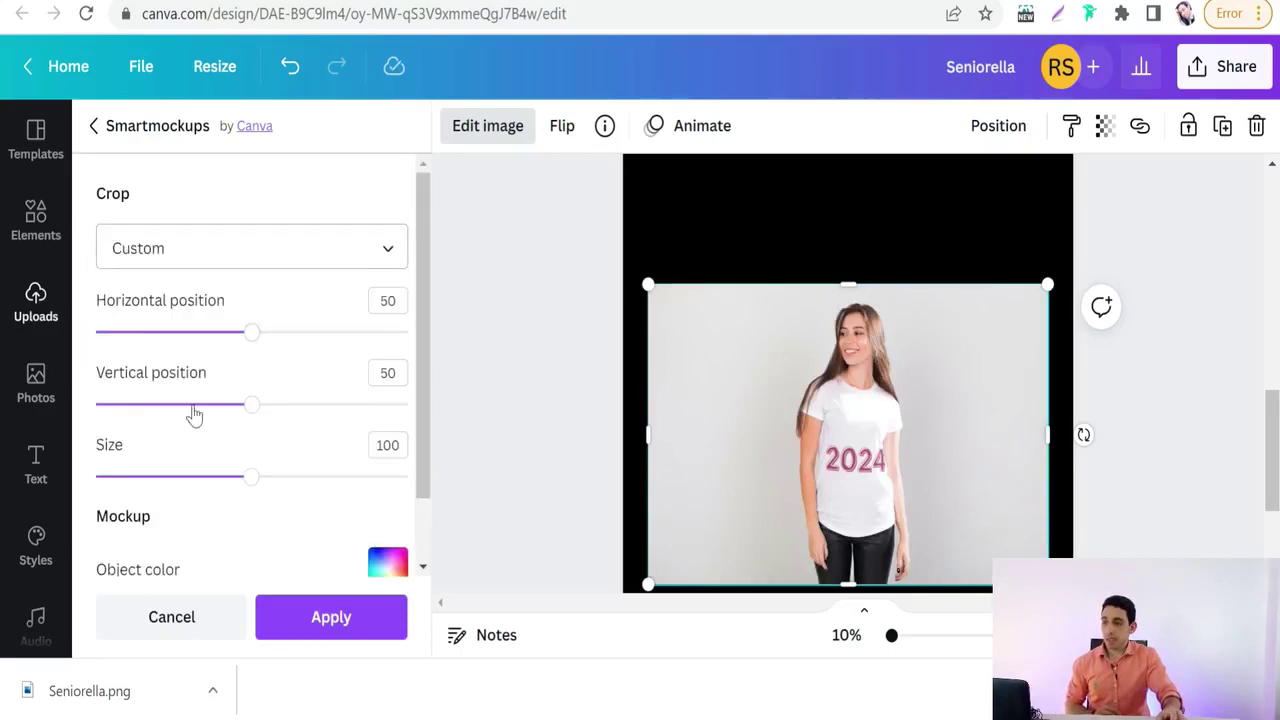
Change the mockup shirt's object color to black from the document colors.
scroll(192, 411, down, 2)
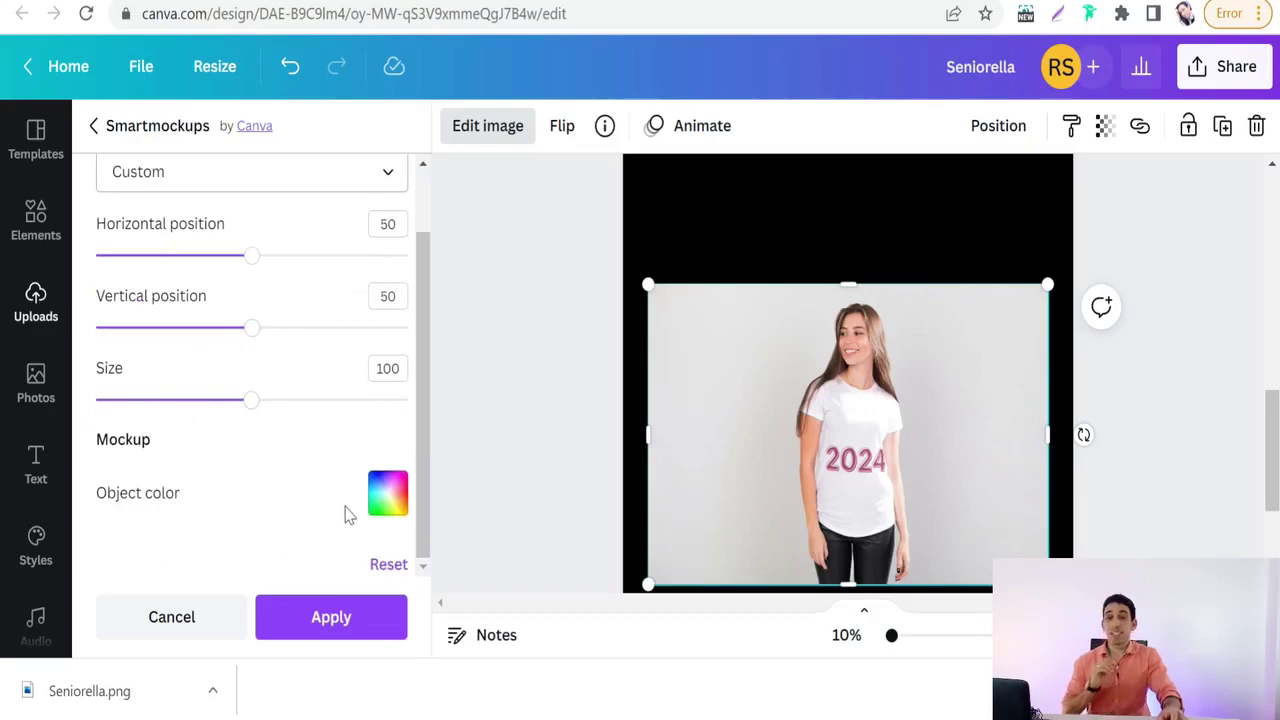
click(383, 497)
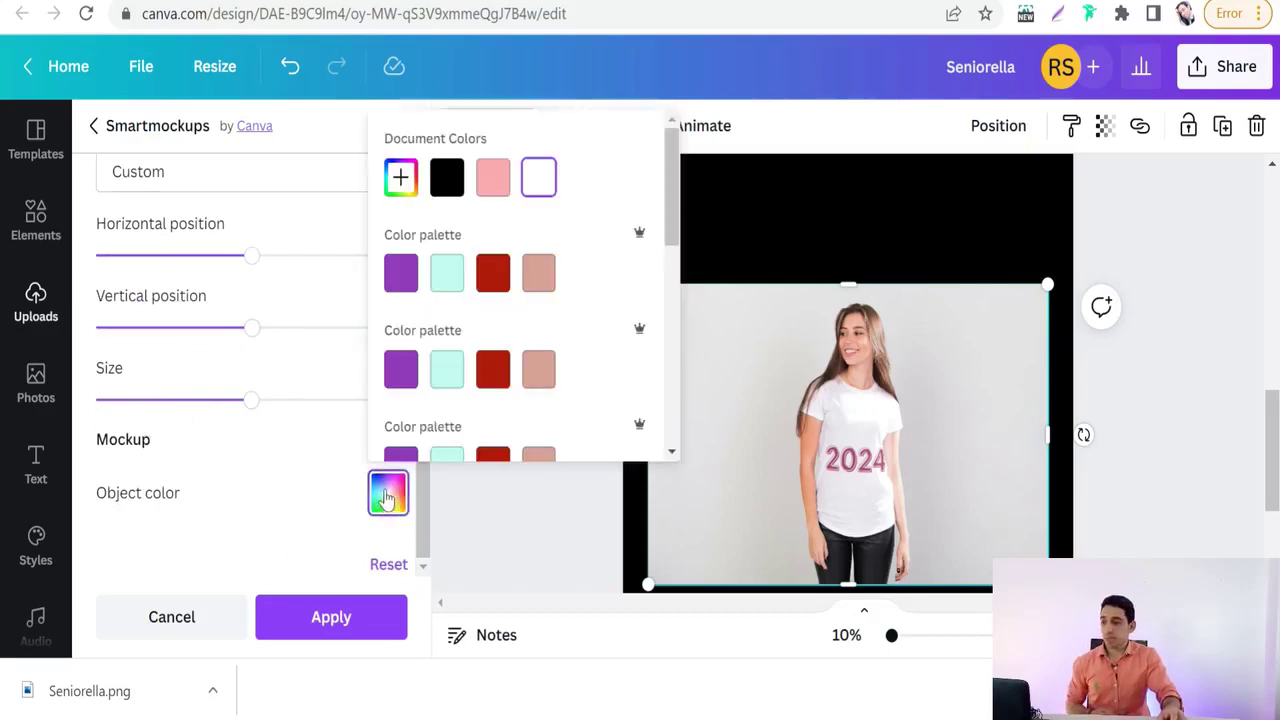
click(450, 179)
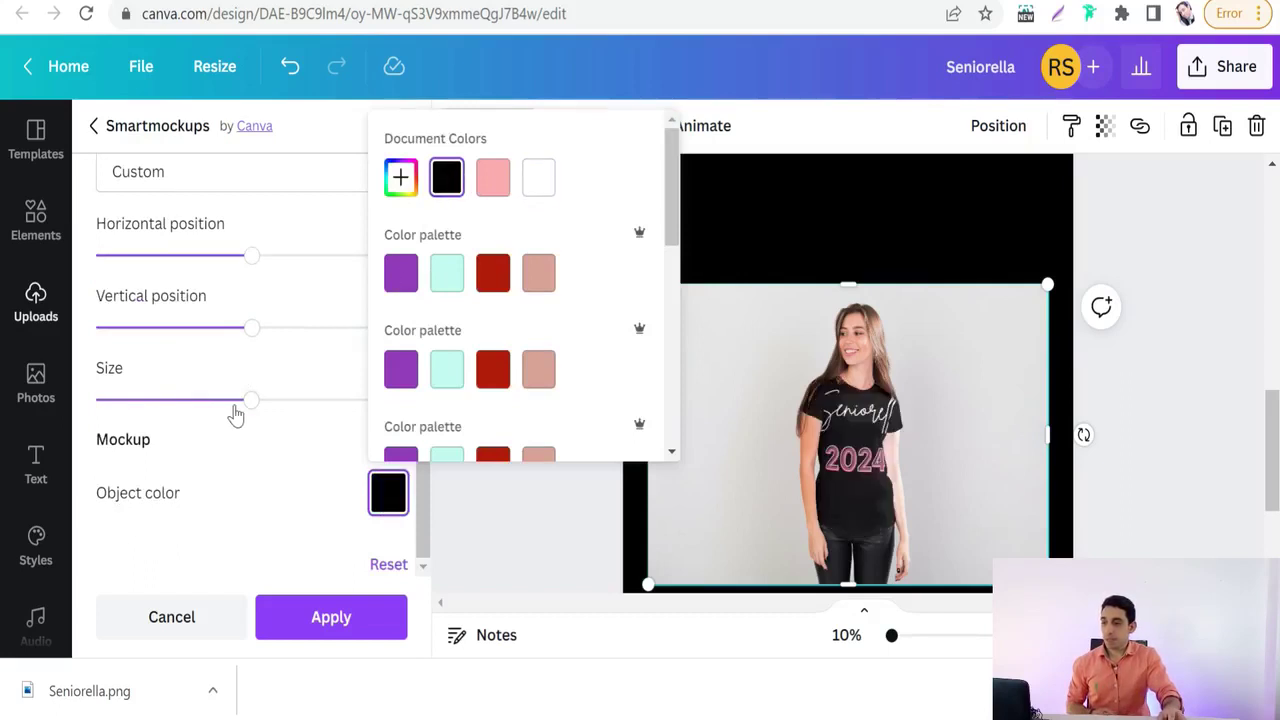
Set the design's size to 46 and its vertical position to 57 on the shirt, and apply the mockup settings.
drag(250, 413, 180, 414)
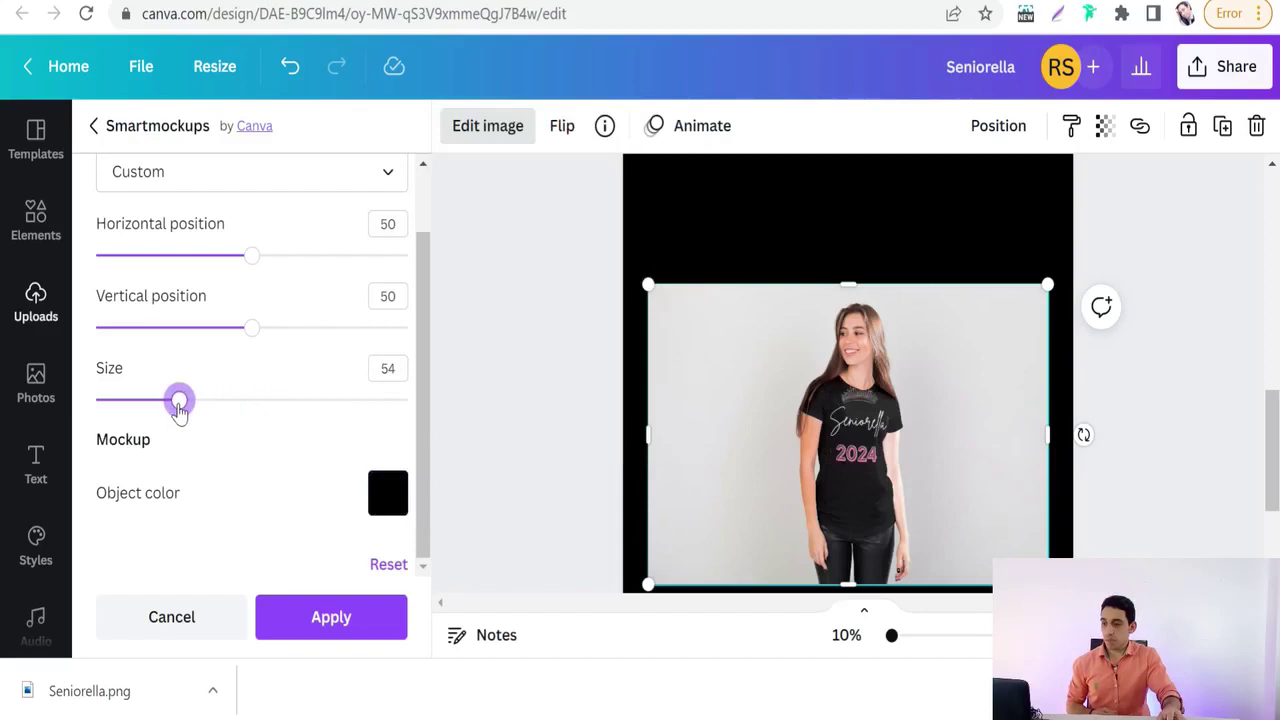
drag(180, 412, 166, 412)
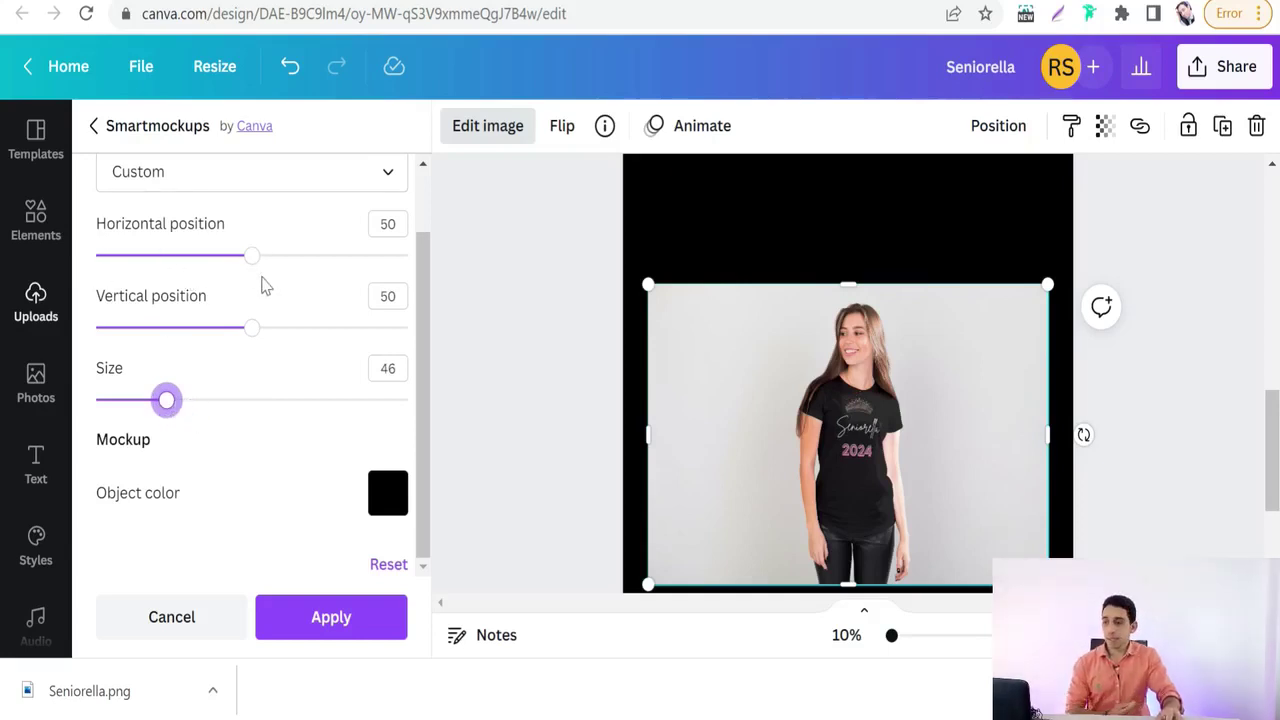
mouse_move(251, 335)
mouse_down()
mouse_move(236, 332)
mouse_move(259, 336)
mouse_up()
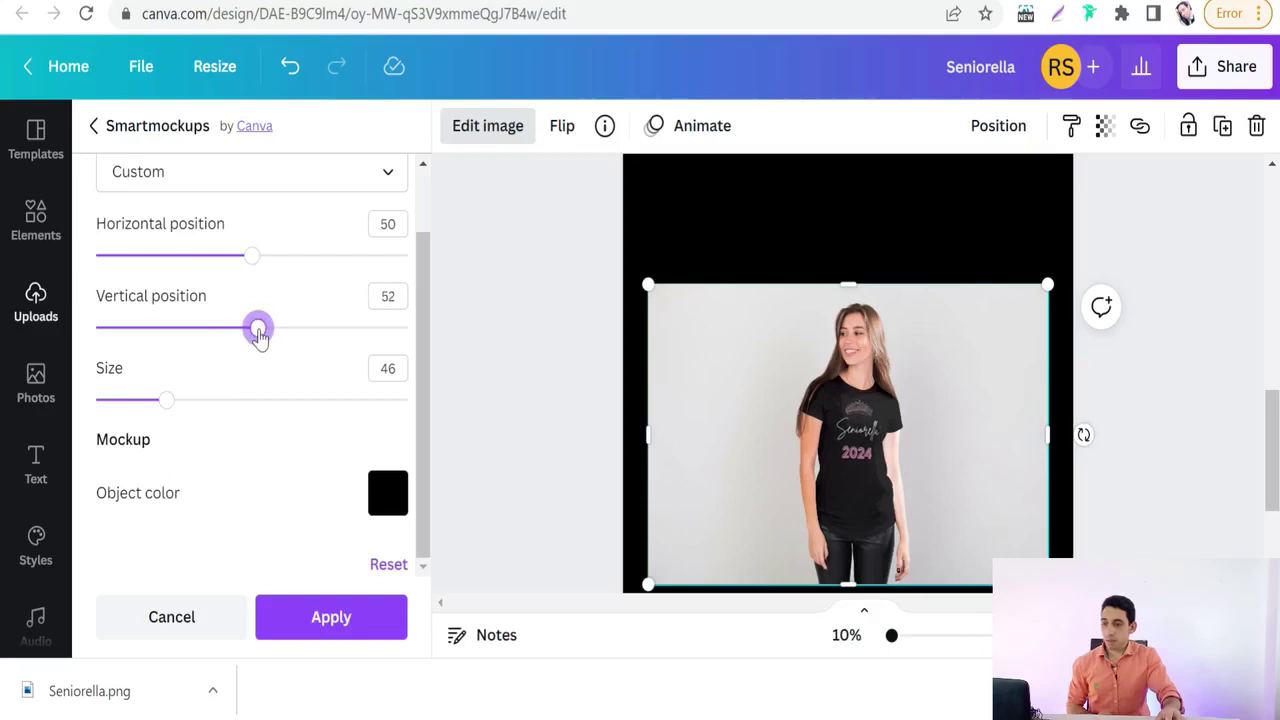
drag(259, 336, 275, 339)
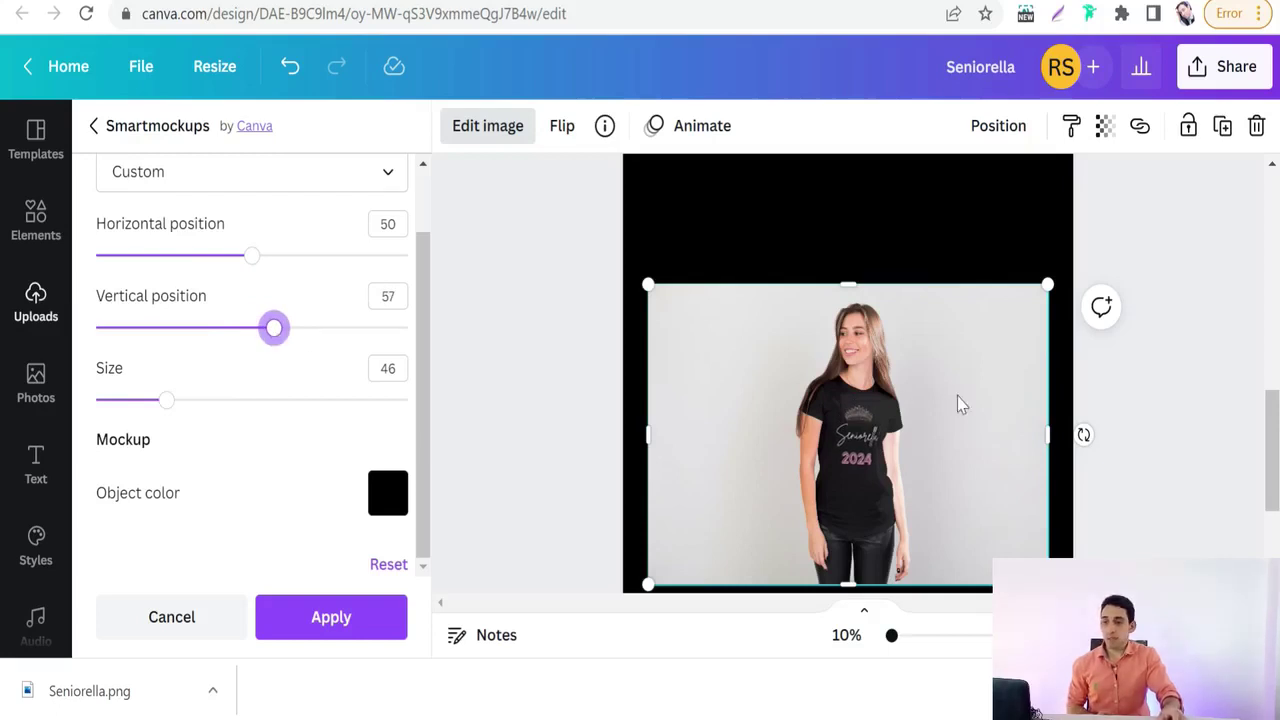
scroll(220, 331, up, 1)
scroll(214, 331, down, 1)
click(307, 622)
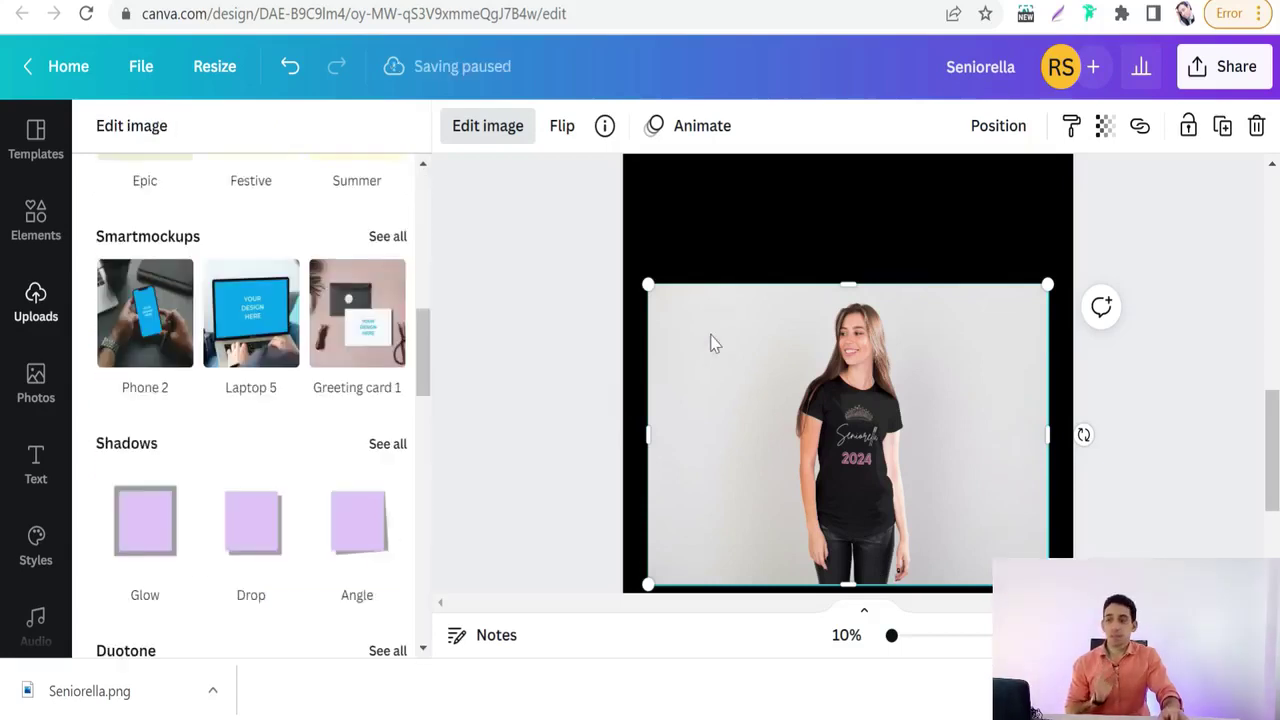
Enlarge the mockup photo to cover the second page and position it so the woman in the shirt is near the centre.
drag(647, 284, 622, 238)
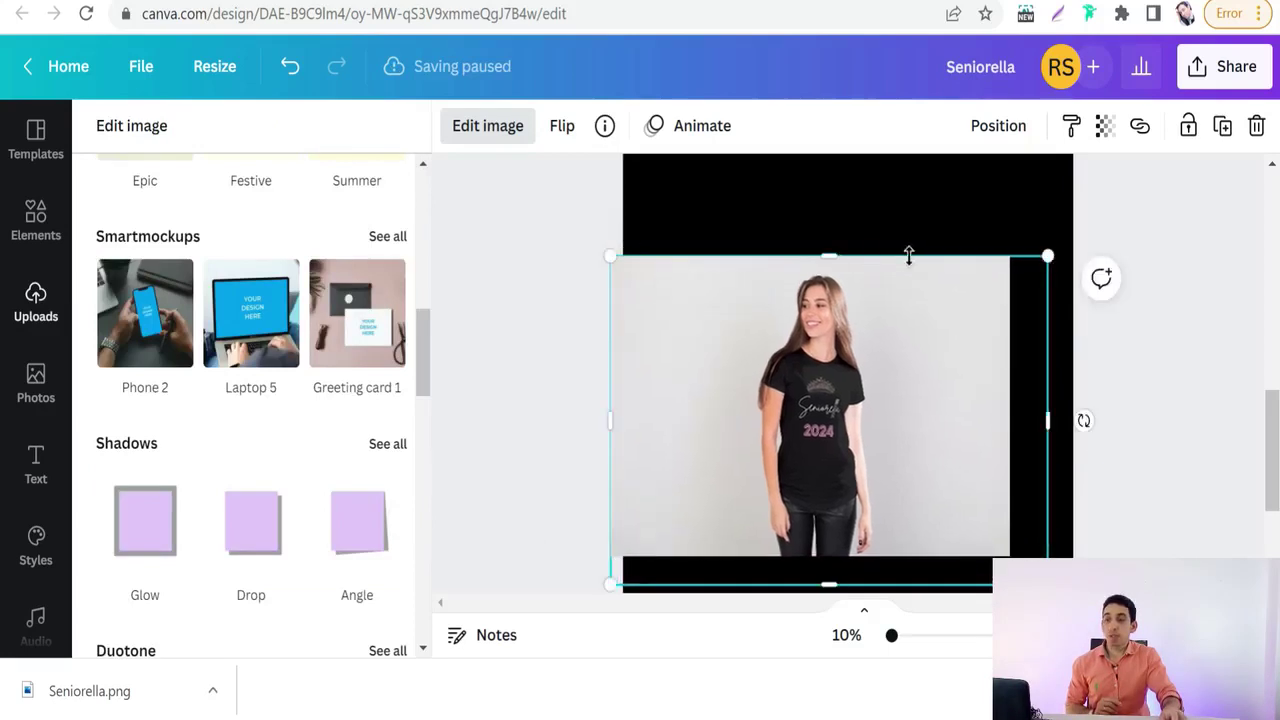
drag(1047, 257, 1180, 206)
drag(963, 346, 928, 322)
drag(848, 577, 857, 600)
key(Escape)
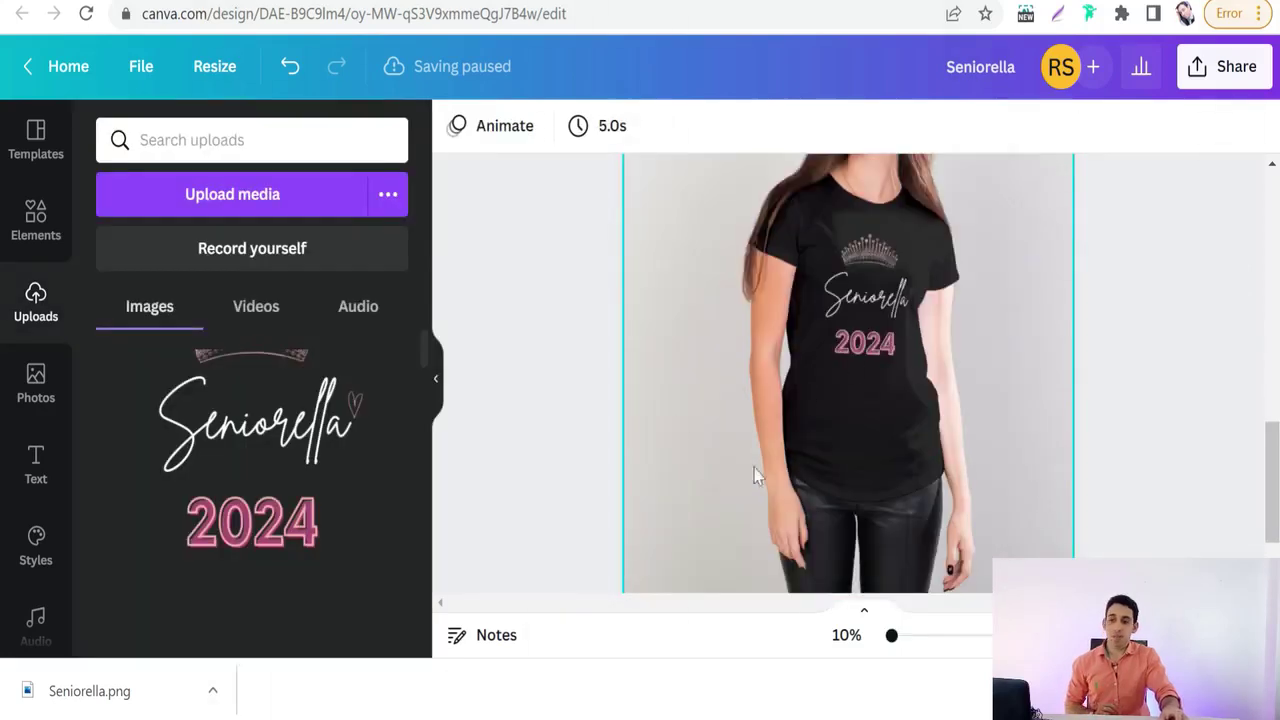
scroll(672, 395, up, 1)
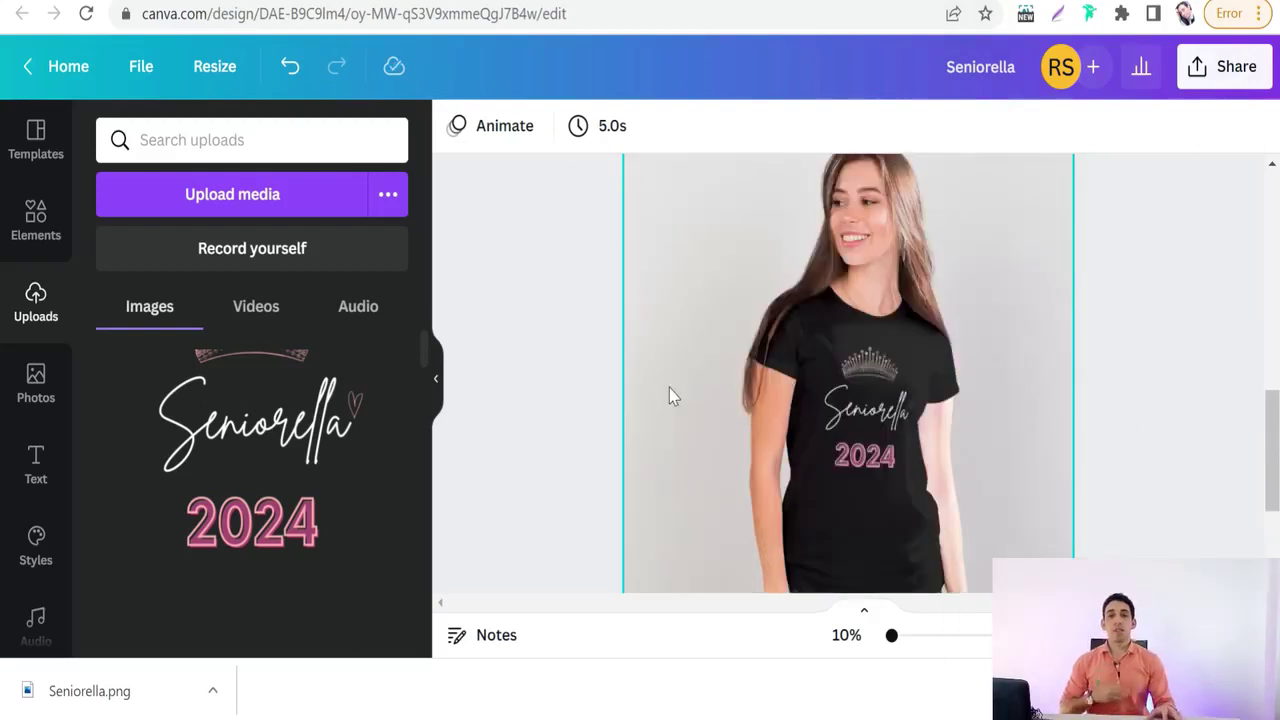
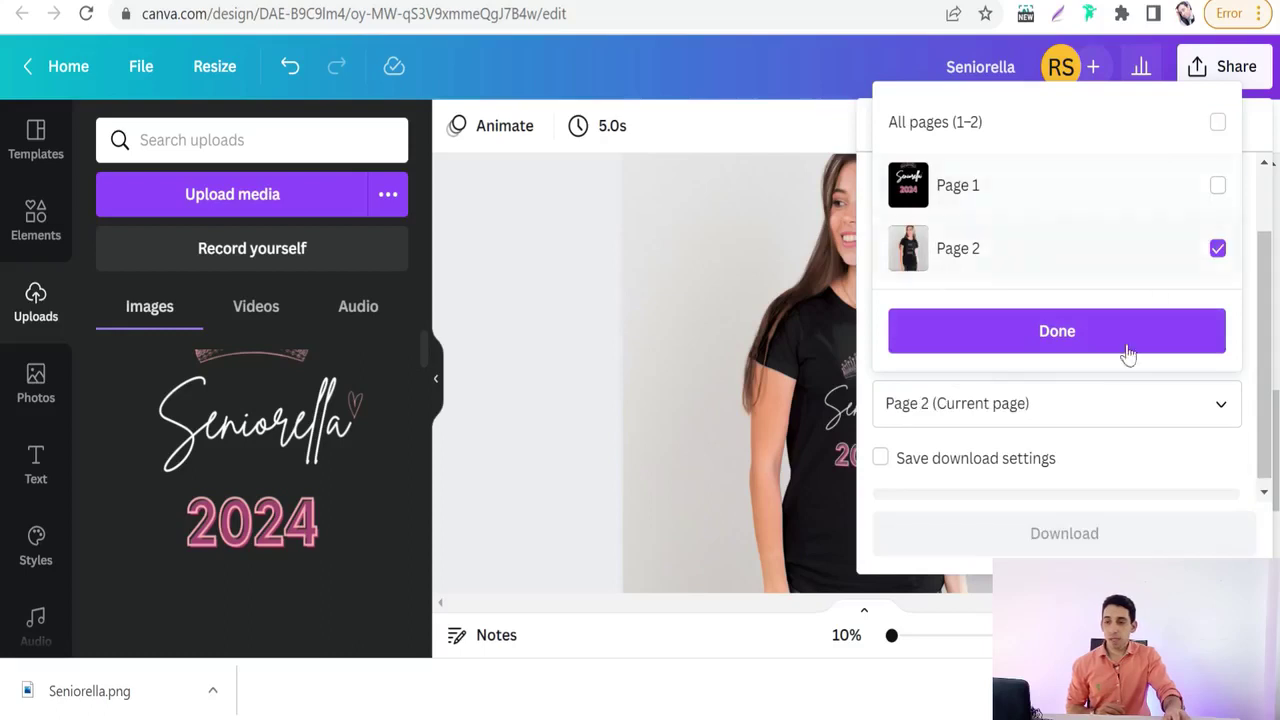
Download only page 2, the T-shirt mockup, as a PNG.
click(1057, 337)
click(1062, 536)
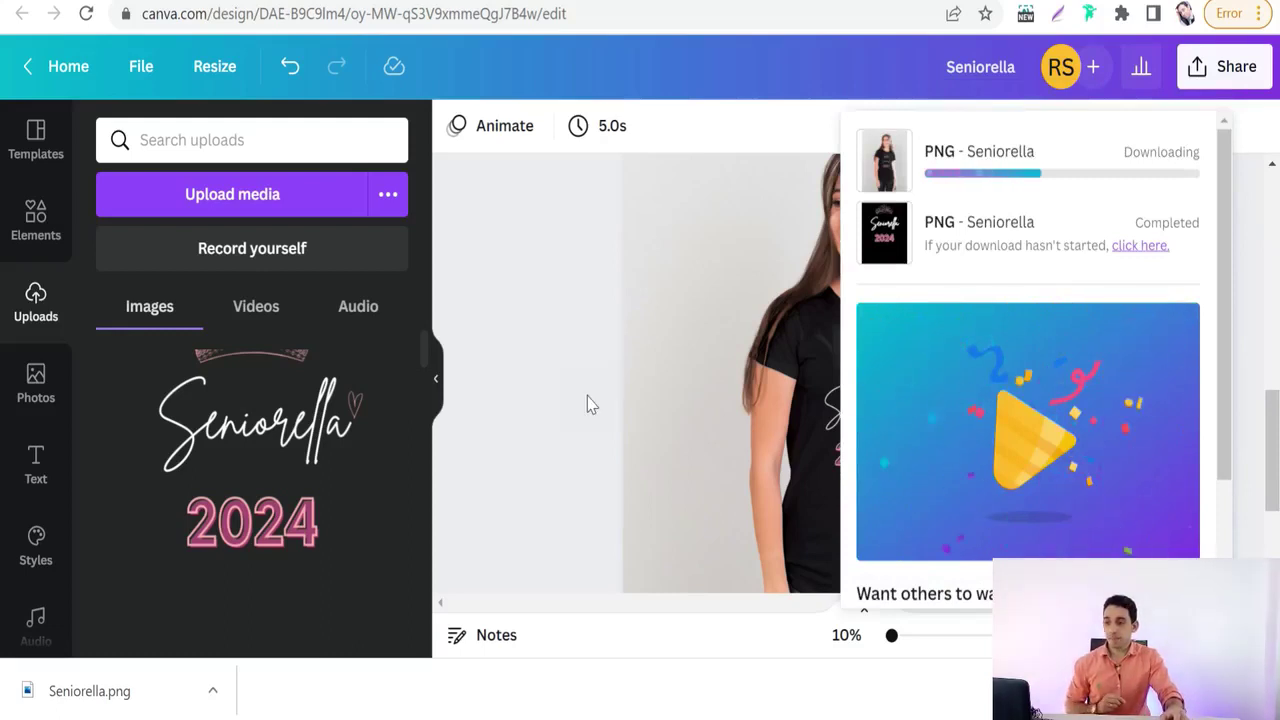
click(586, 298)
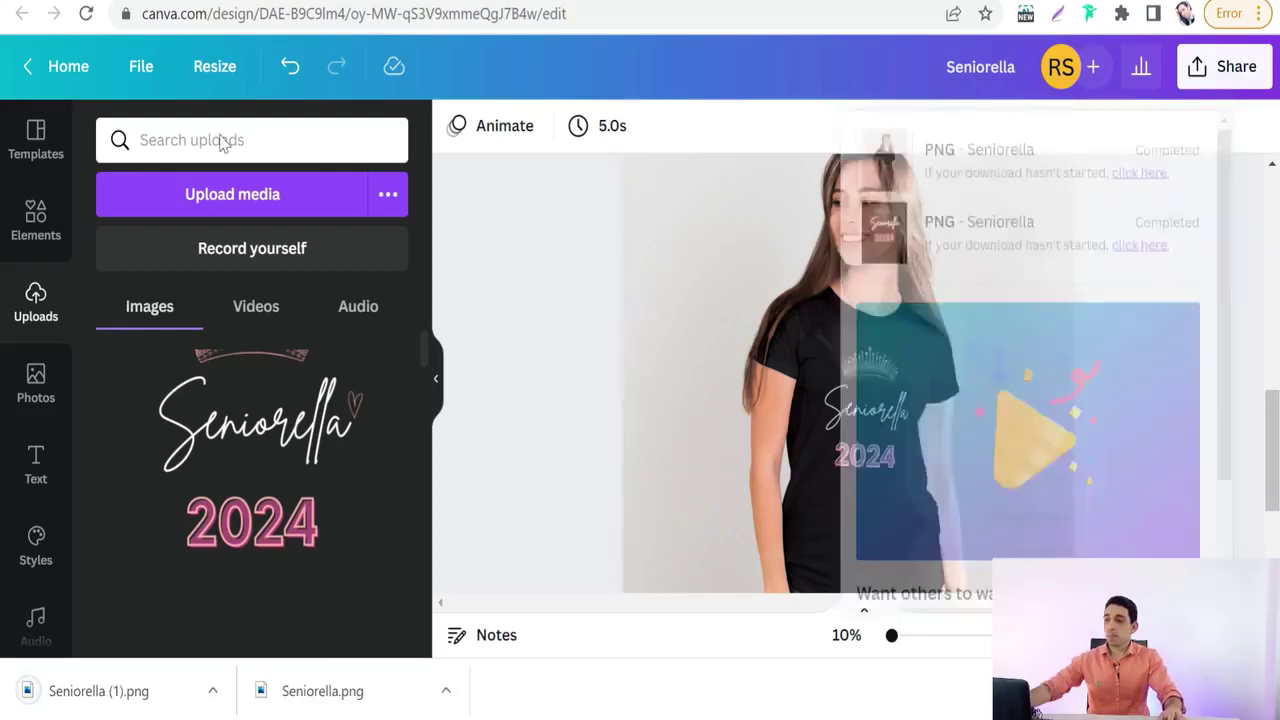
Return to the home page, search the templates for Instagram Post, and browse the available designs.
click(60, 67)
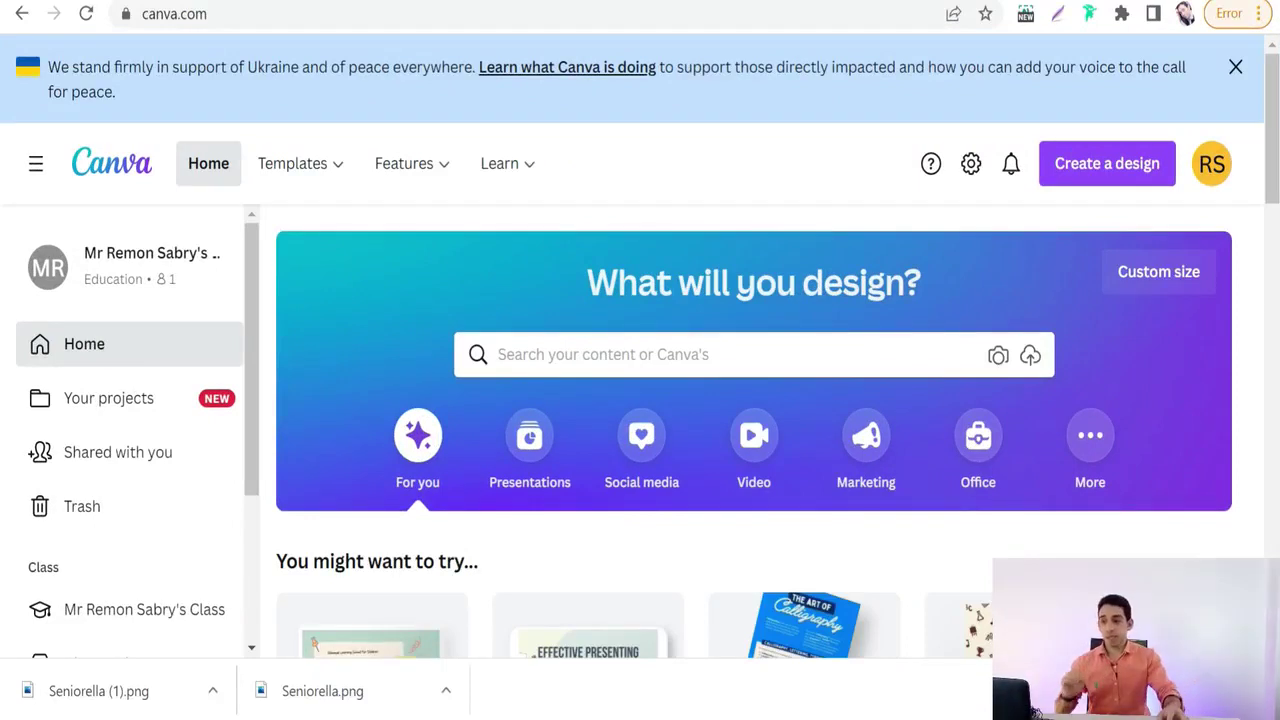
click(600, 354)
text(instag)
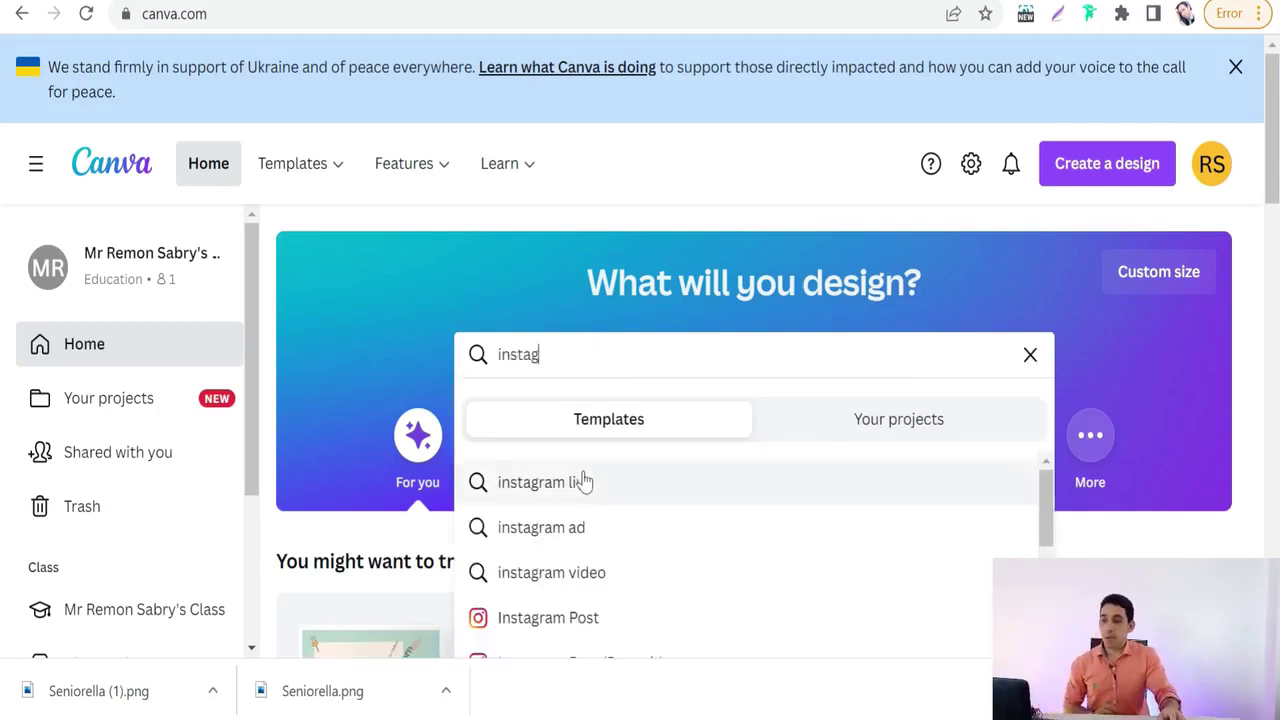
scroll(584, 500, down, 1)
click(584, 508)
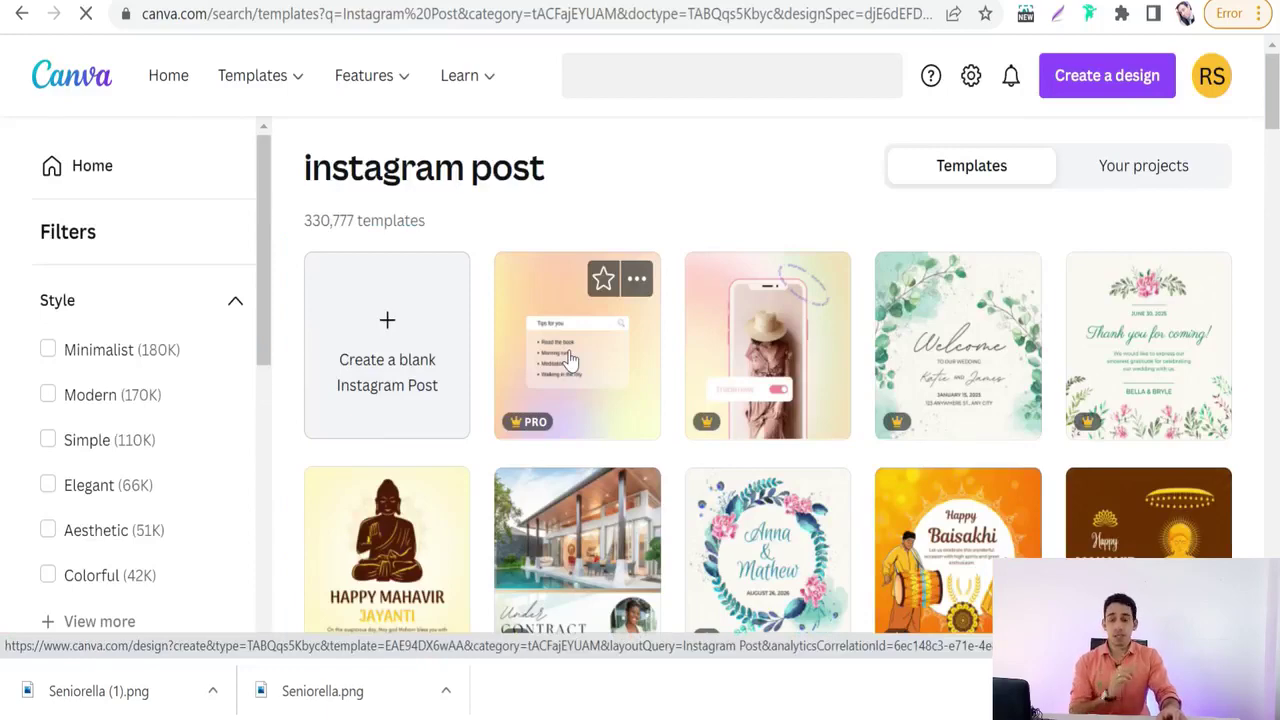
scroll(570, 360, down, 3)
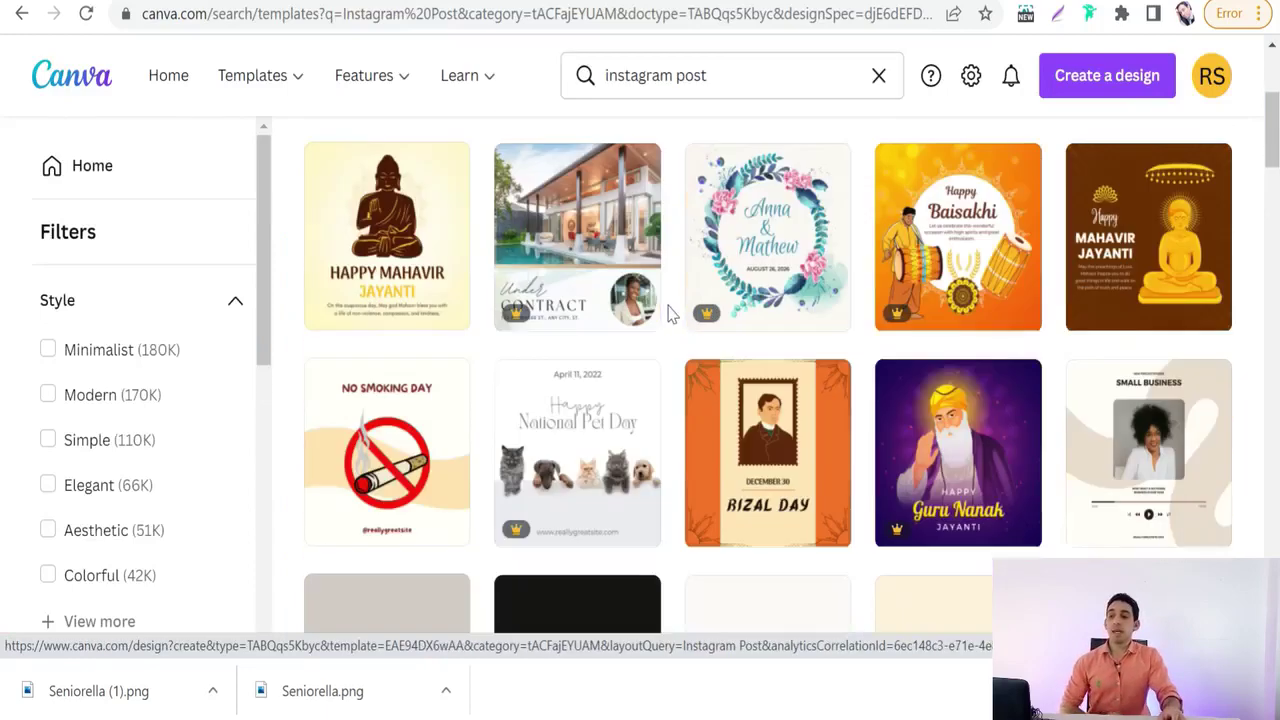
scroll(677, 337, down, 7)
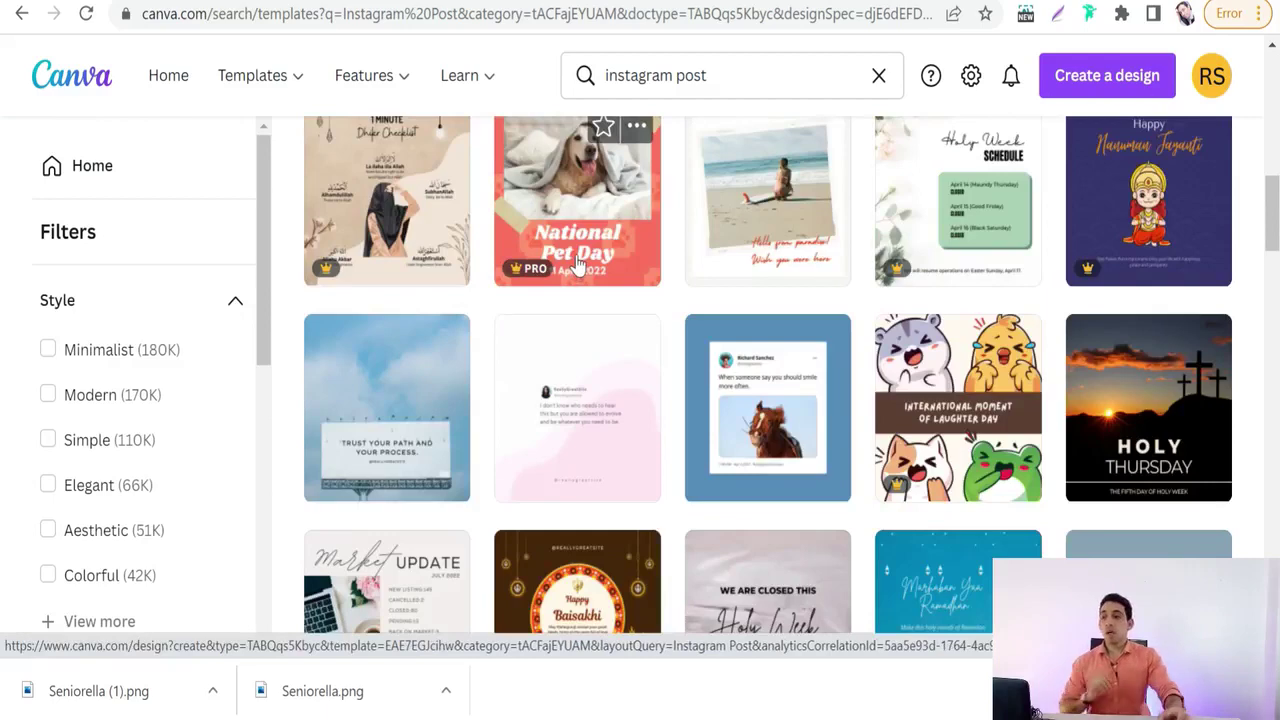
scroll(577, 262, up, 12)
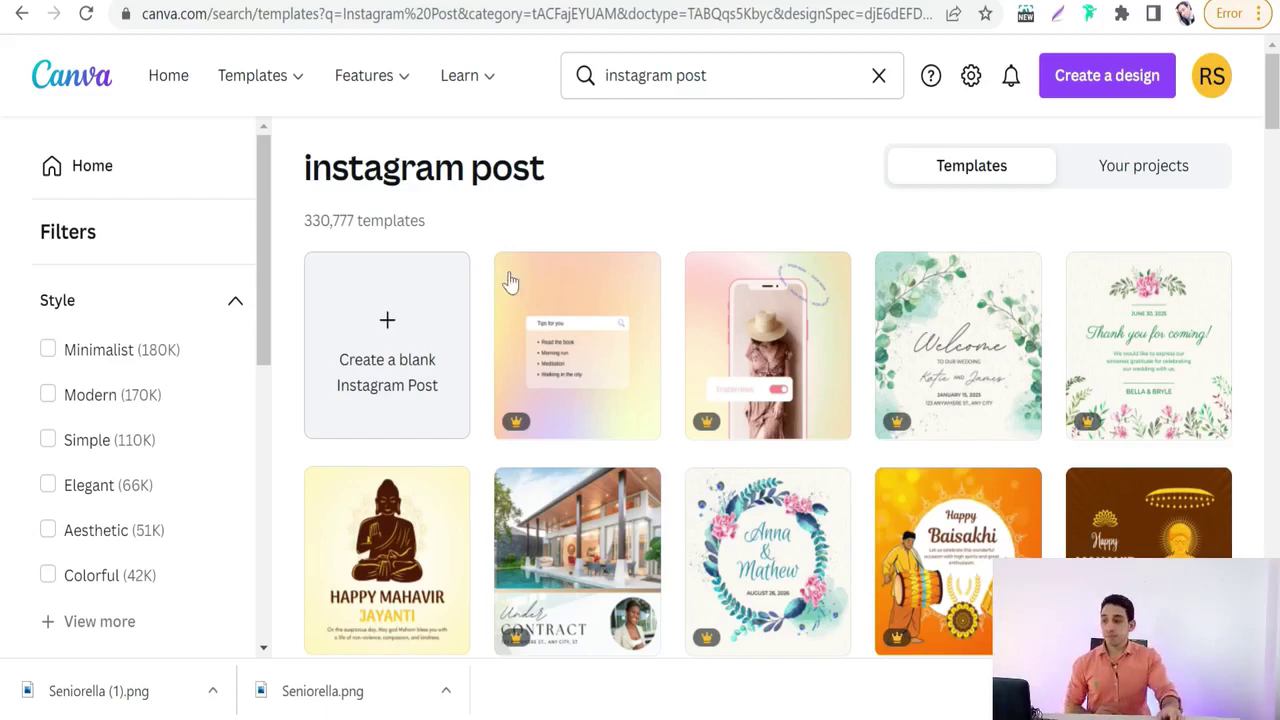
Go back to the home page and start a Quick Create project from the social media category.
click(168, 90)
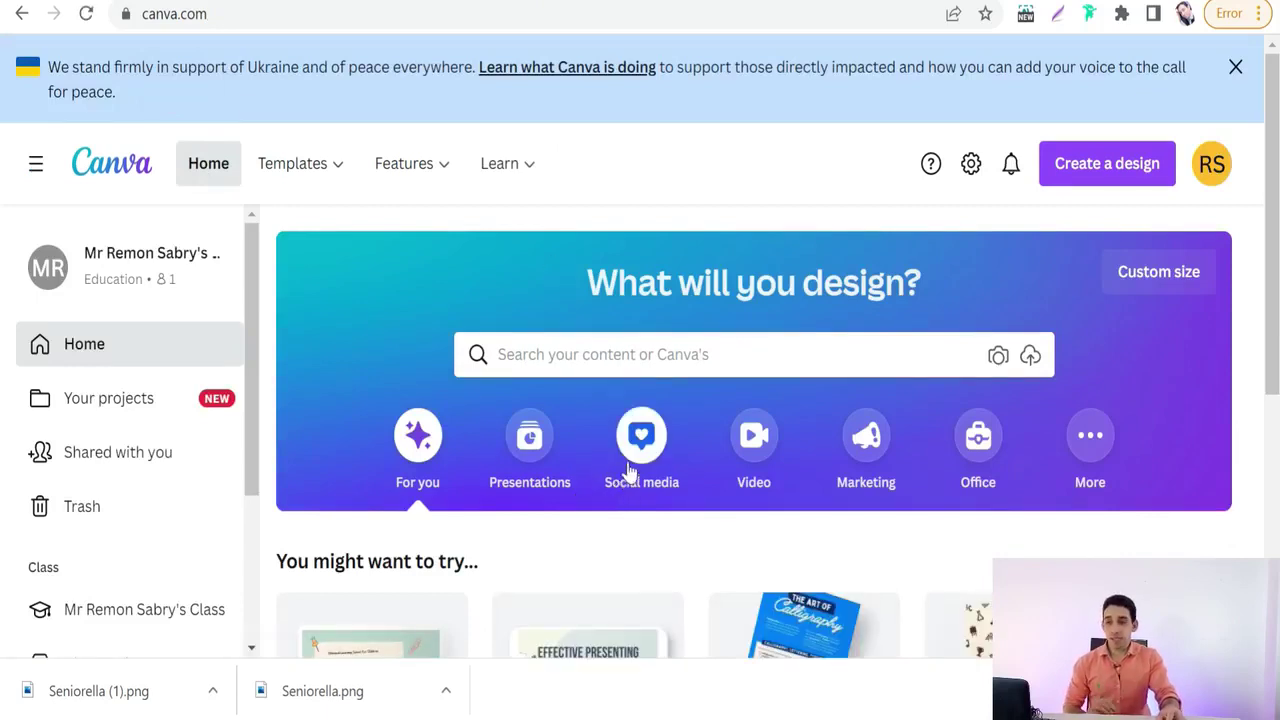
click(642, 440)
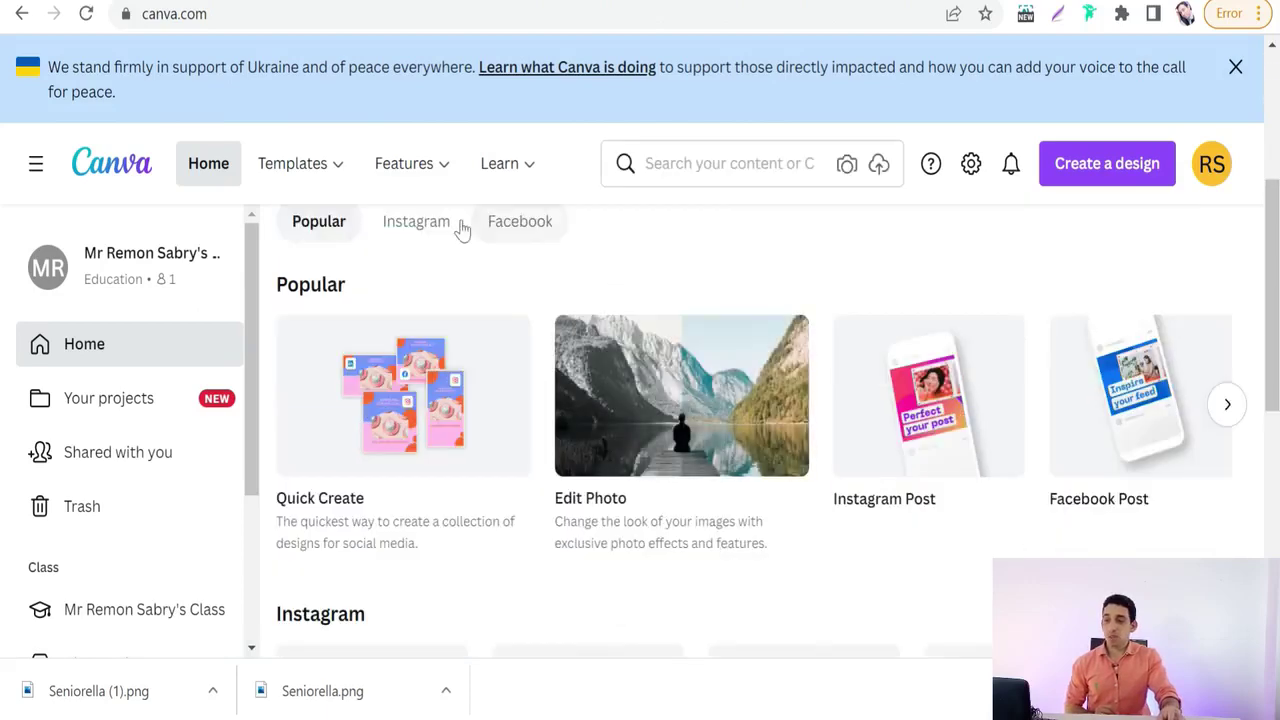
click(391, 408)
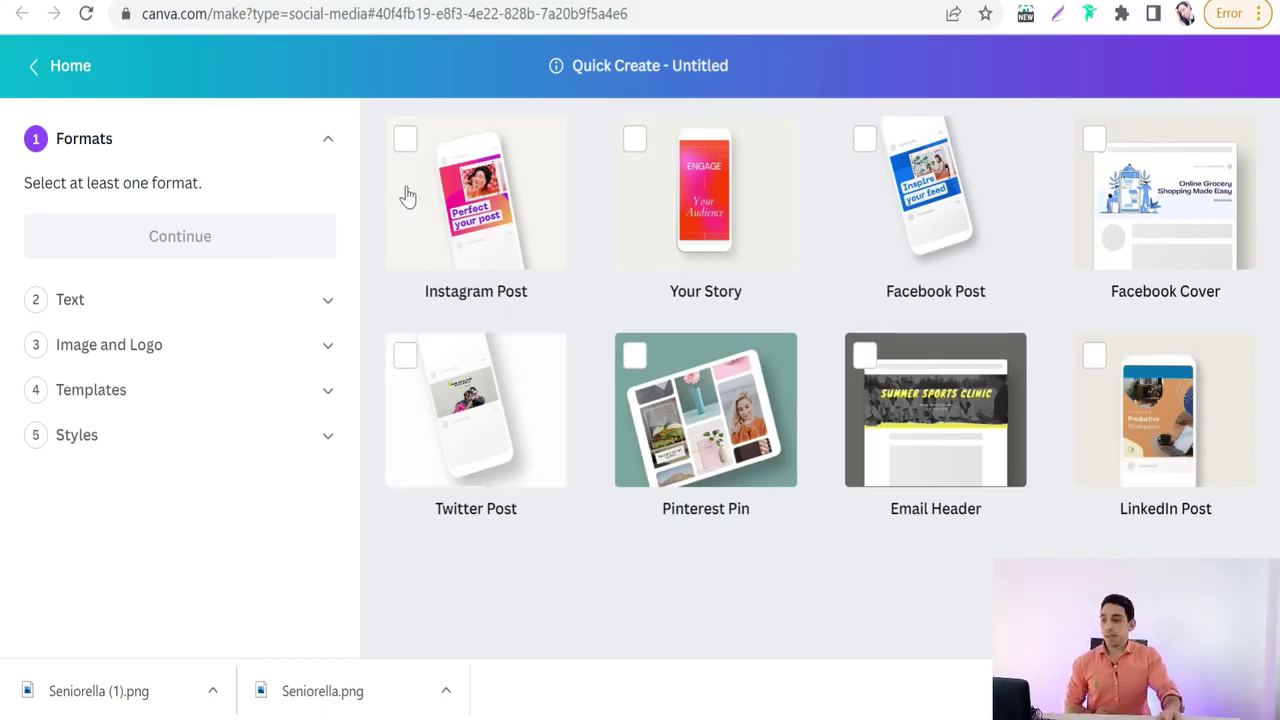
Select the Instagram Post, Facebook Post, Pinterest Pin and Twitter Post formats and continue to the text stage.
click(404, 148)
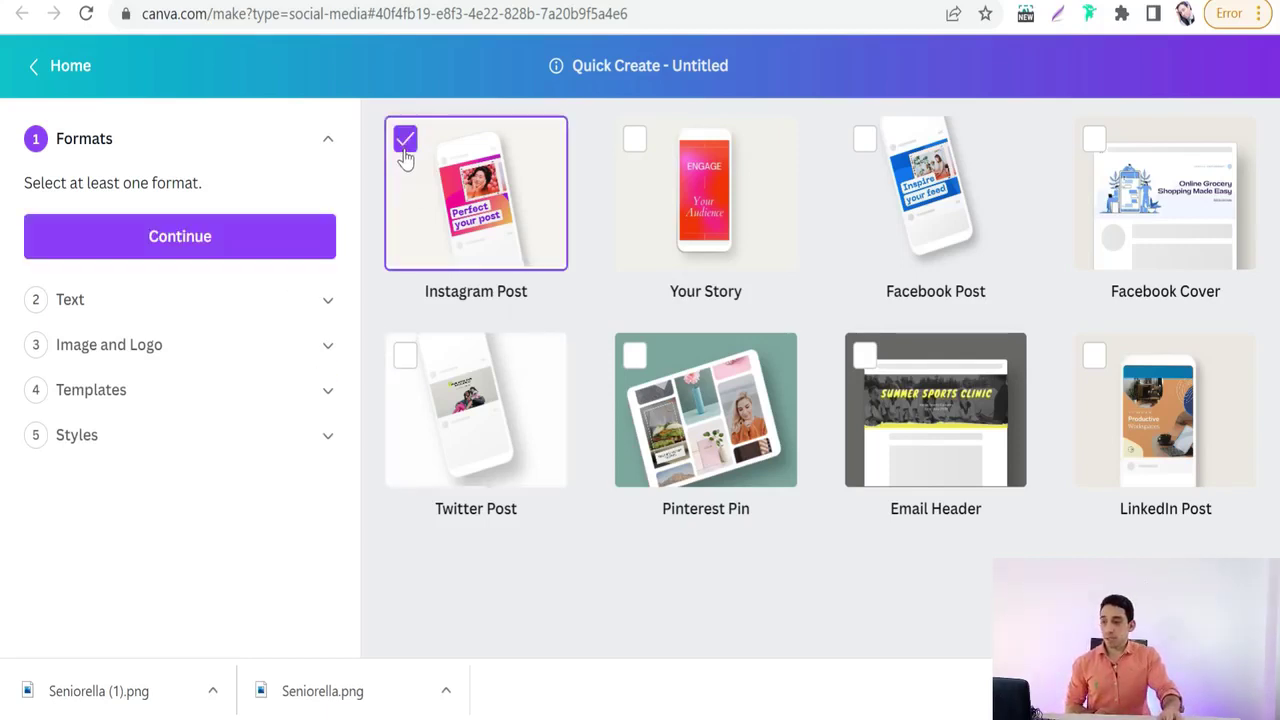
click(865, 142)
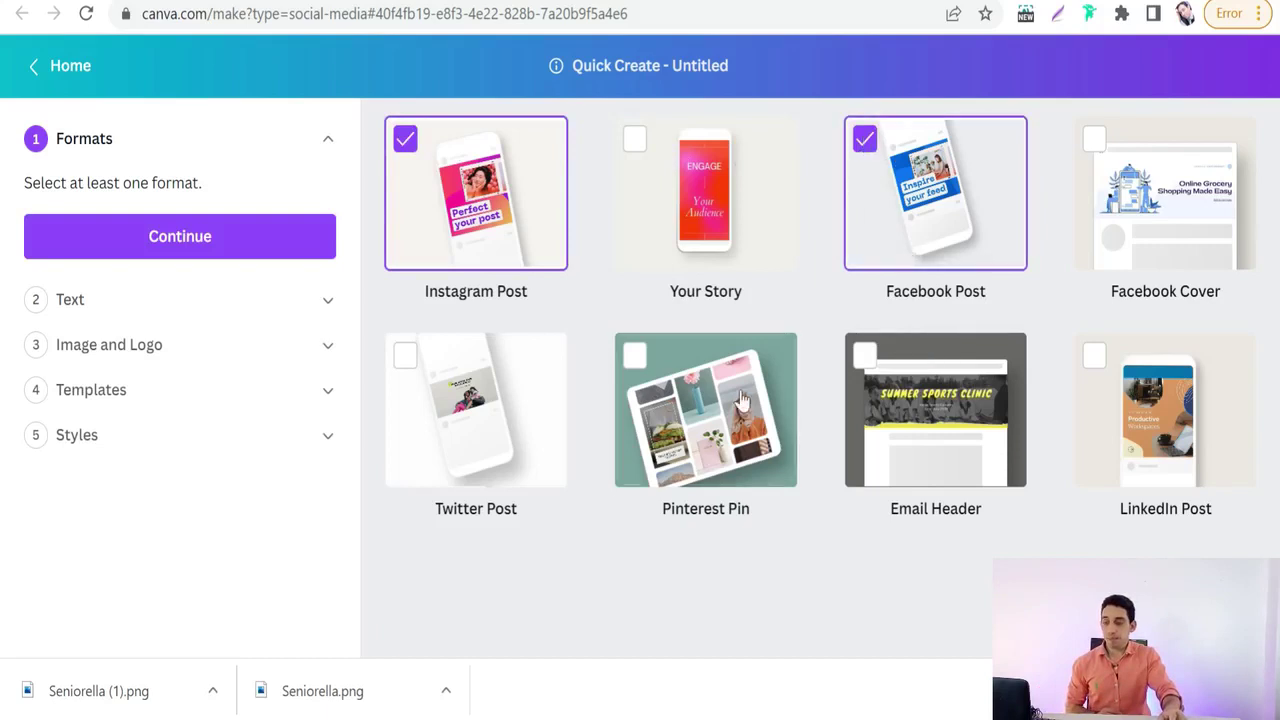
click(632, 362)
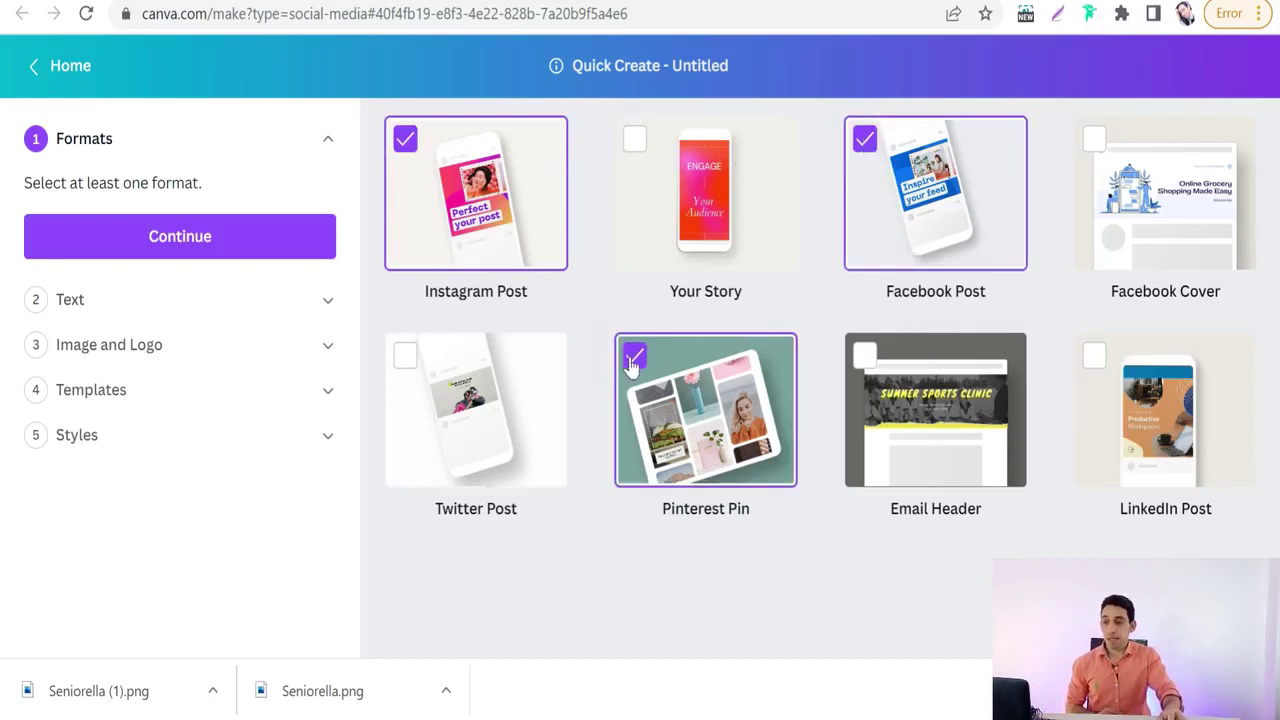
click(404, 358)
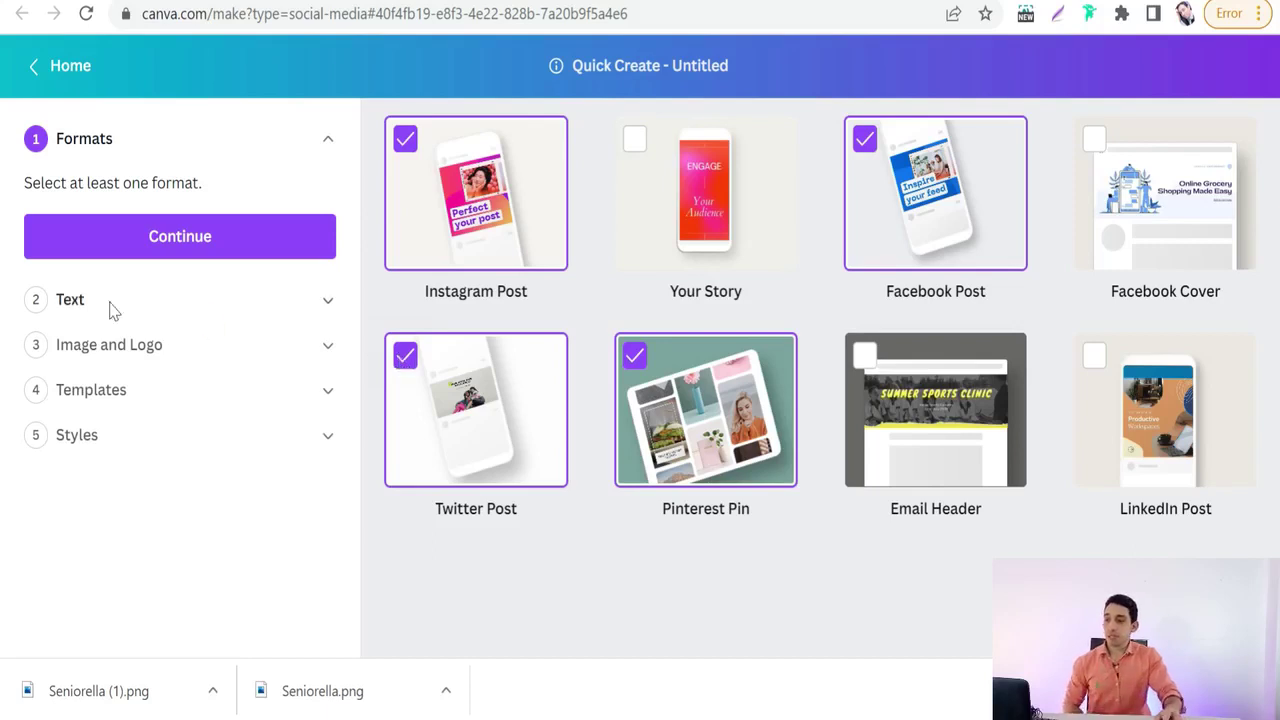
click(199, 252)
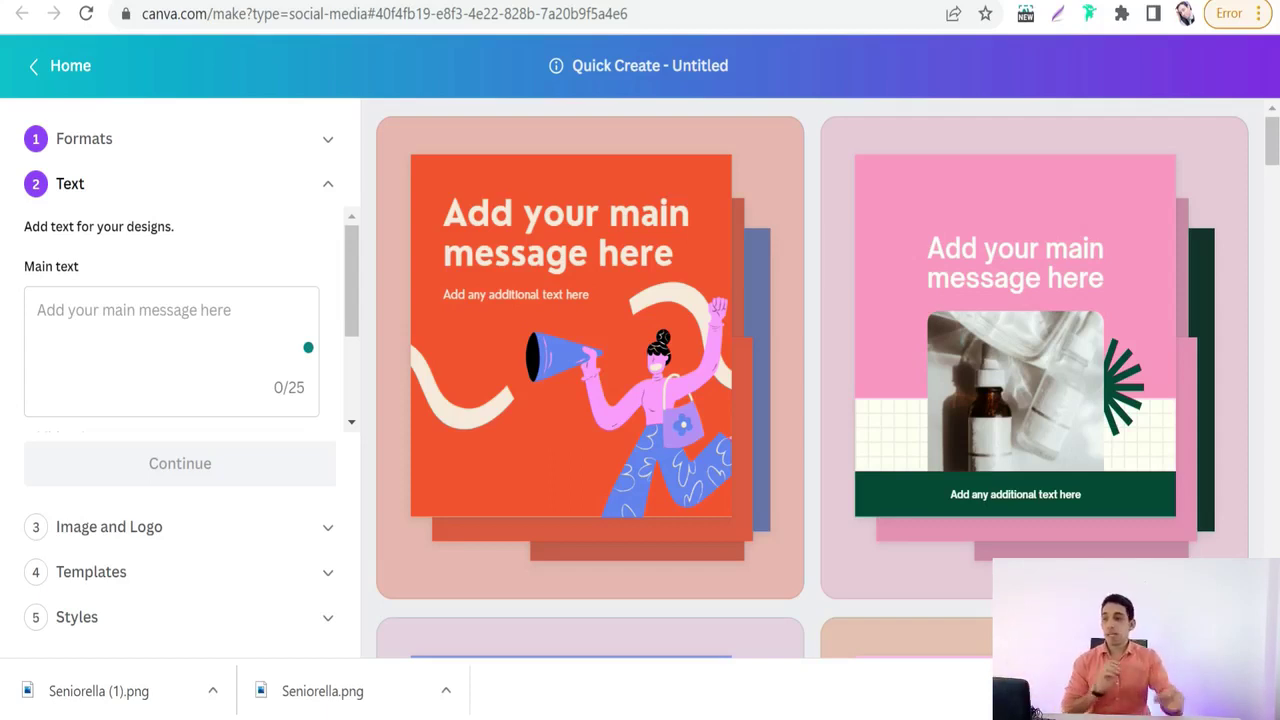
Enter "Shop Now" as the main text of the designs and continue to the image stage.
click(286, 325)
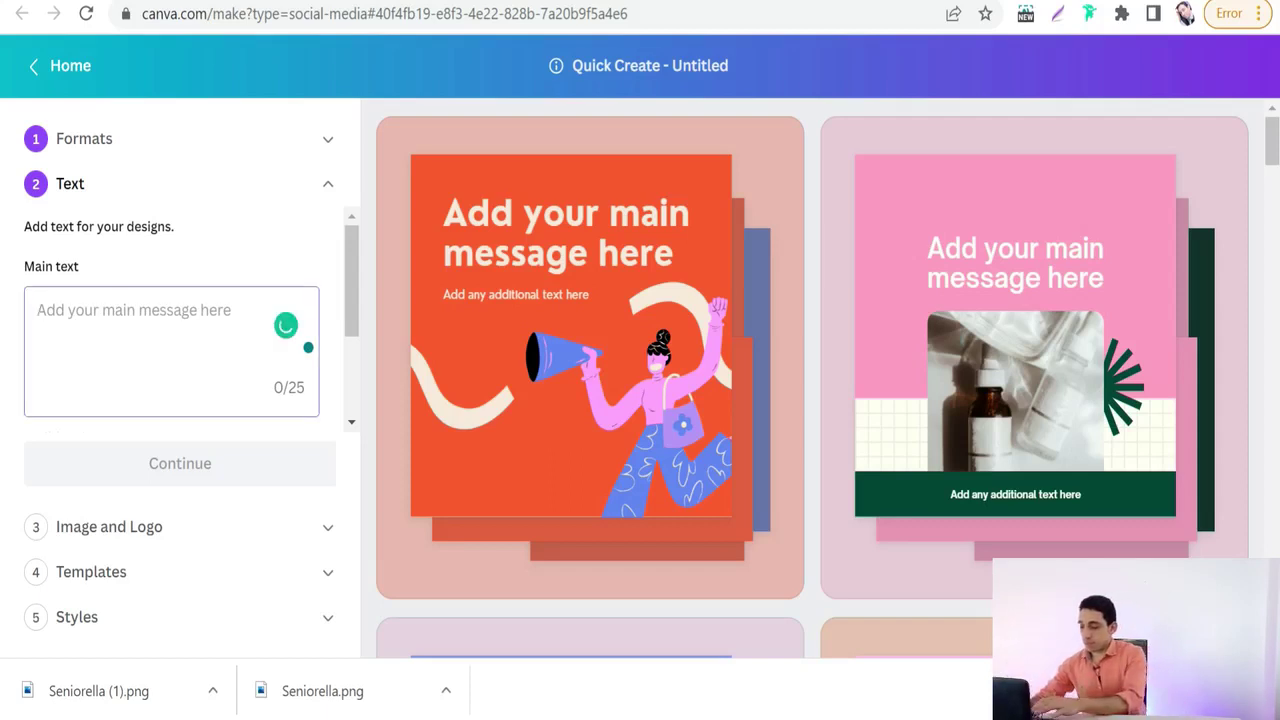
text(shop)
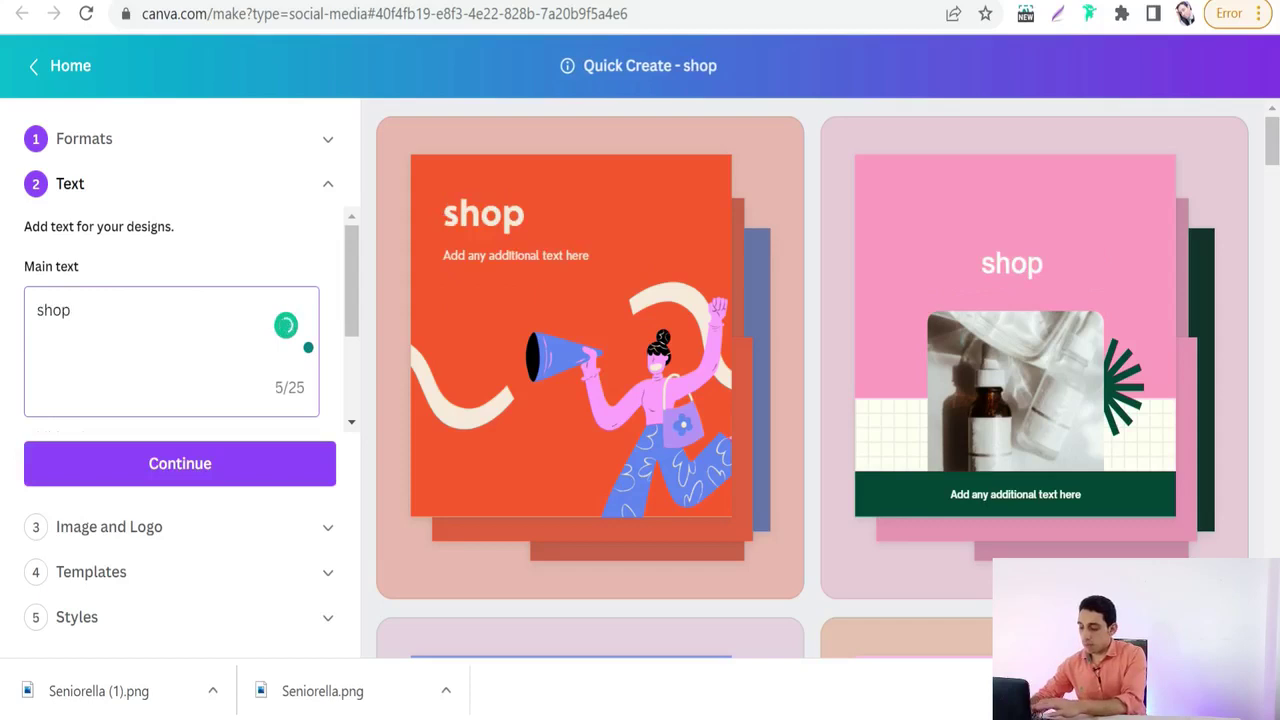
text( now)
key(Left)
key(Left)
key(Left)
key(Left)
key(Left)
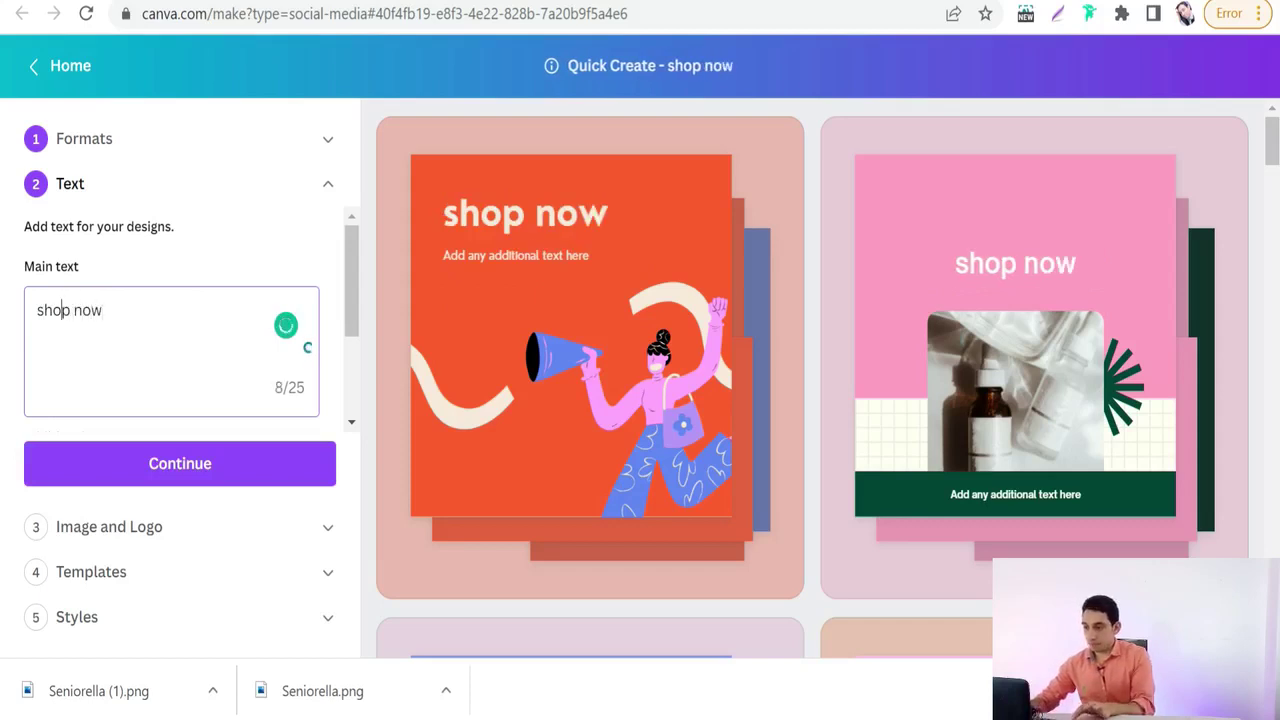
key(Left)
key(Left)
key(BackSpace)
text(S)
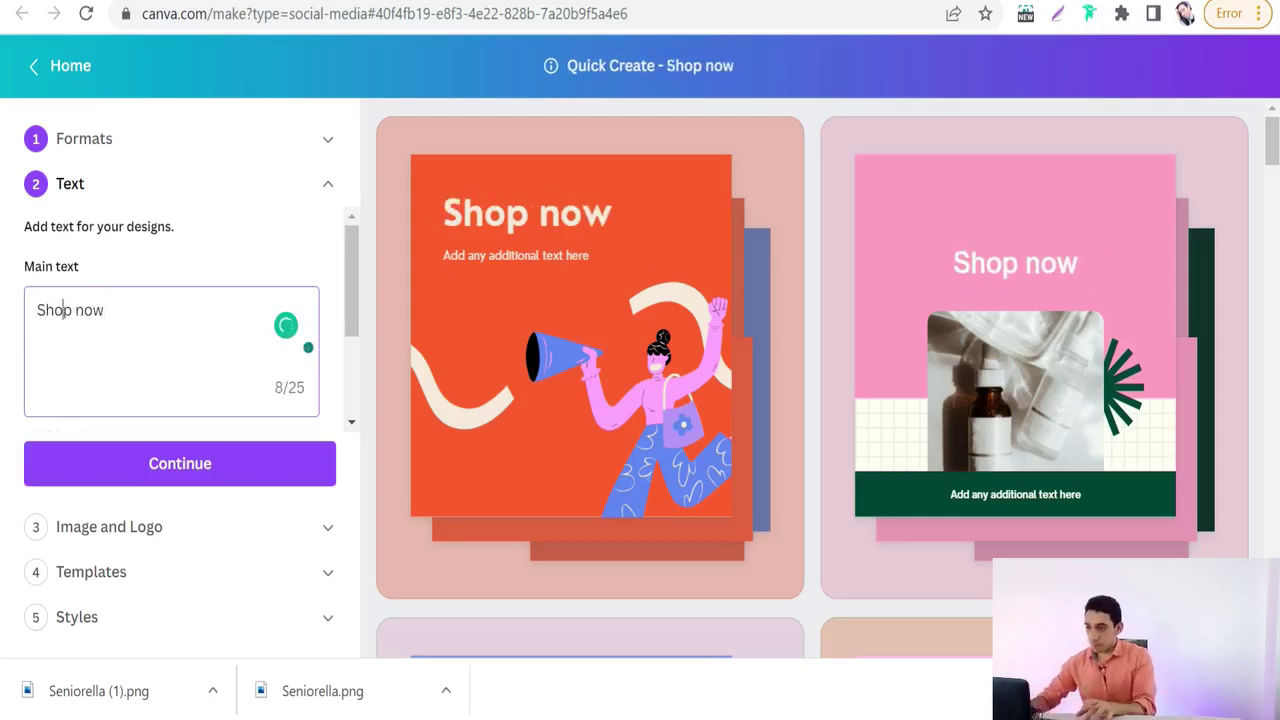
key(BackSpace)
text(N)
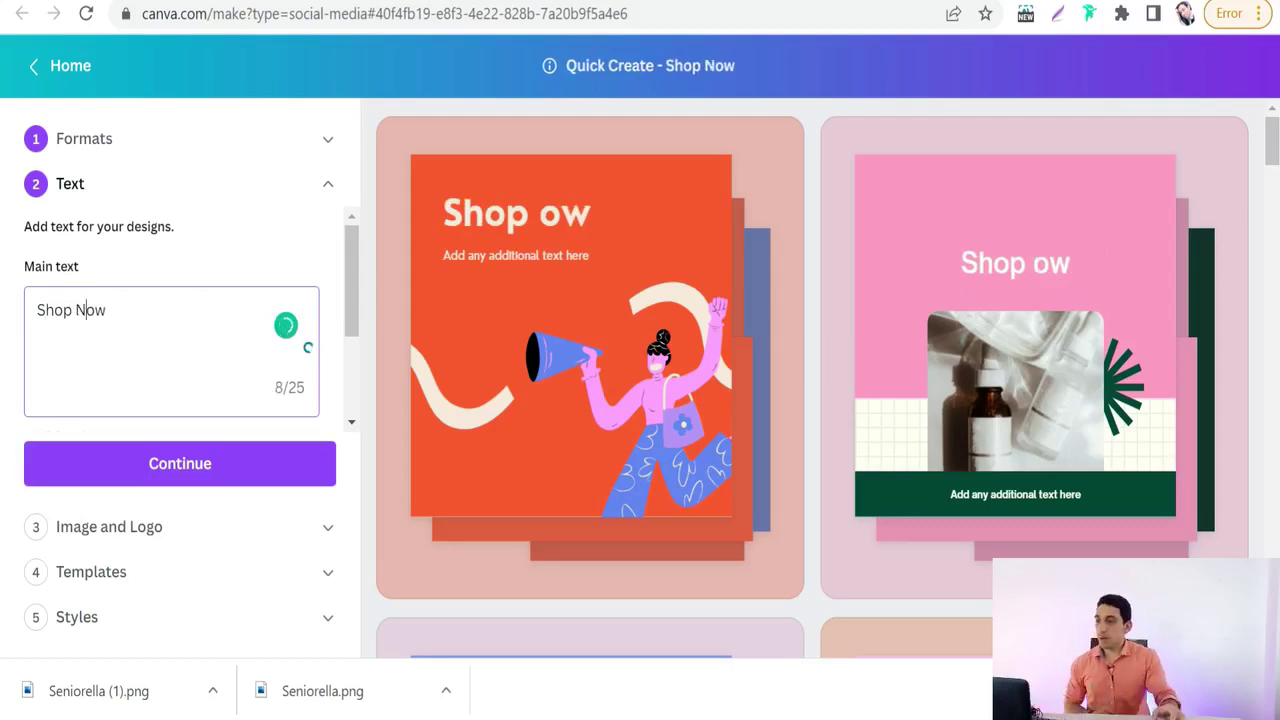
click(197, 478)
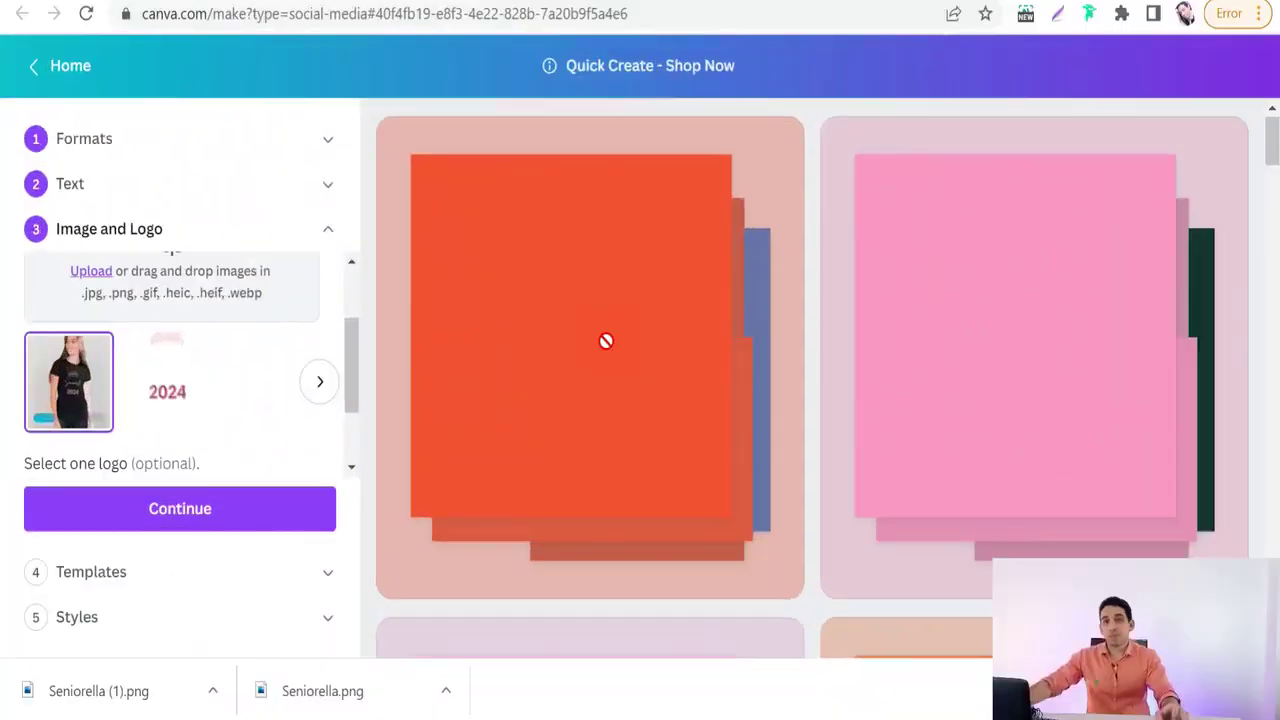
Accept the black T-shirt mockup as the image and choose the dark template collection with the oval photo frame.
click(188, 514)
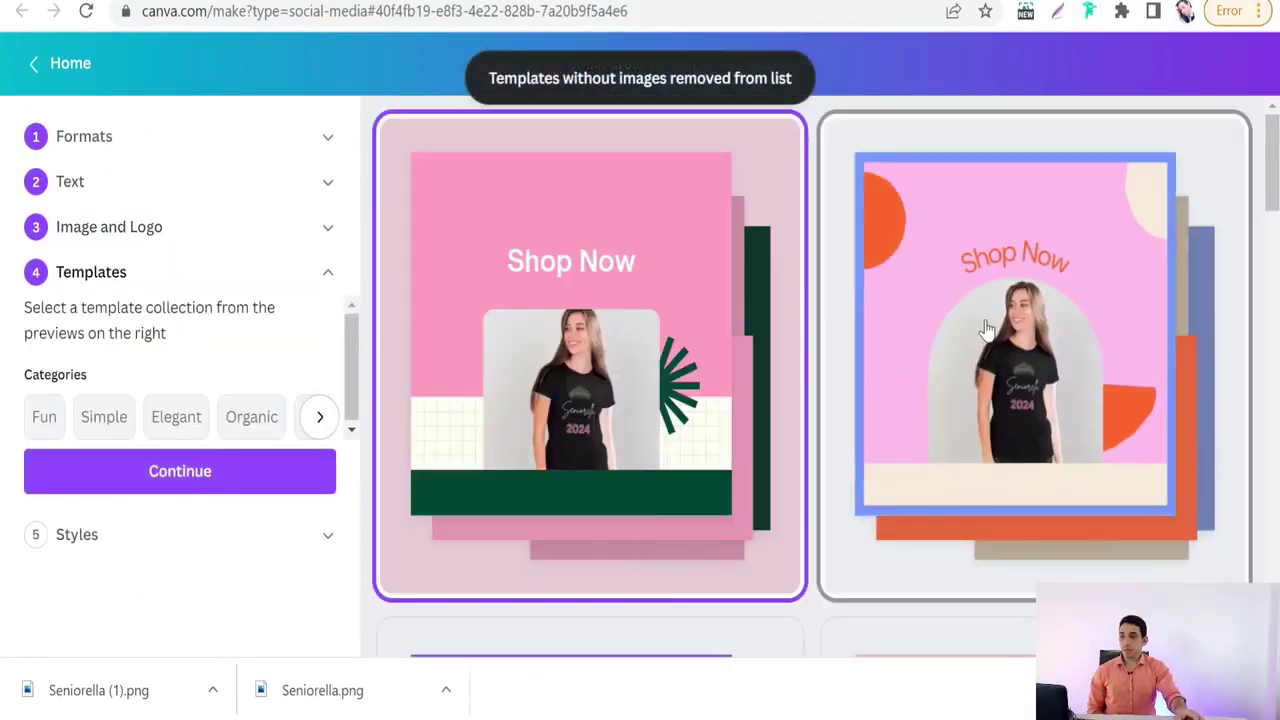
scroll(985, 328, down, 5)
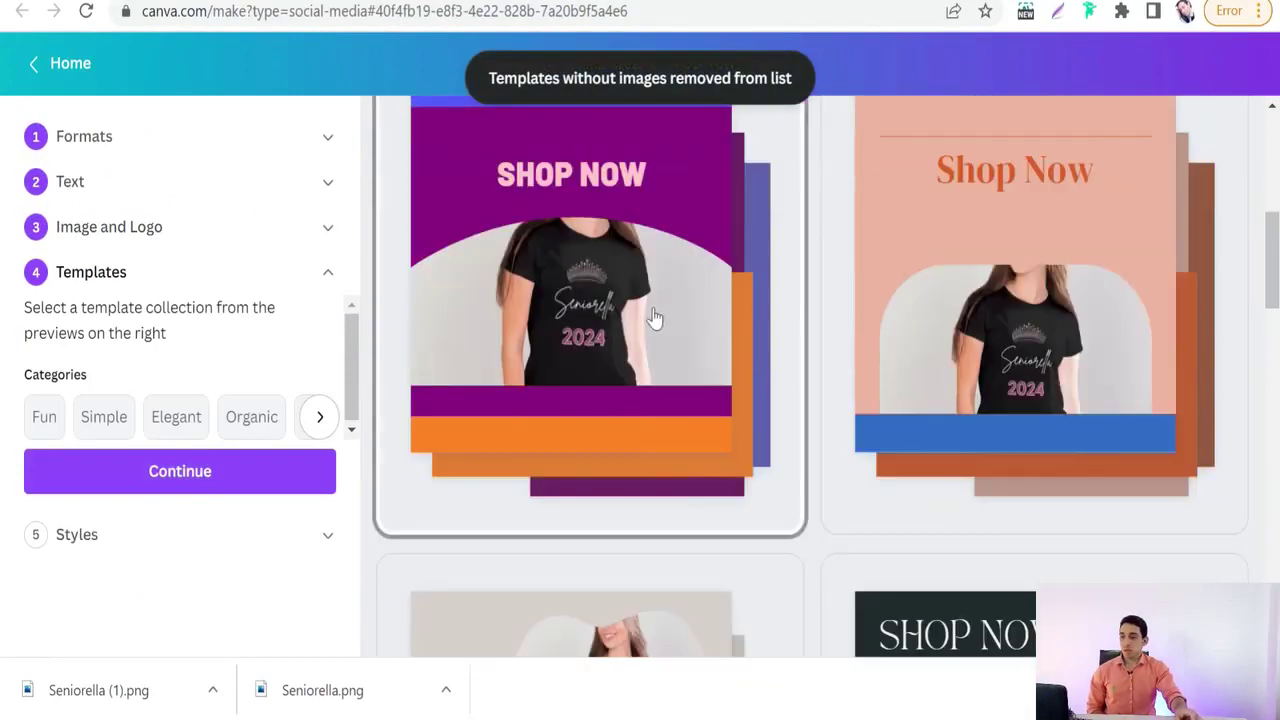
scroll(632, 327, down, 4)
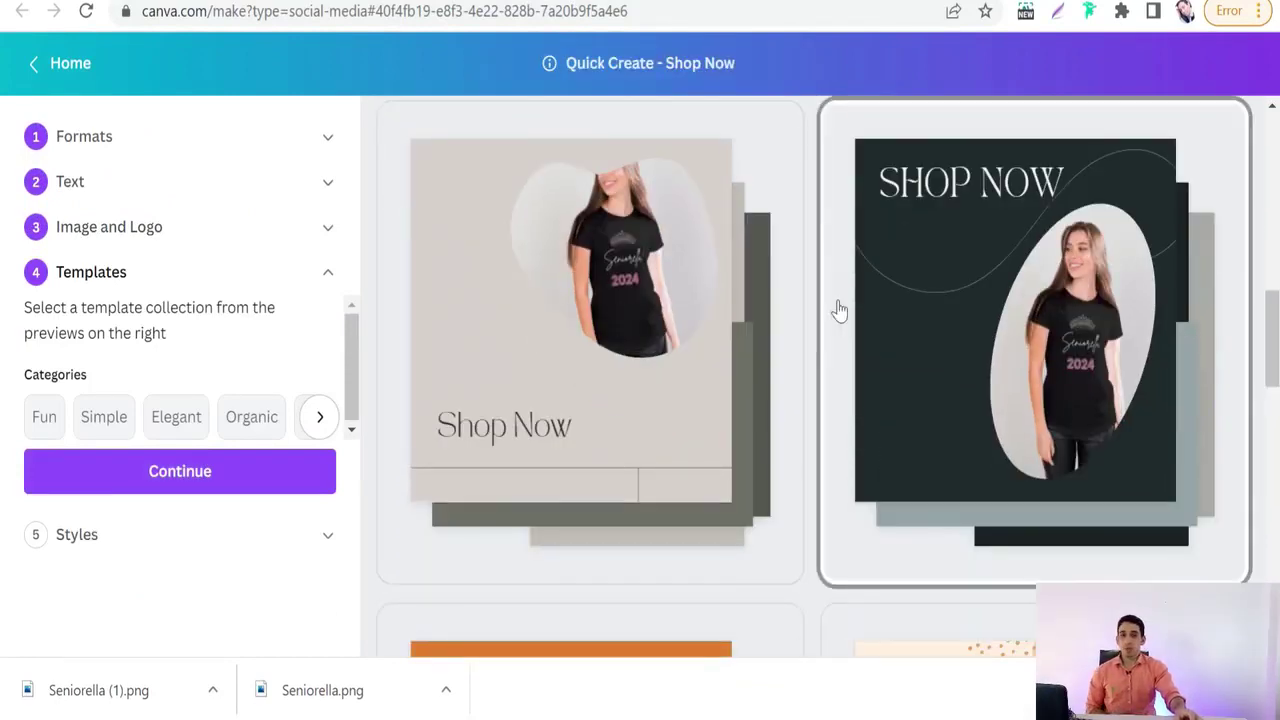
click(1018, 289)
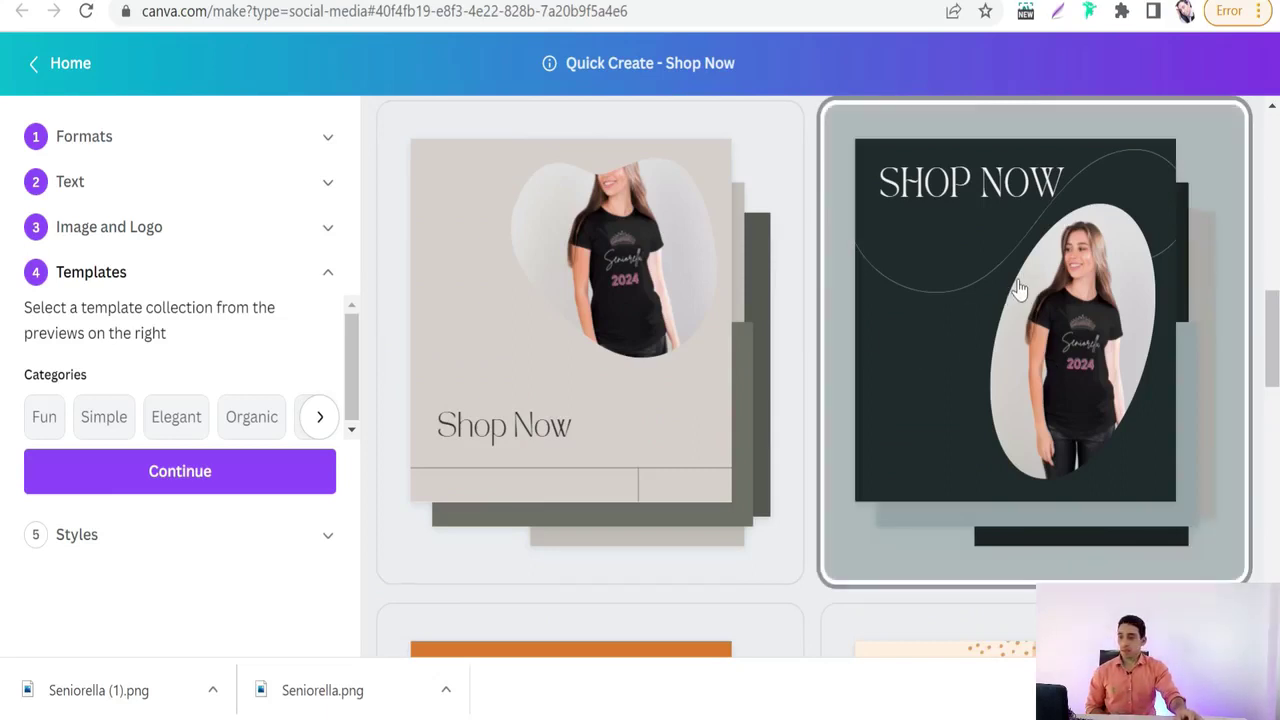
click(211, 479)
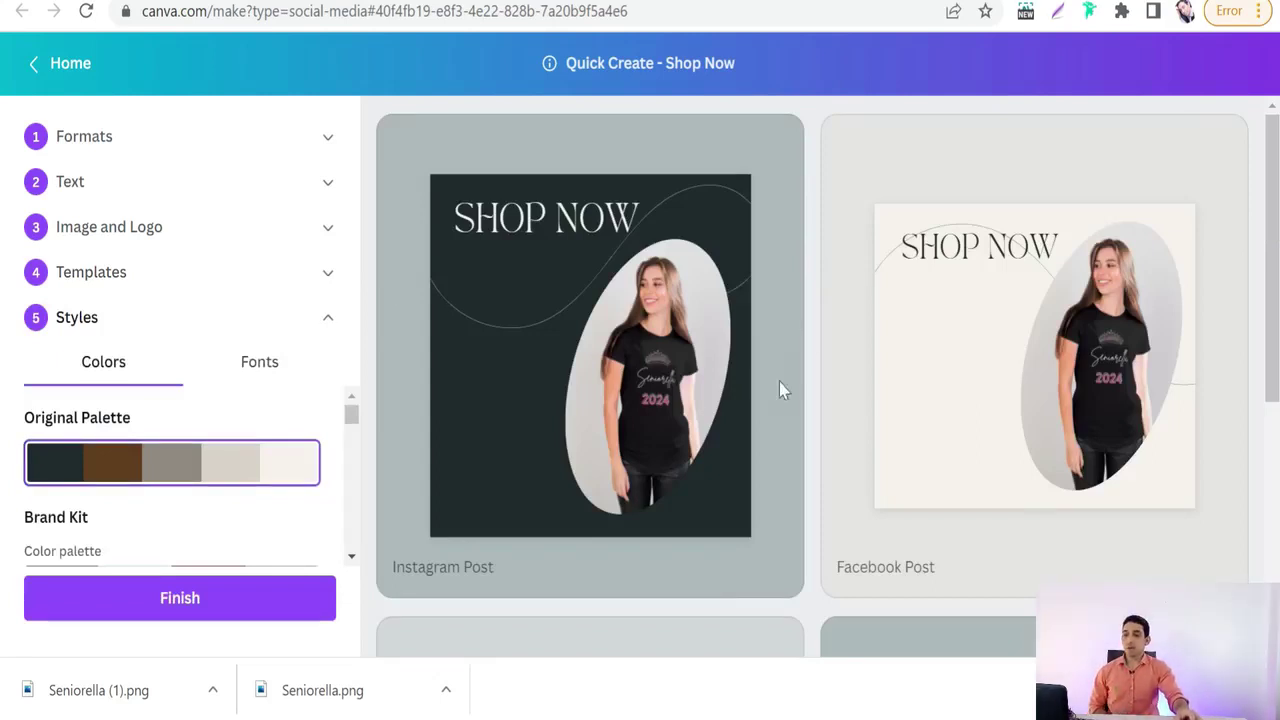
Examine the generated Instagram, Facebook, Twitter and Pinterest designs and the available color palettes.
scroll(700, 384, down, 2)
scroll(663, 469, up, 3)
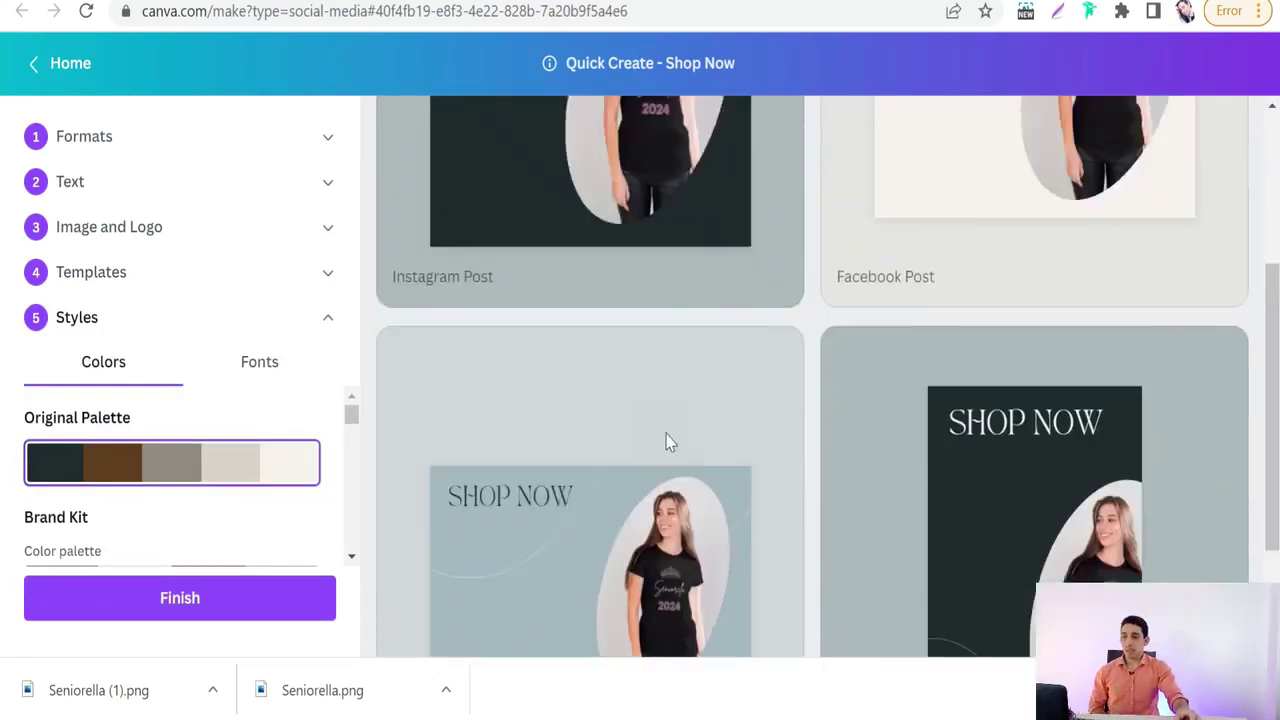
scroll(600, 460, down, 4)
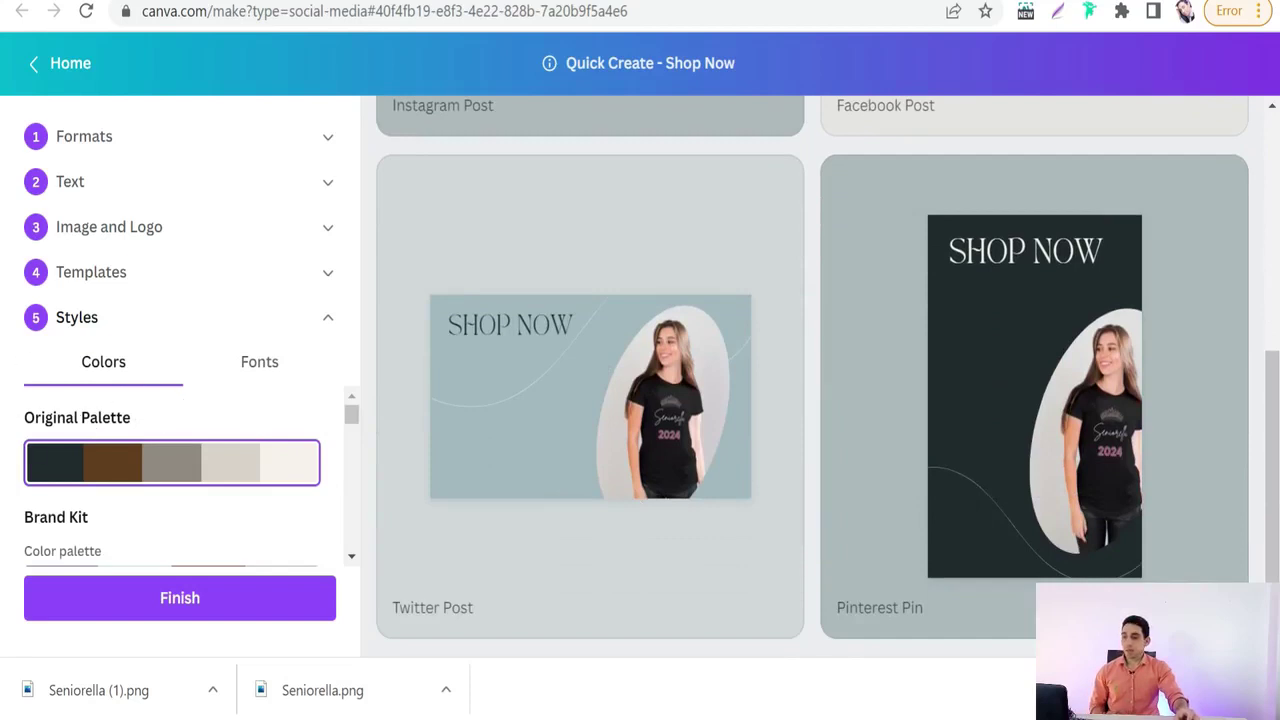
scroll(55, 450, down, 3)
scroll(55, 445, up, 2)
scroll(80, 455, down, 4)
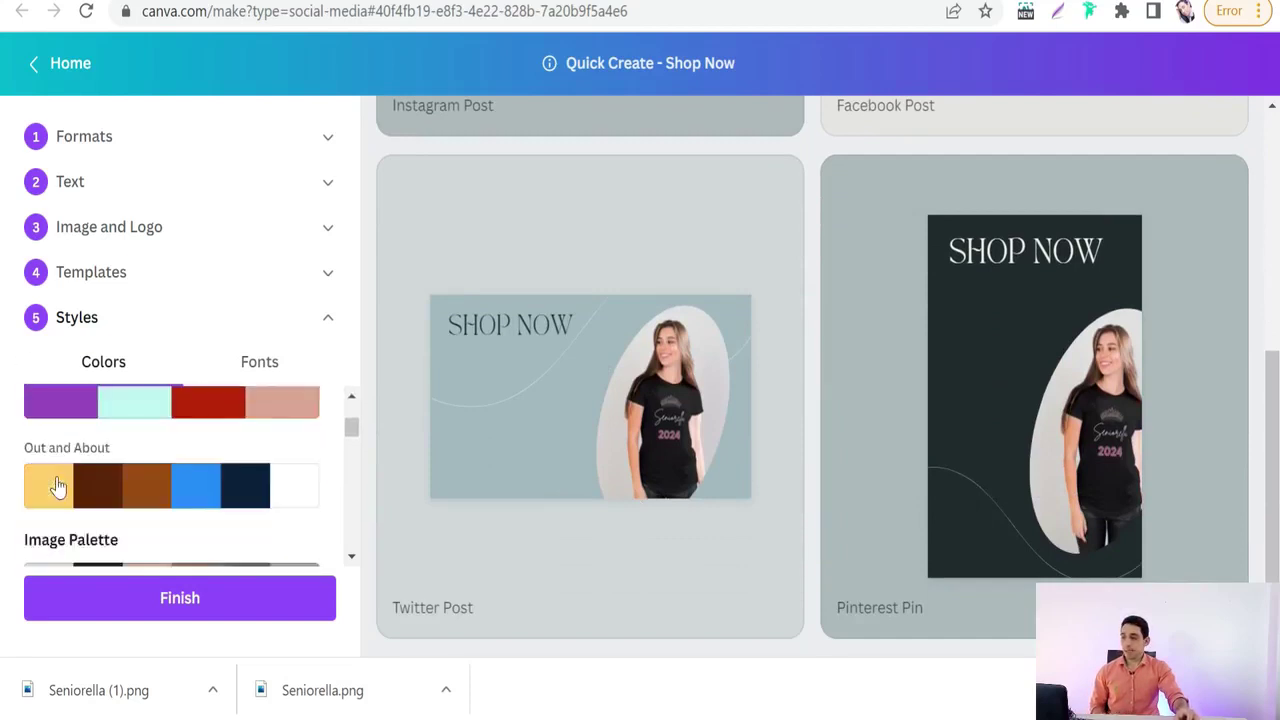
scroll(100, 470, down, 3)
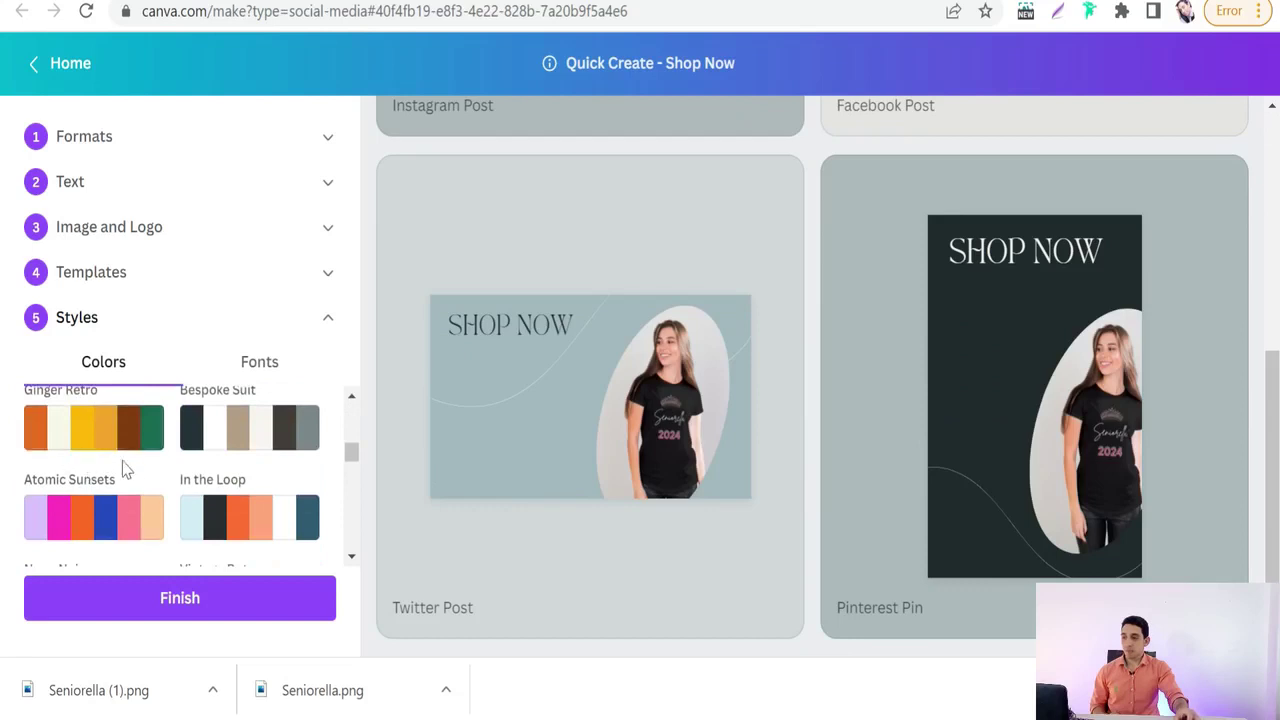
scroll(95, 460, down, 2)
scroll(104, 498, down, 5)
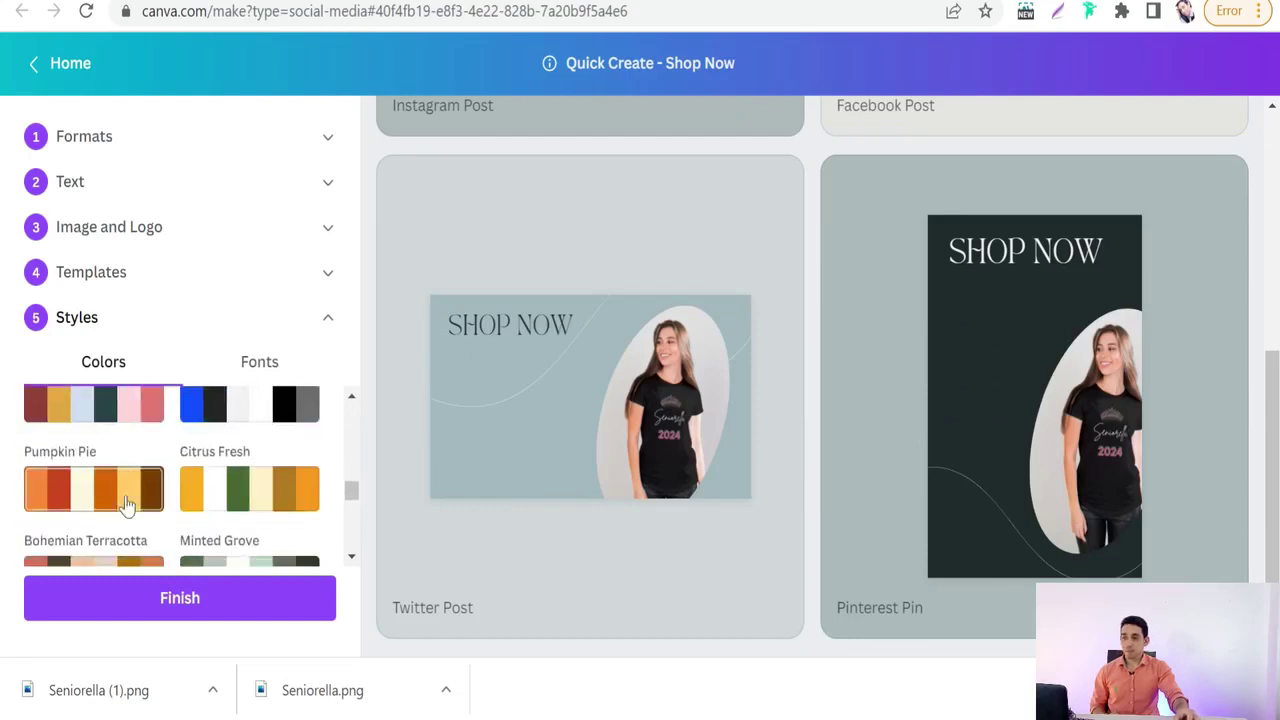
Review the font pairings, keep the original TAN PEARL and Cormorant Garamond Medium fonts, and finish the Quick Create designs.
click(262, 363)
scroll(140, 450, down, 6)
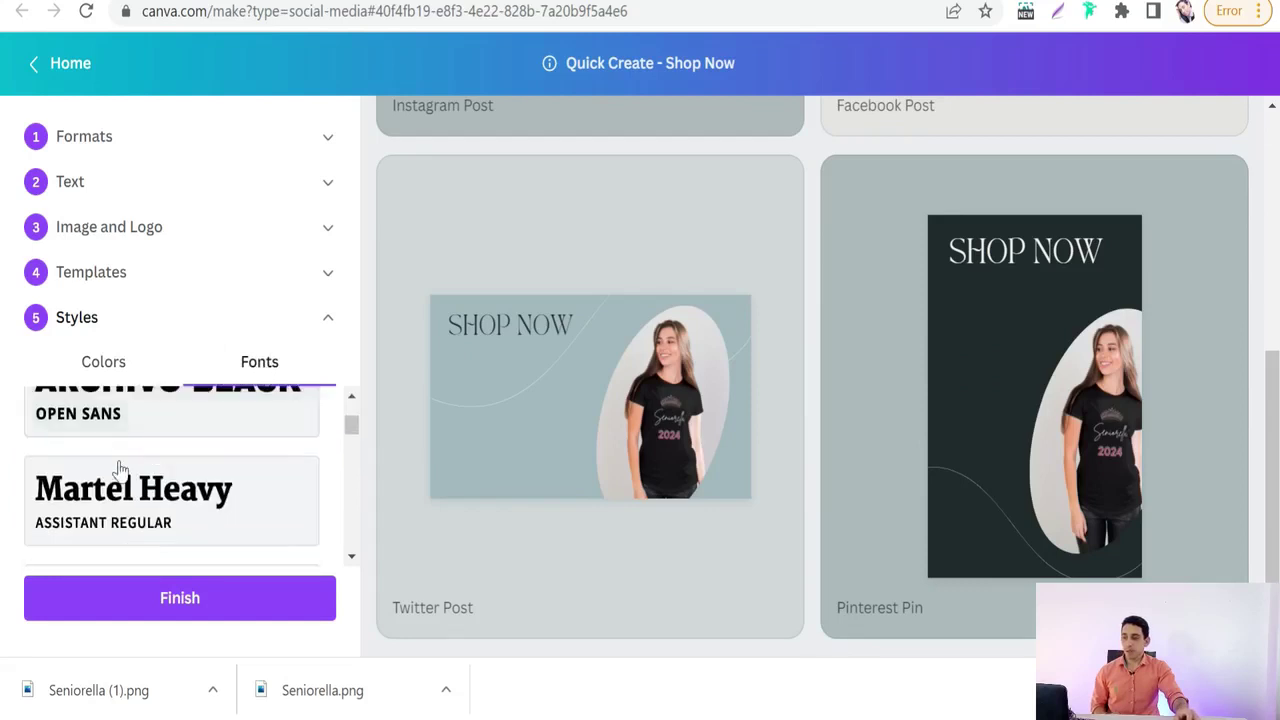
scroll(155, 450, up, 3)
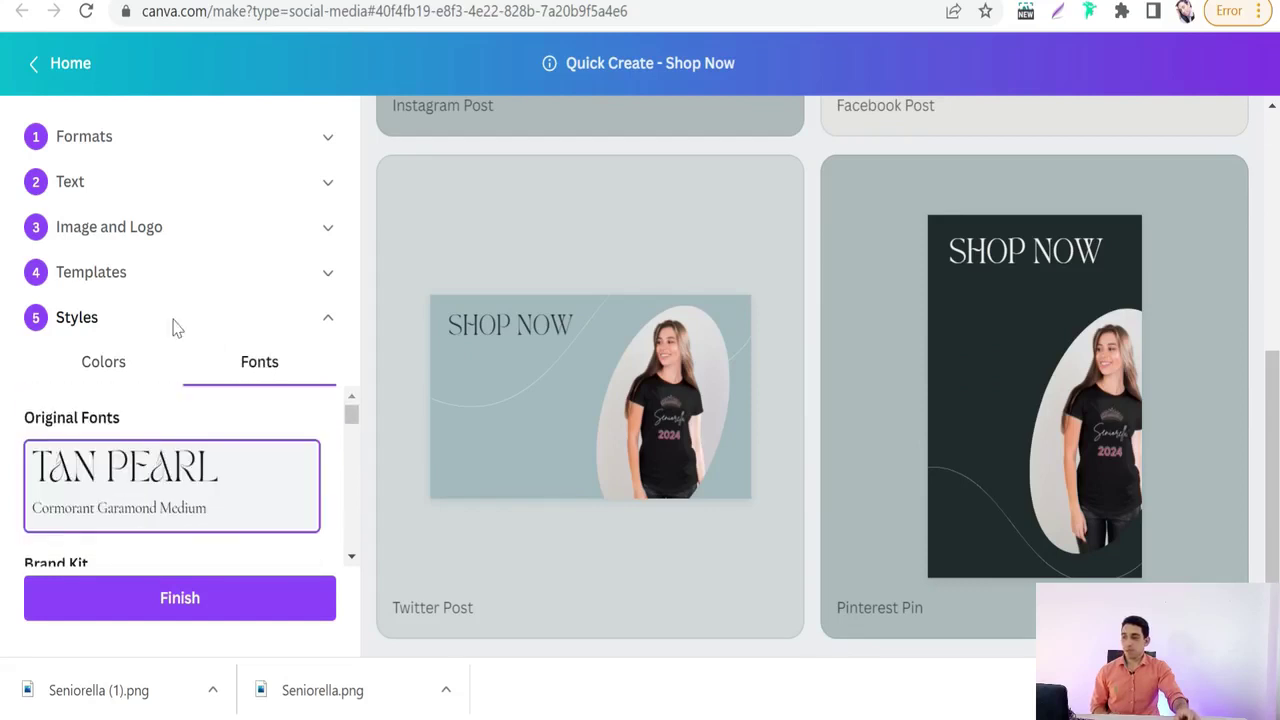
click(299, 494)
scroll(299, 494, down, 3)
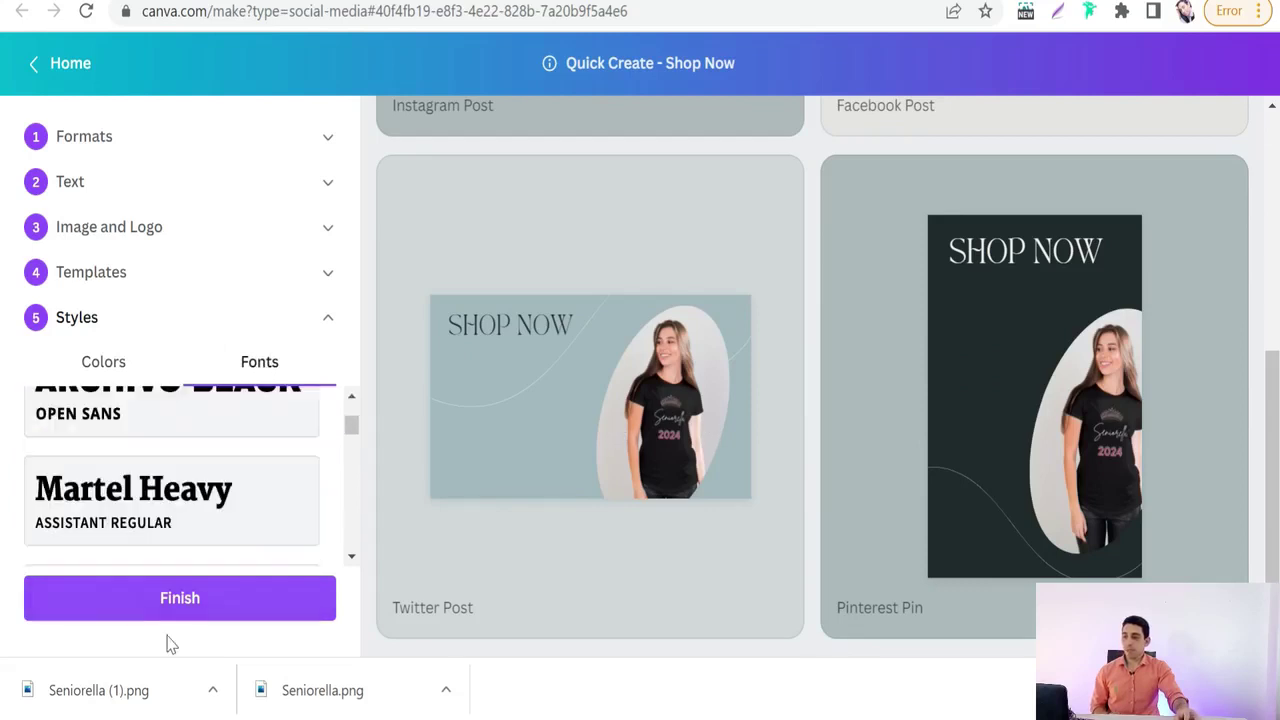
click(167, 614)
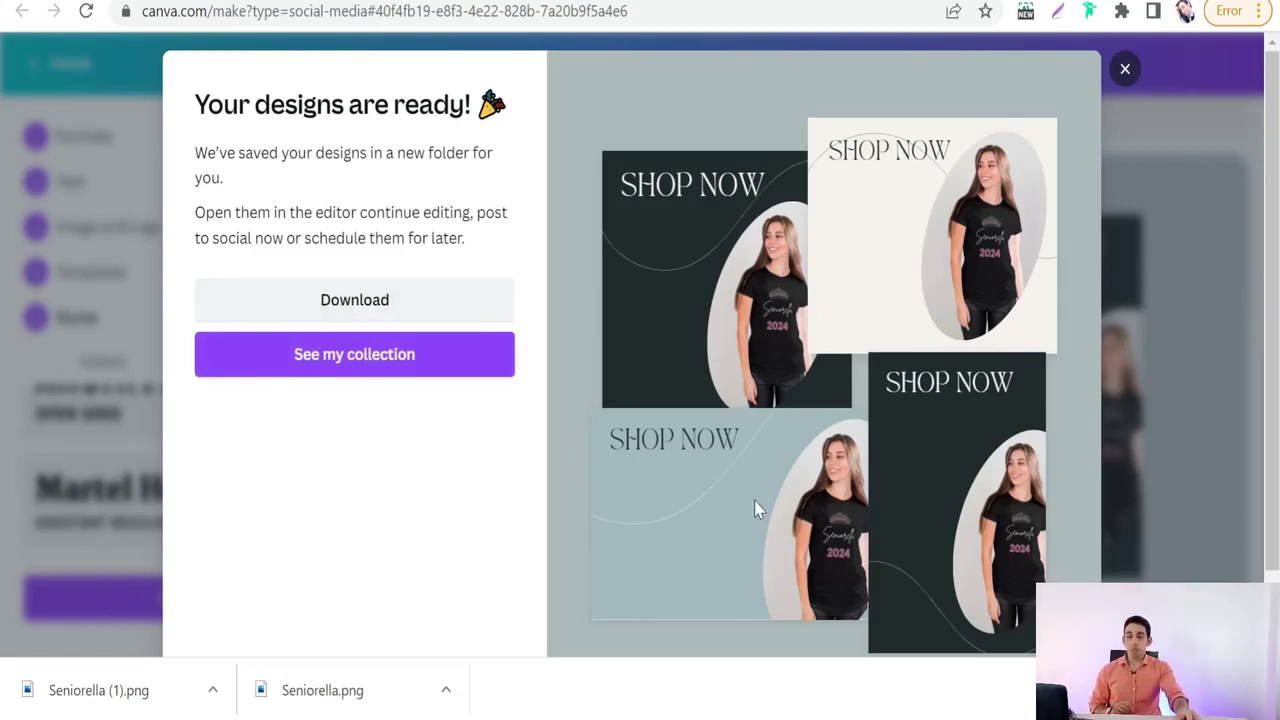
Open the Pinterest Pin design from the new Shop Now collection, and view and close its sharing options.
click(349, 366)
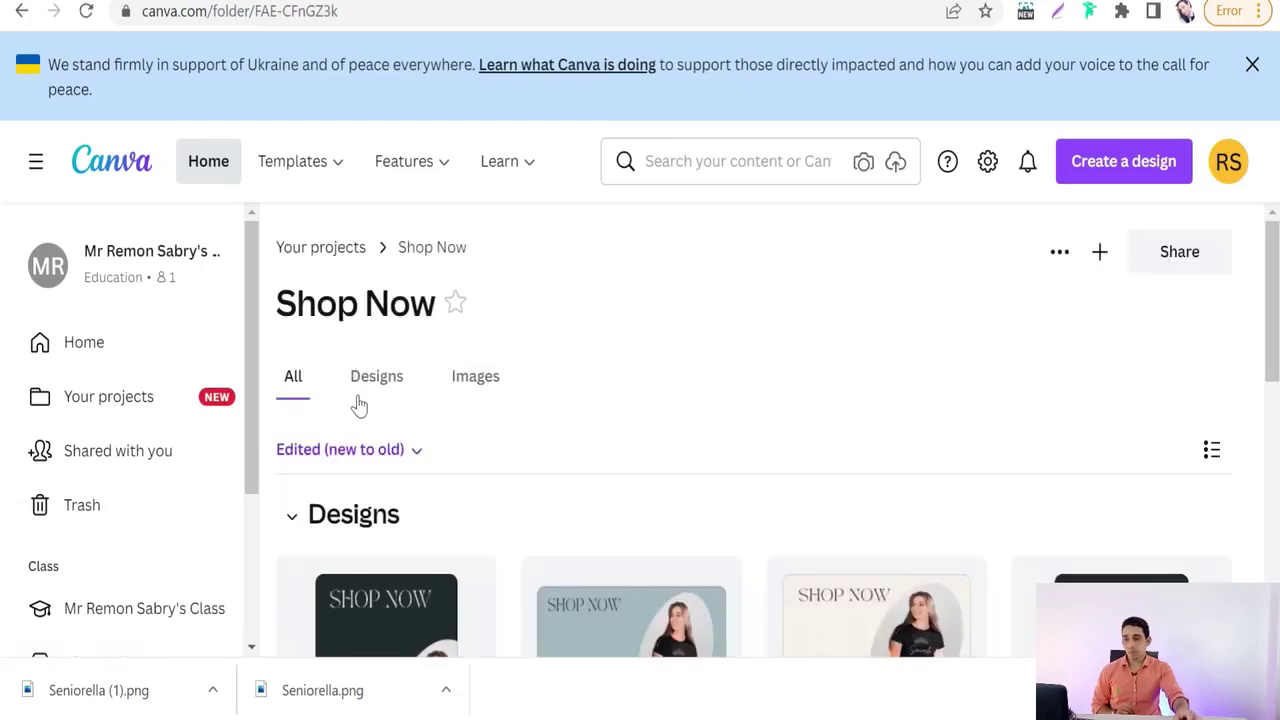
scroll(357, 403, down, 2)
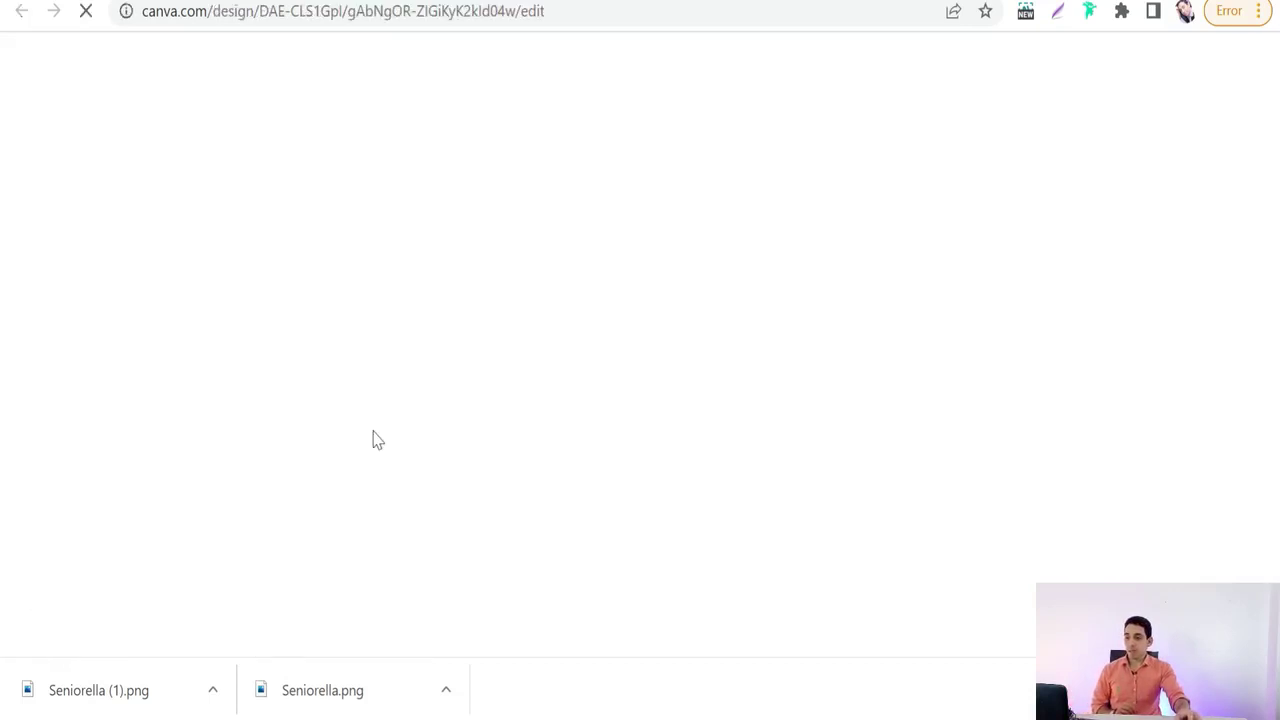
click(368, 440)
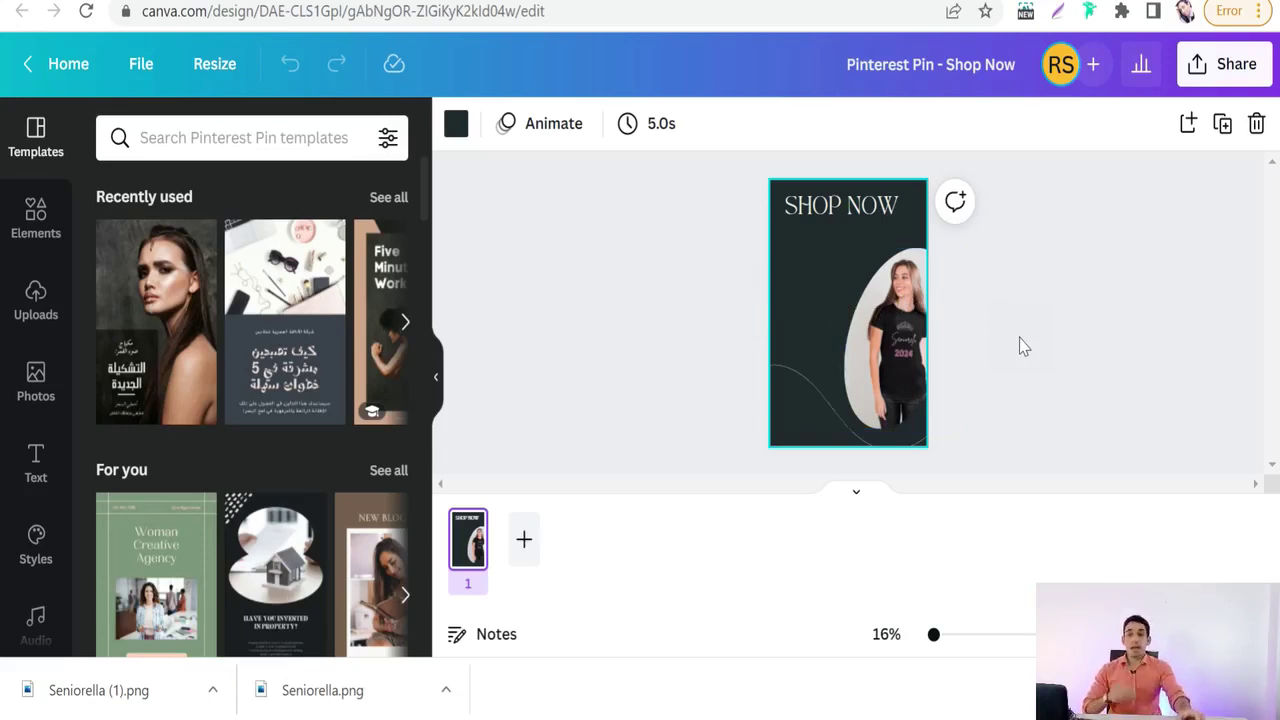
click(1199, 78)
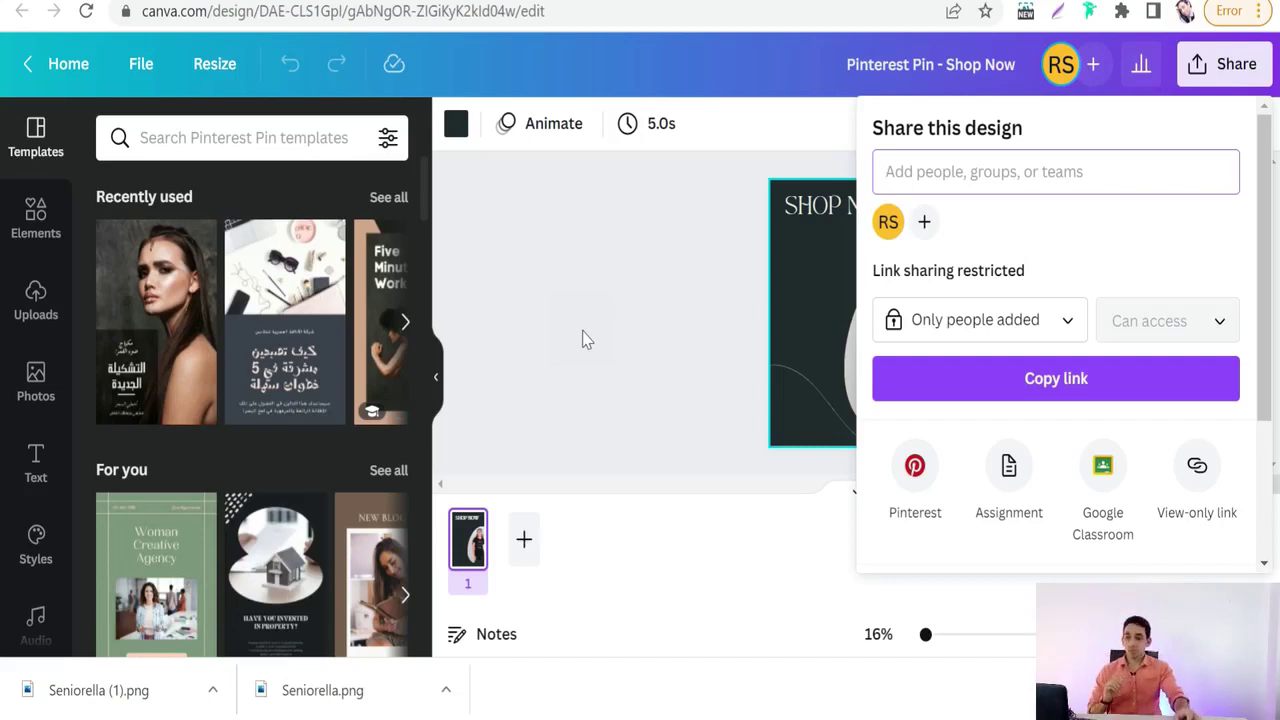
click(586, 340)
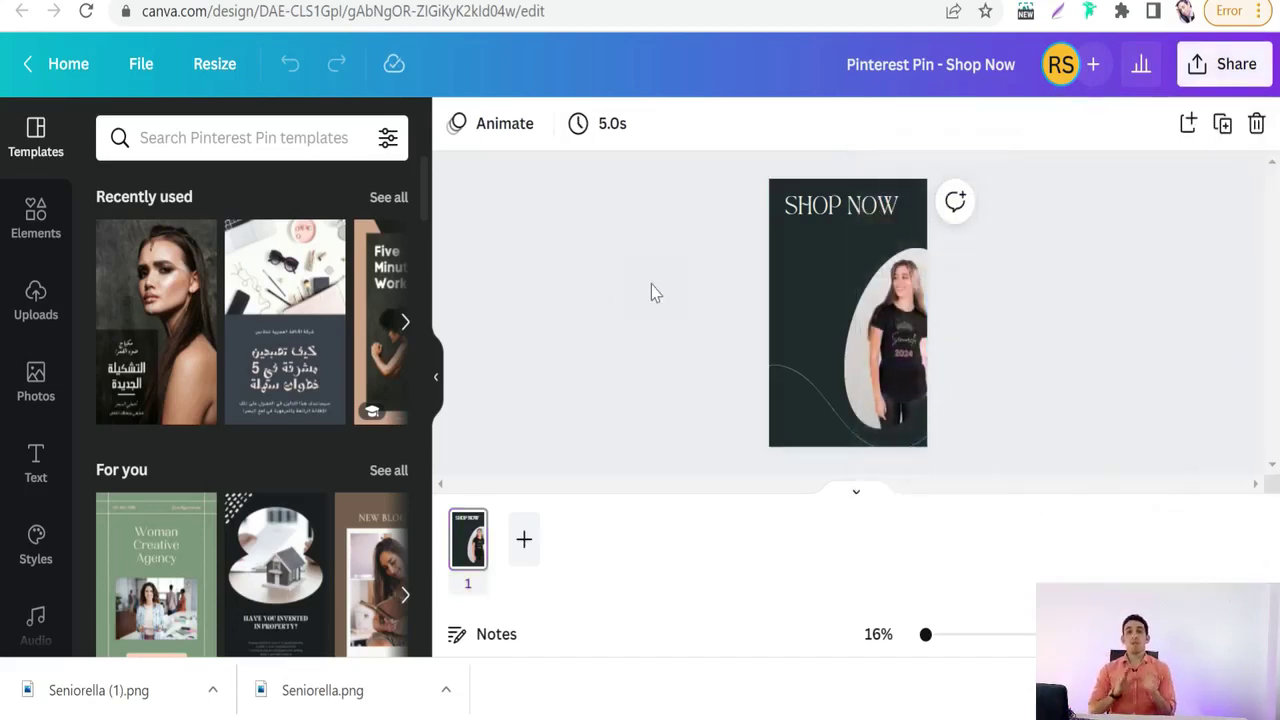